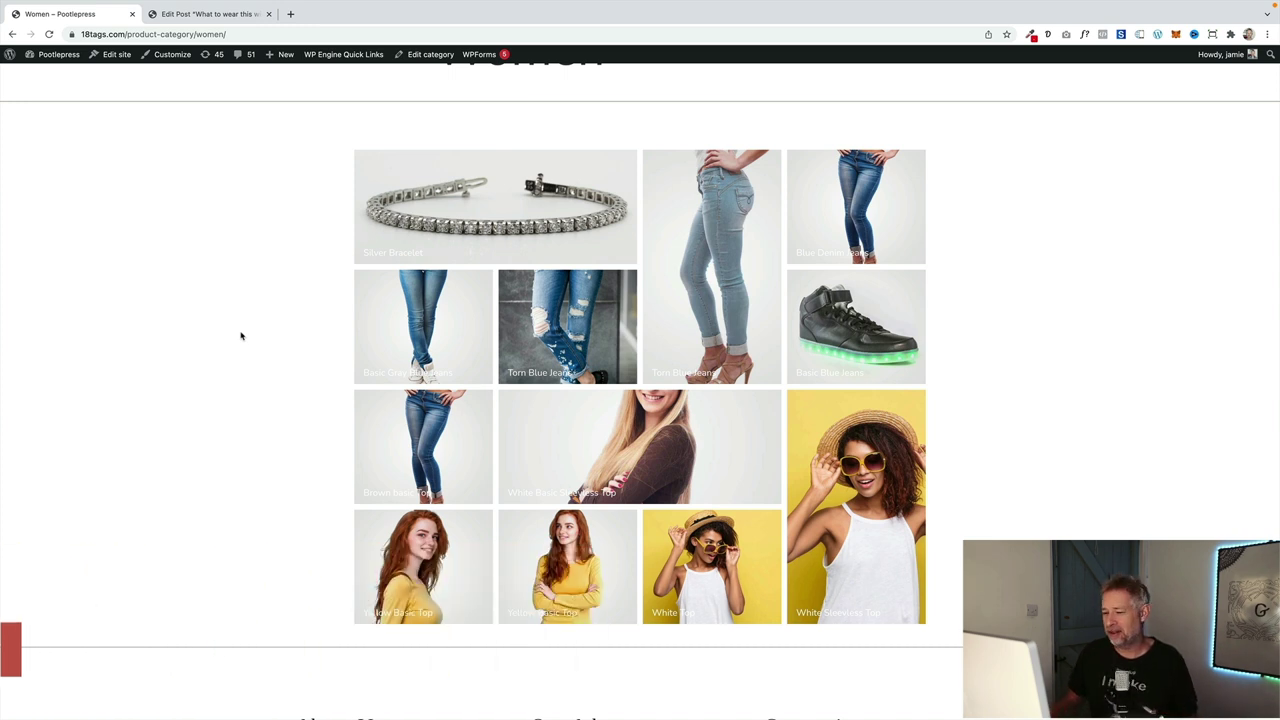
- Embed the Yellow Basic Top product after the third paragraph of the winter post, using the product page's copied web address
click(586, 574)
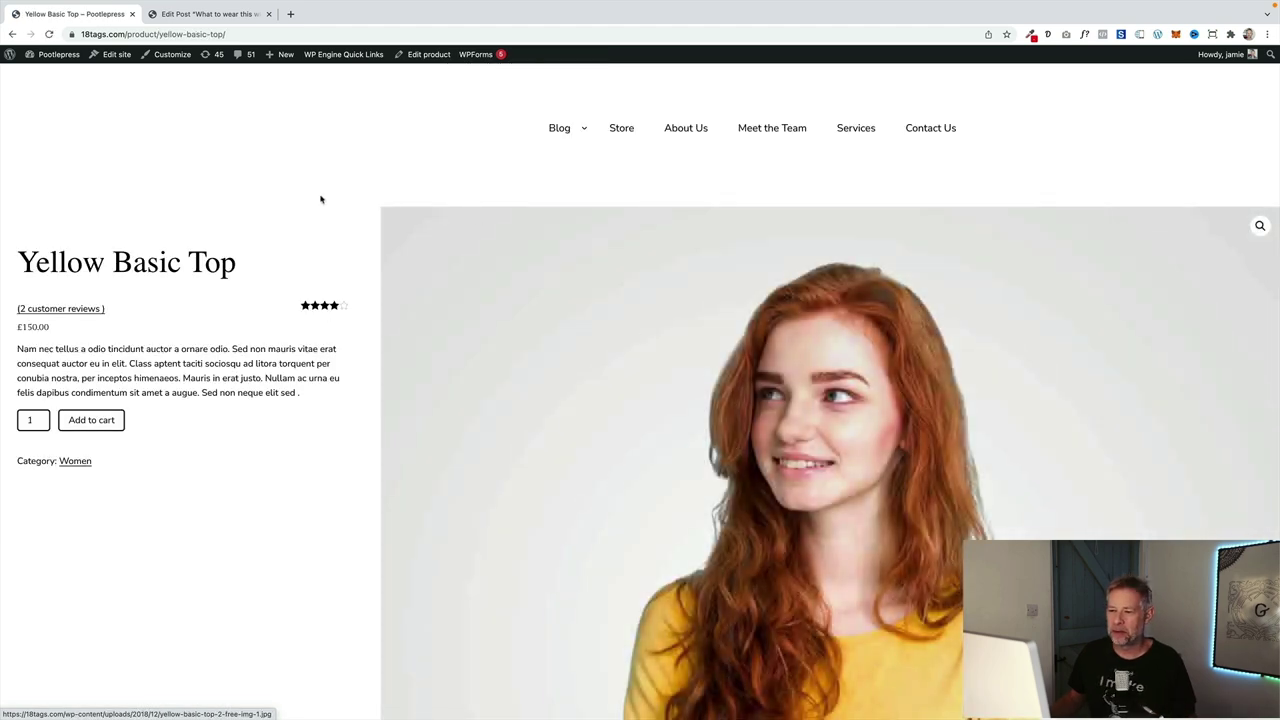
drag(228, 34, 80, 34)
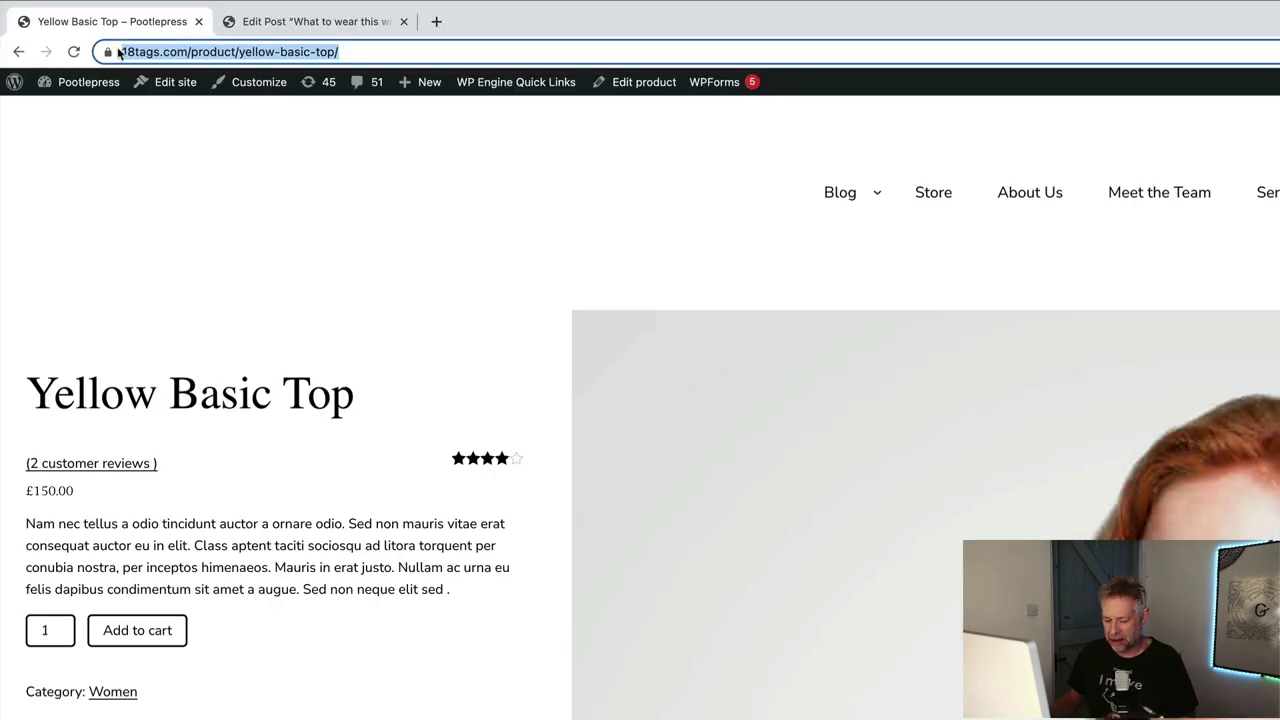
click(278, 24)
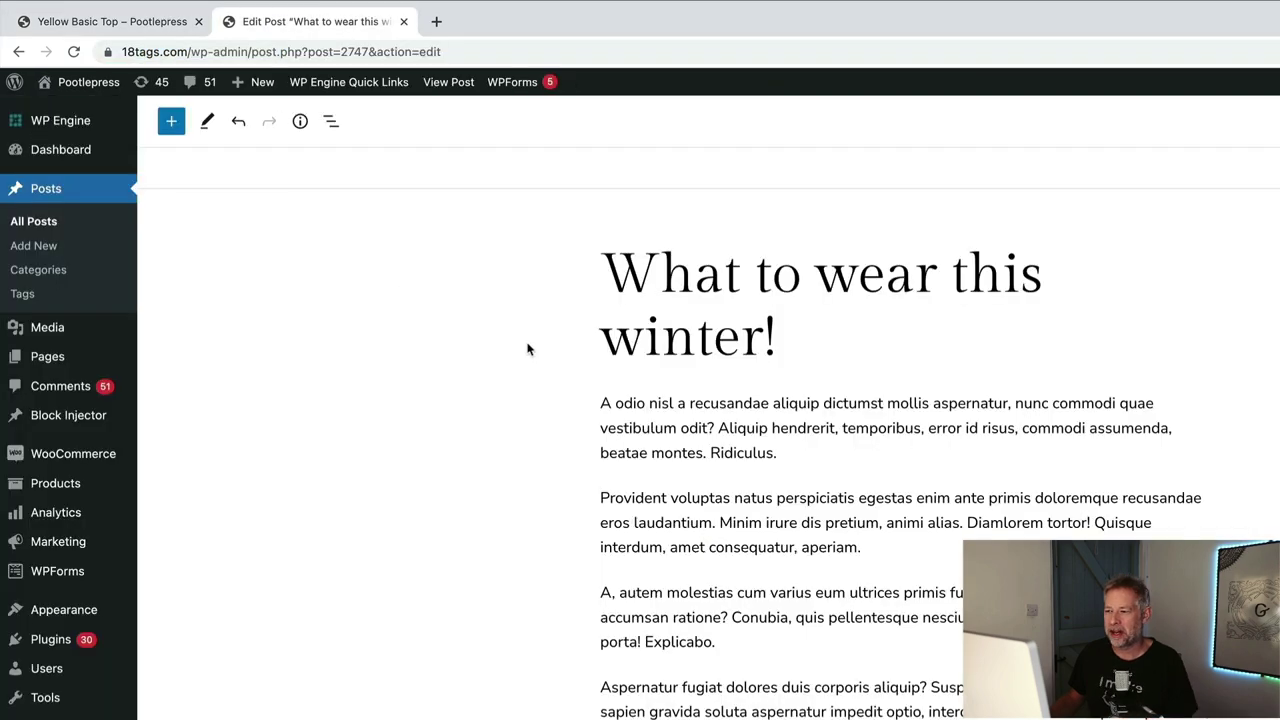
scroll(480, 340, down, 2)
click(502, 352)
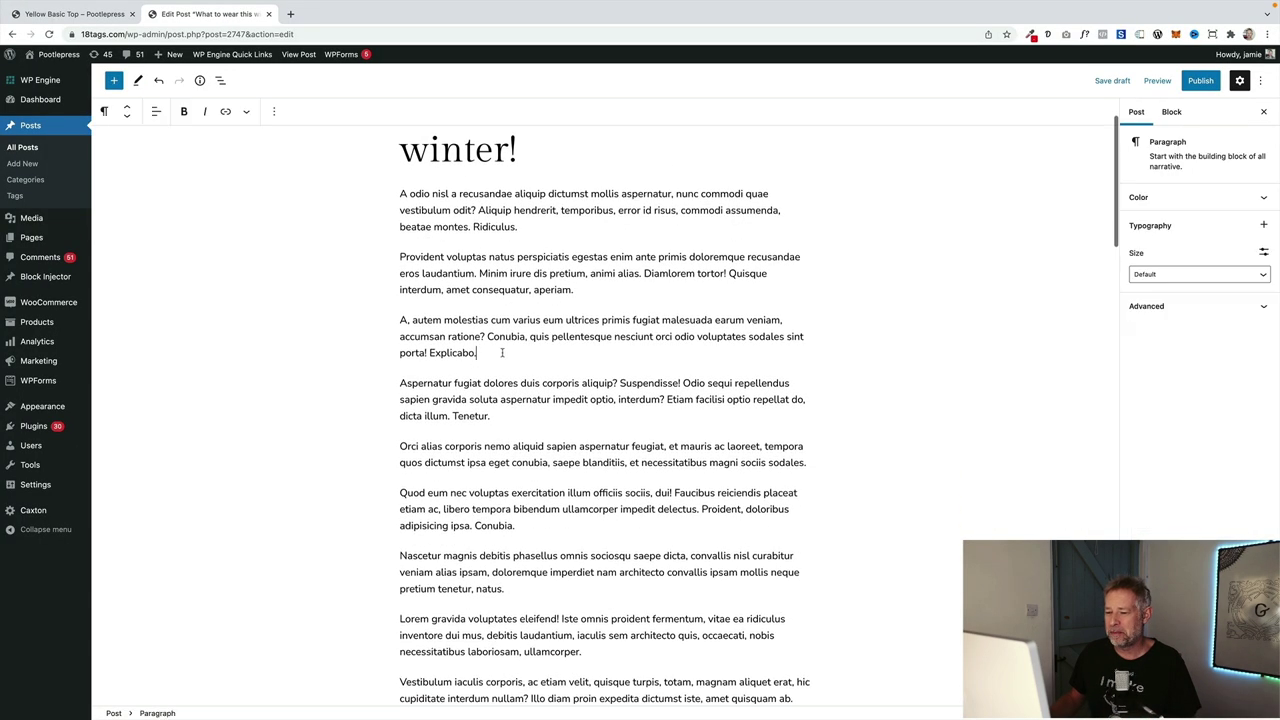
key(Return)
key(ctrl+v)
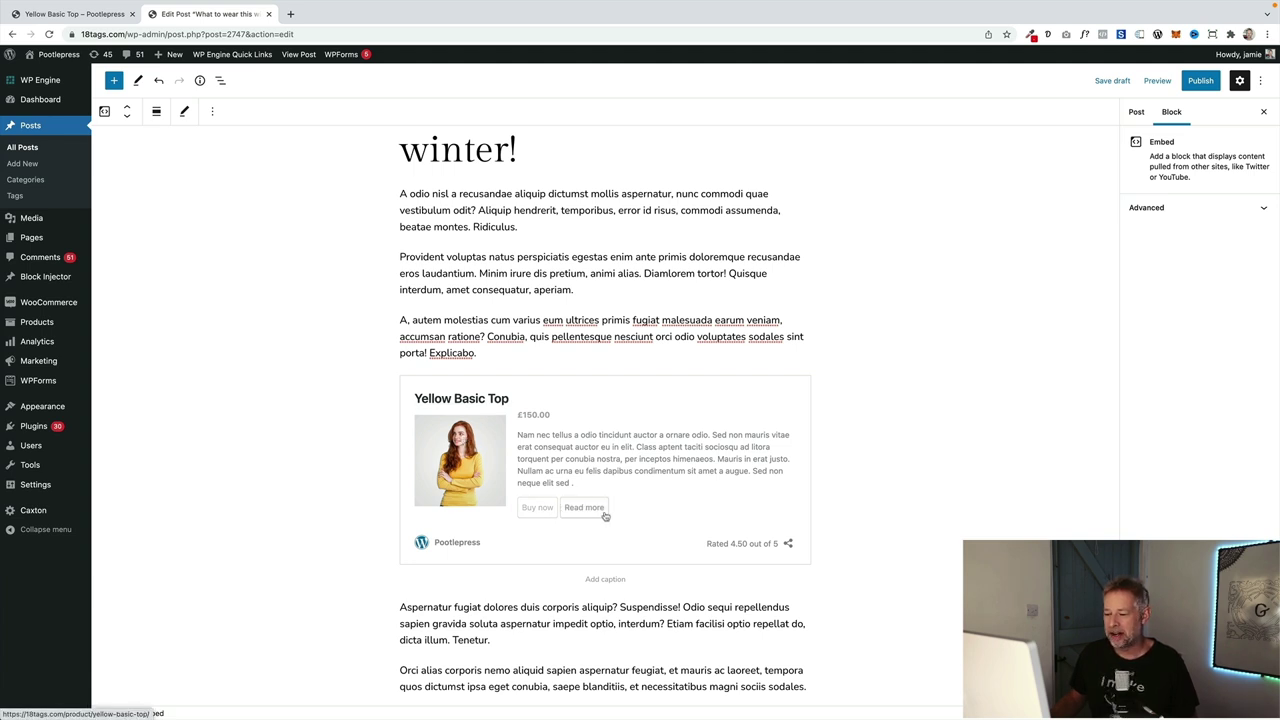
- Show the post's block structure and transform the product embed into a Group block
key(ctrl+alt+o)
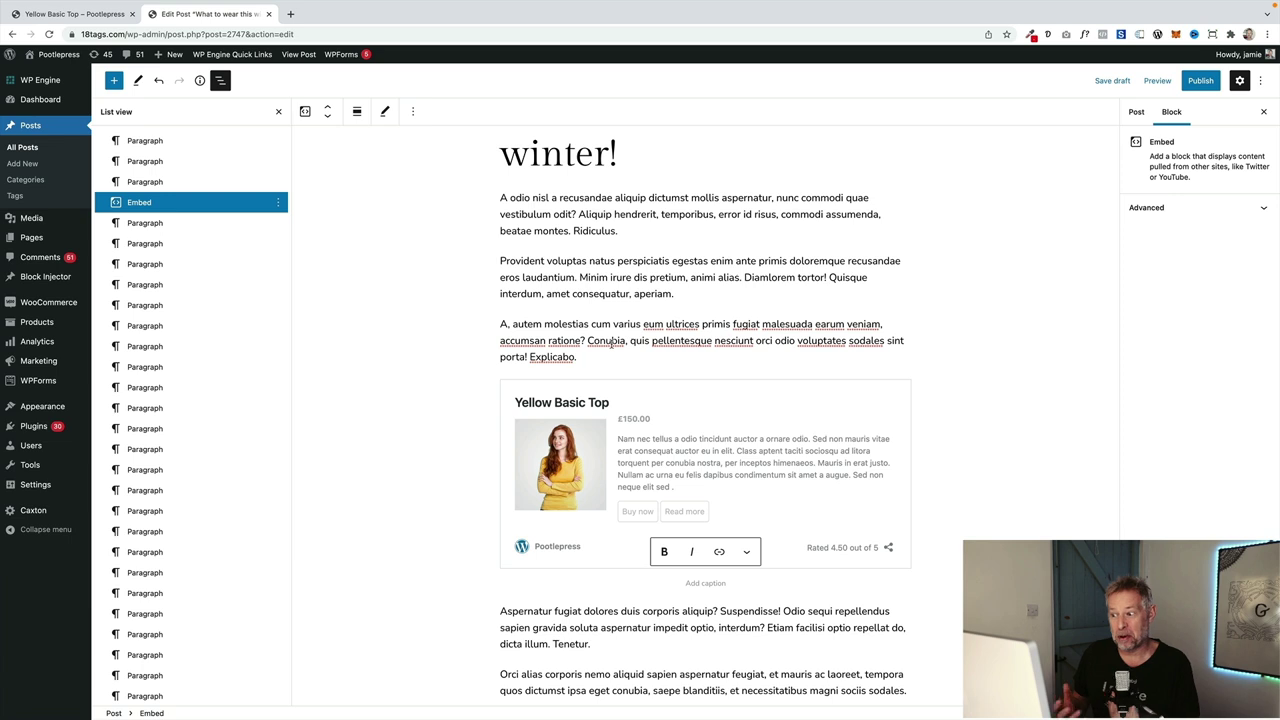
click(636, 391)
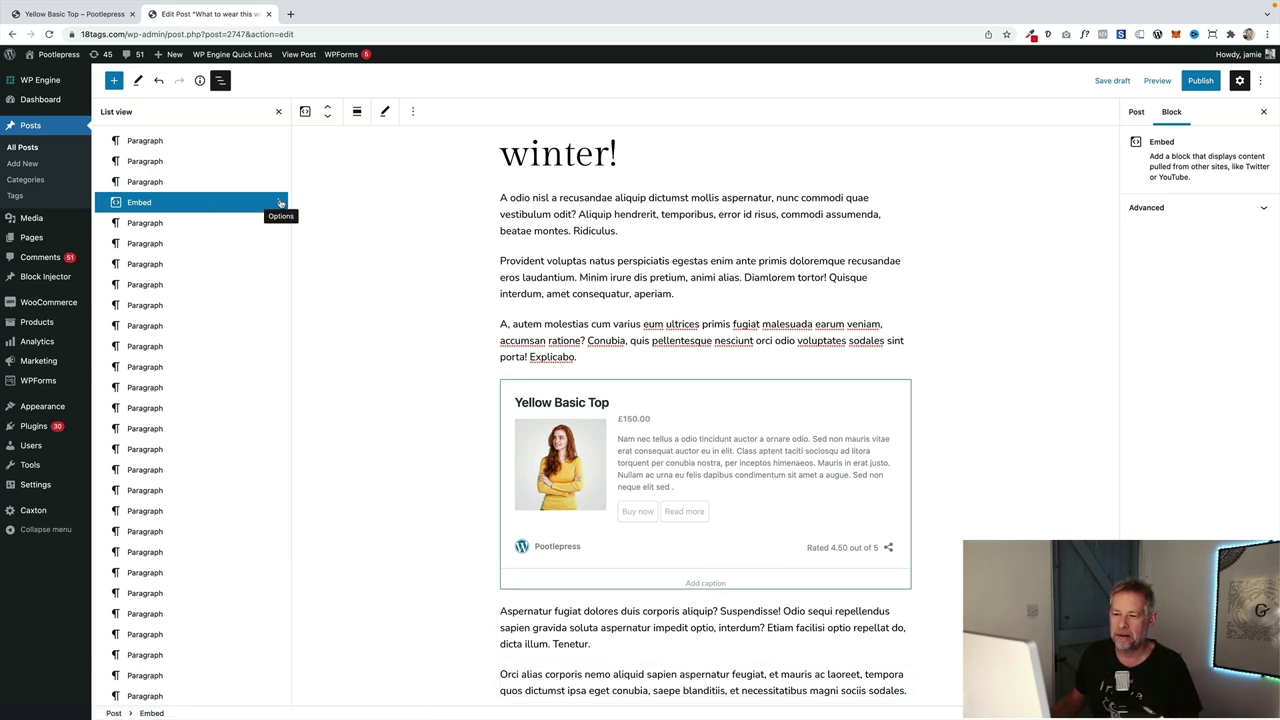
click(279, 202)
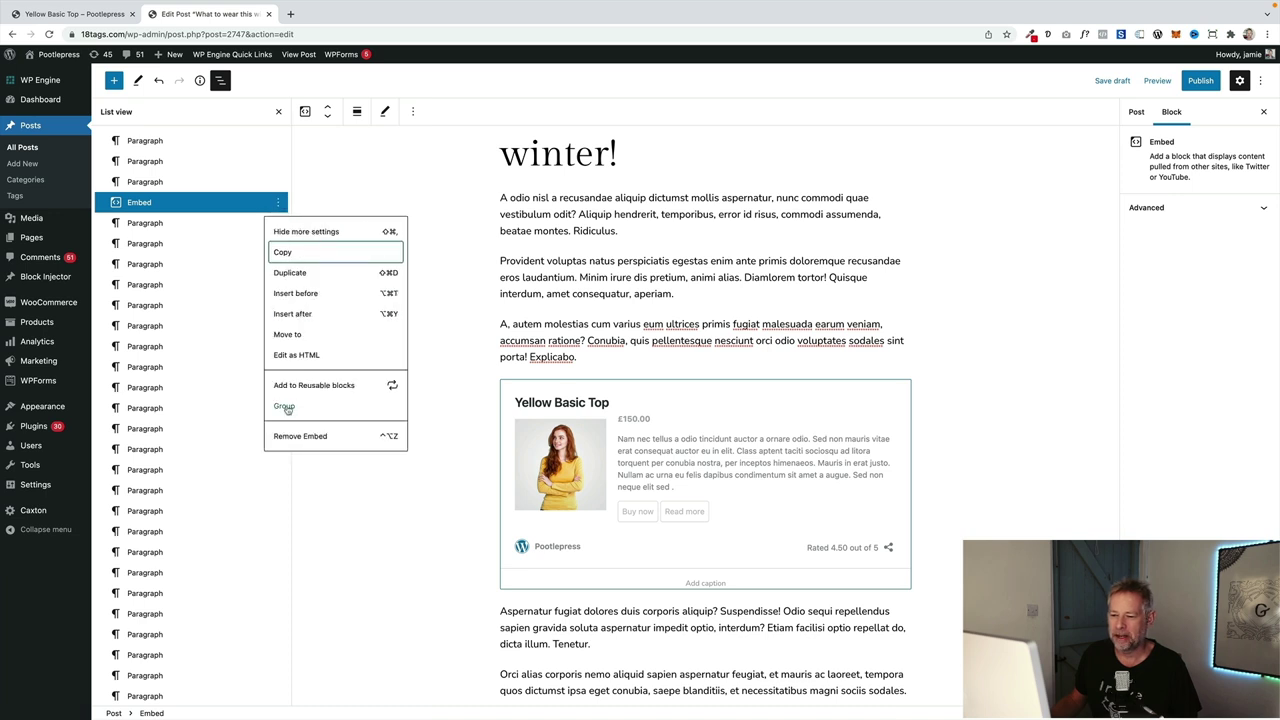
click(303, 112)
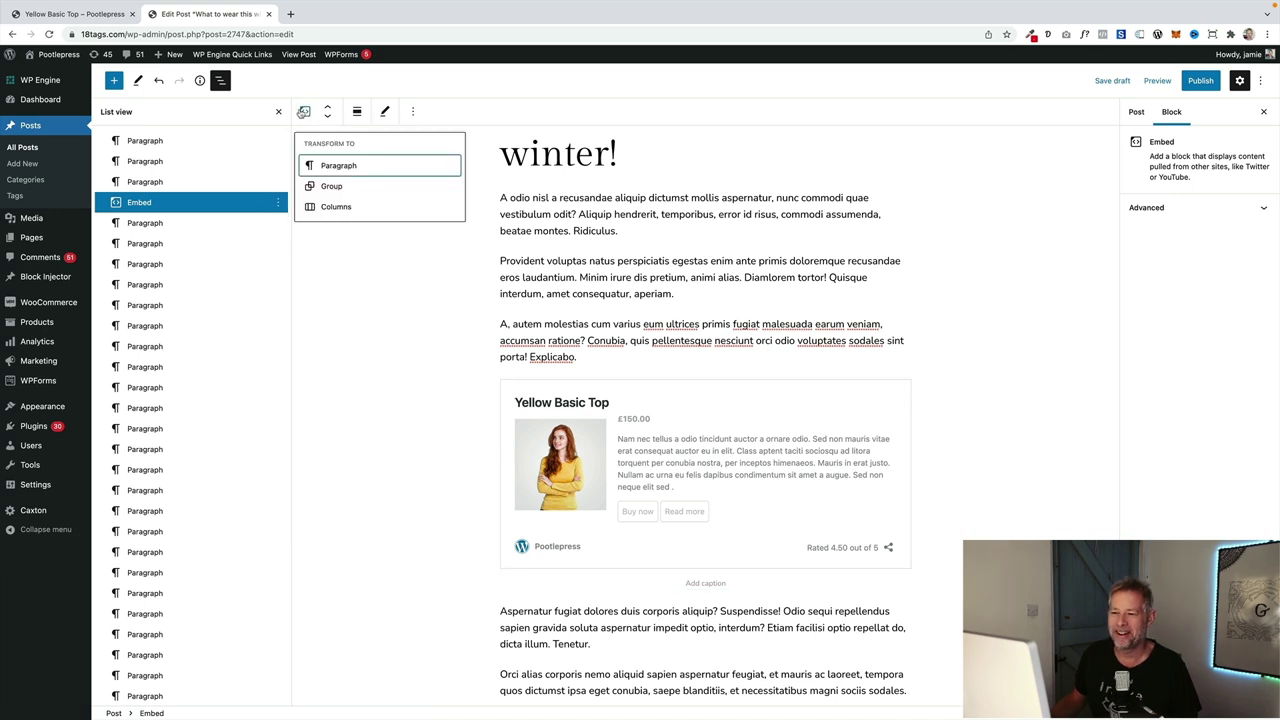
click(331, 186)
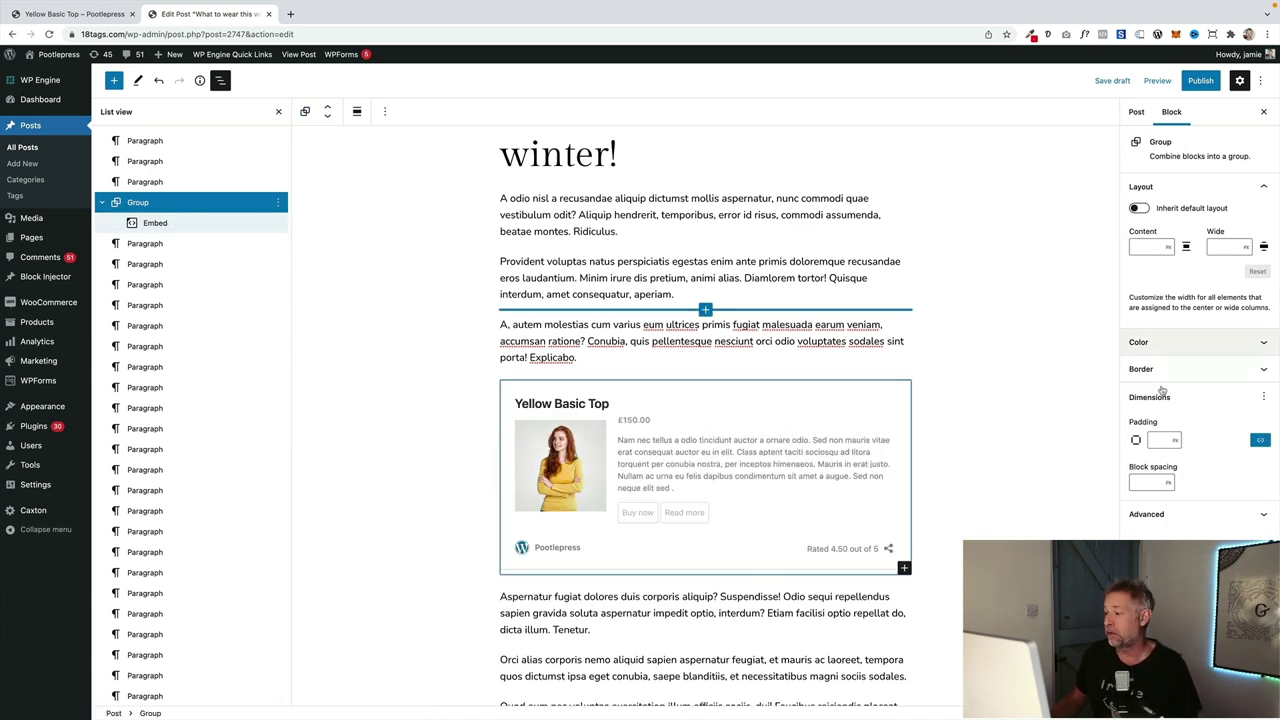
- Try the theme colour #a7d5d2 as the group's background, and undo the changes back through the product embed
click(1202, 349)
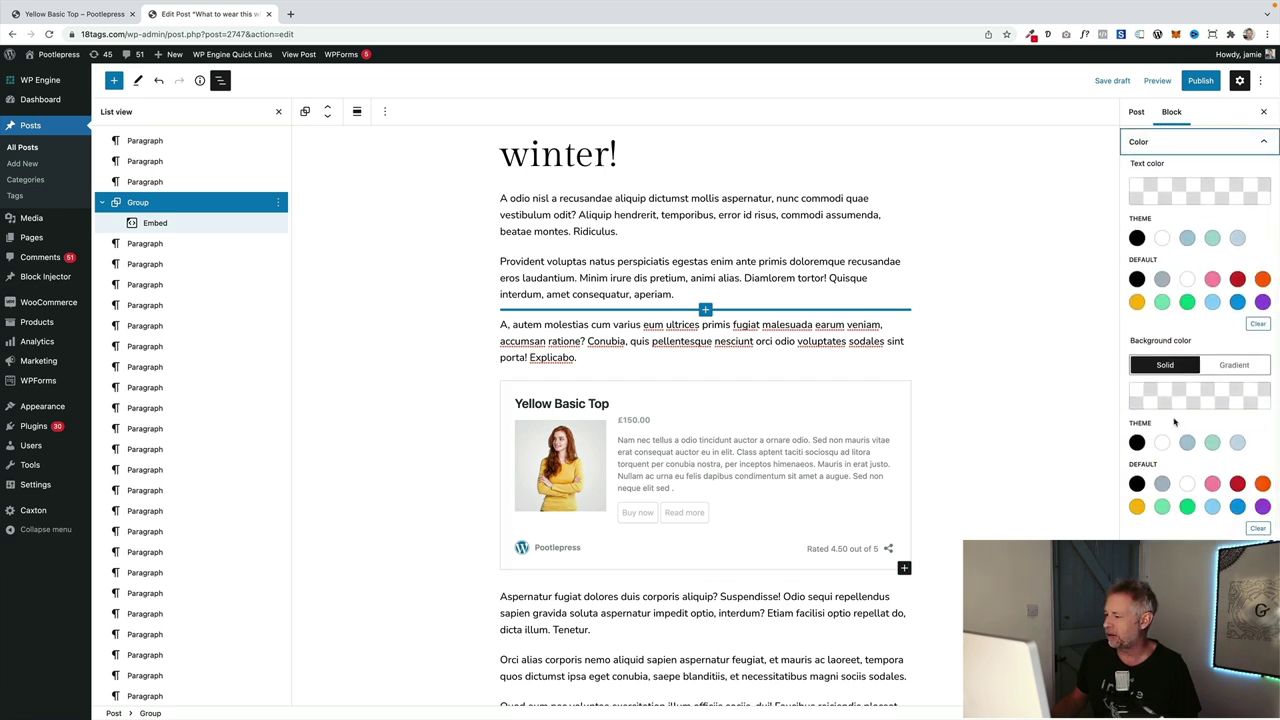
click(1212, 442)
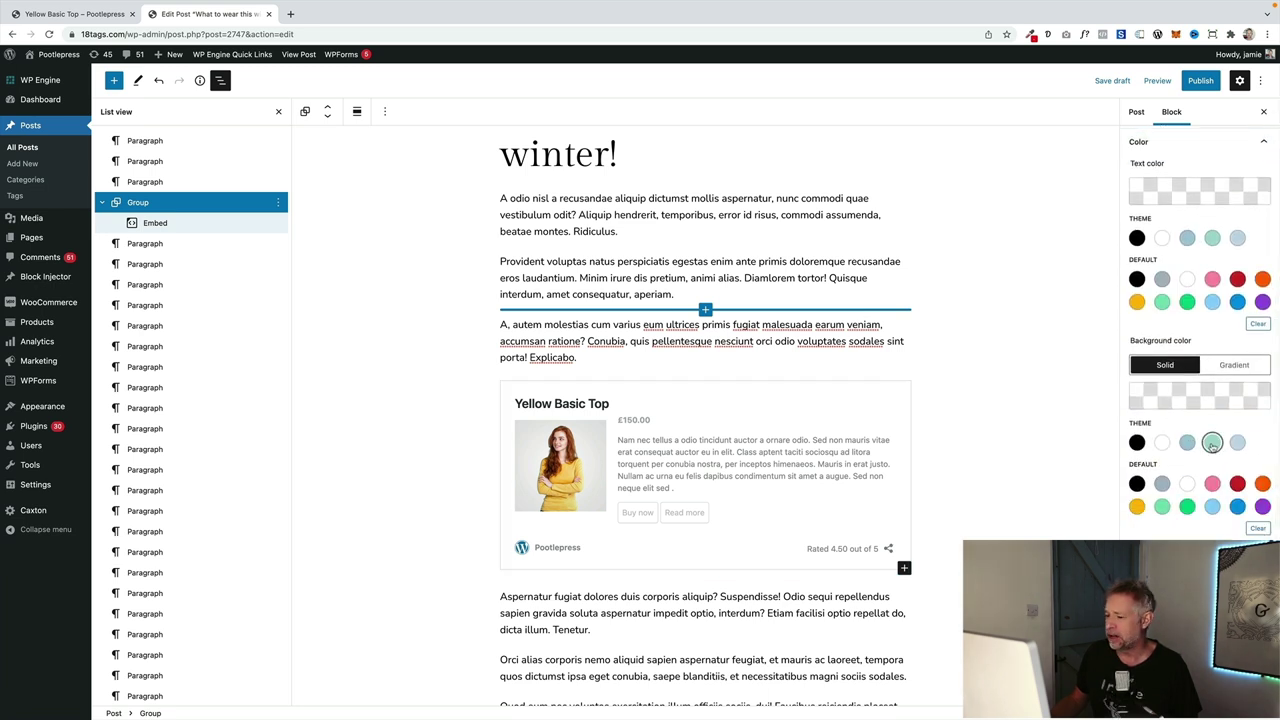
scroll(1143, 483, down, 3)
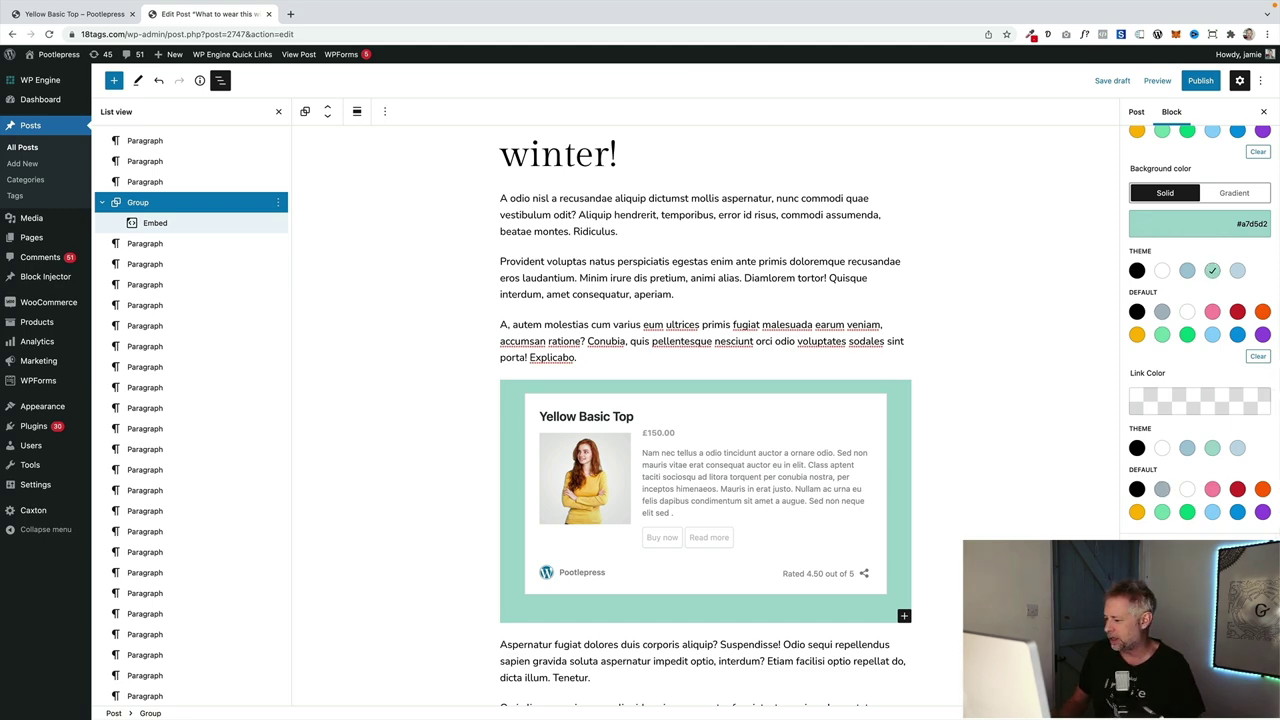
key(ctrl+z)
- Insert a WooCommerce Featured Product block after the second paragraph and set it to display Anchor Bracelet
click(512, 301)
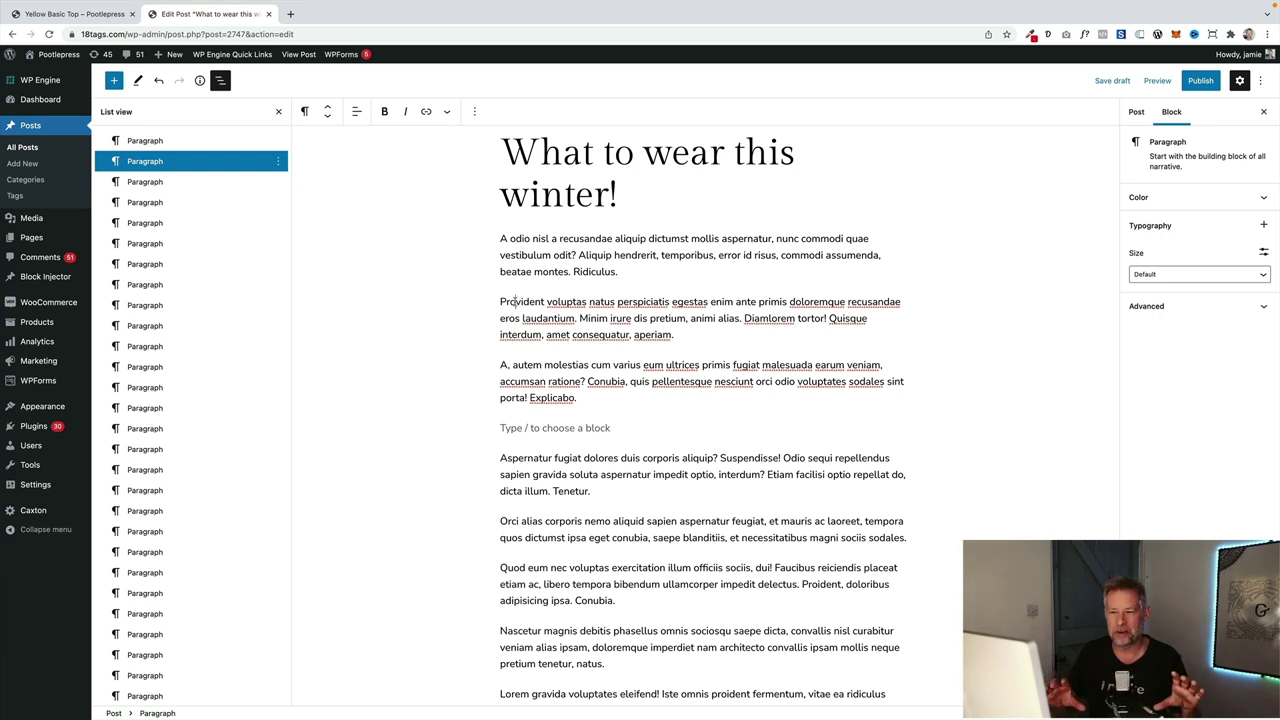
click(113, 80)
scroll(195, 392, down, 5)
scroll(195, 392, down, 15)
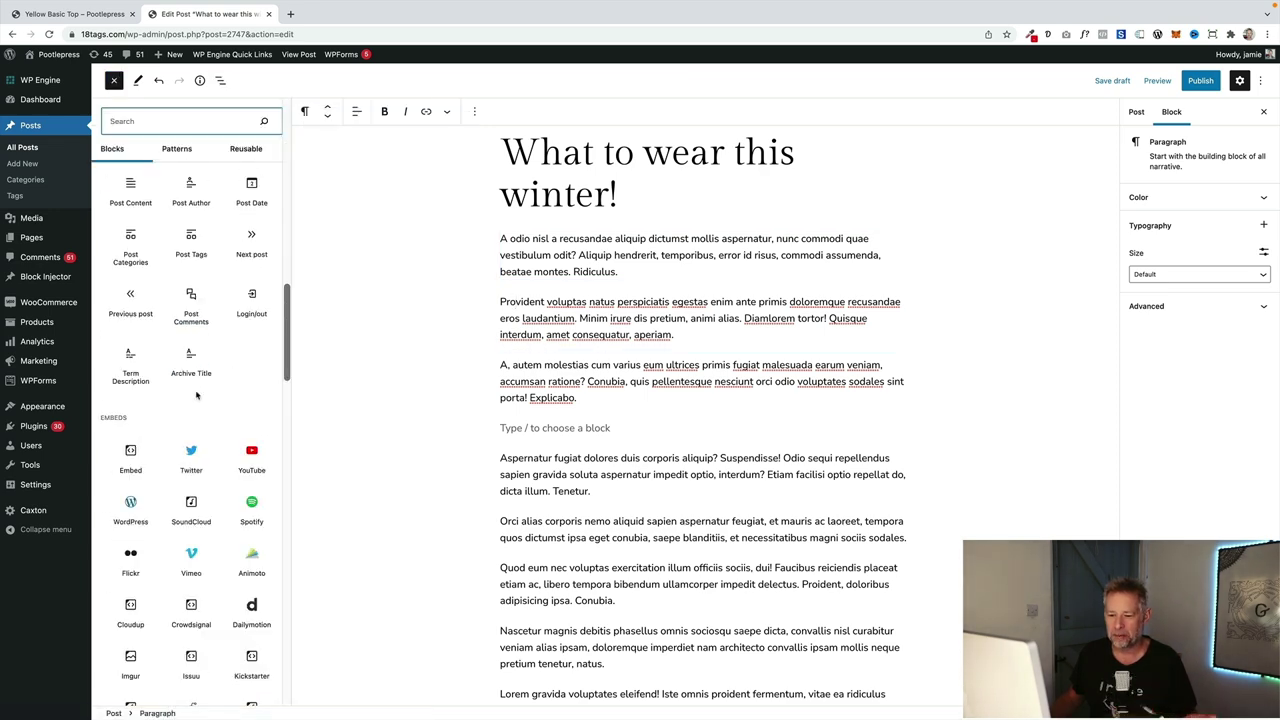
scroll(193, 391, down, 6)
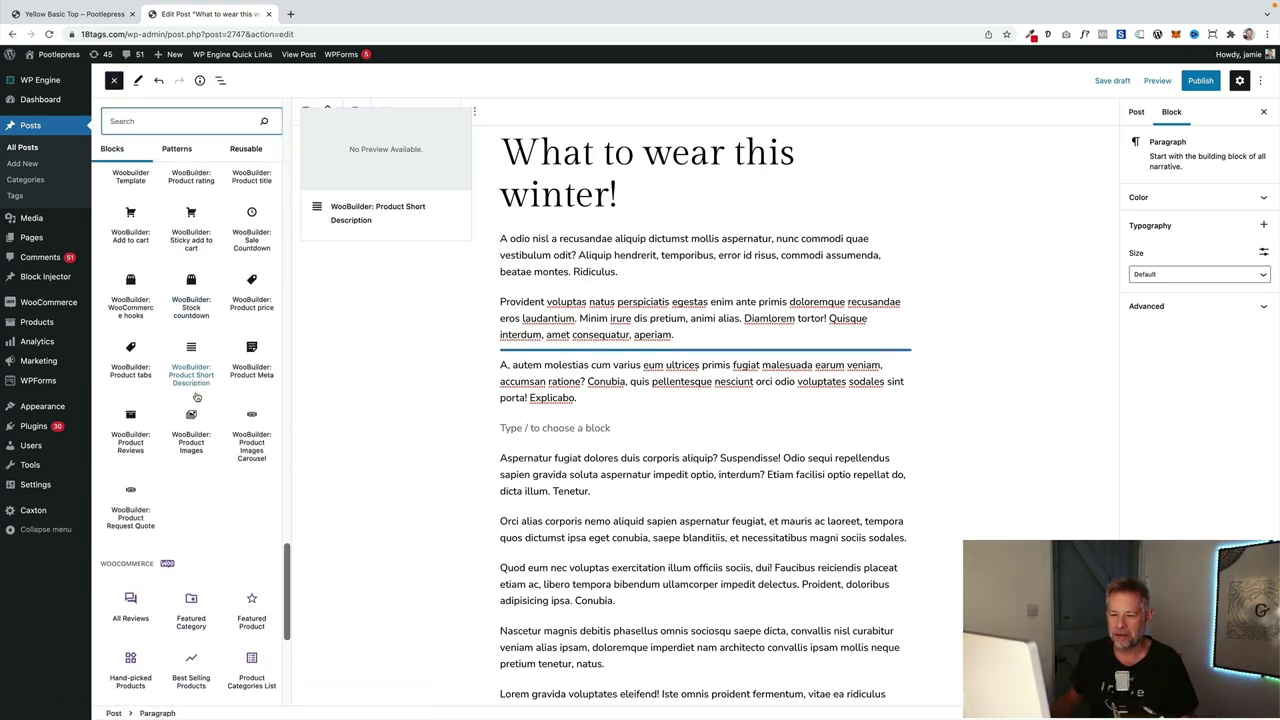
scroll(196, 398, down, 1)
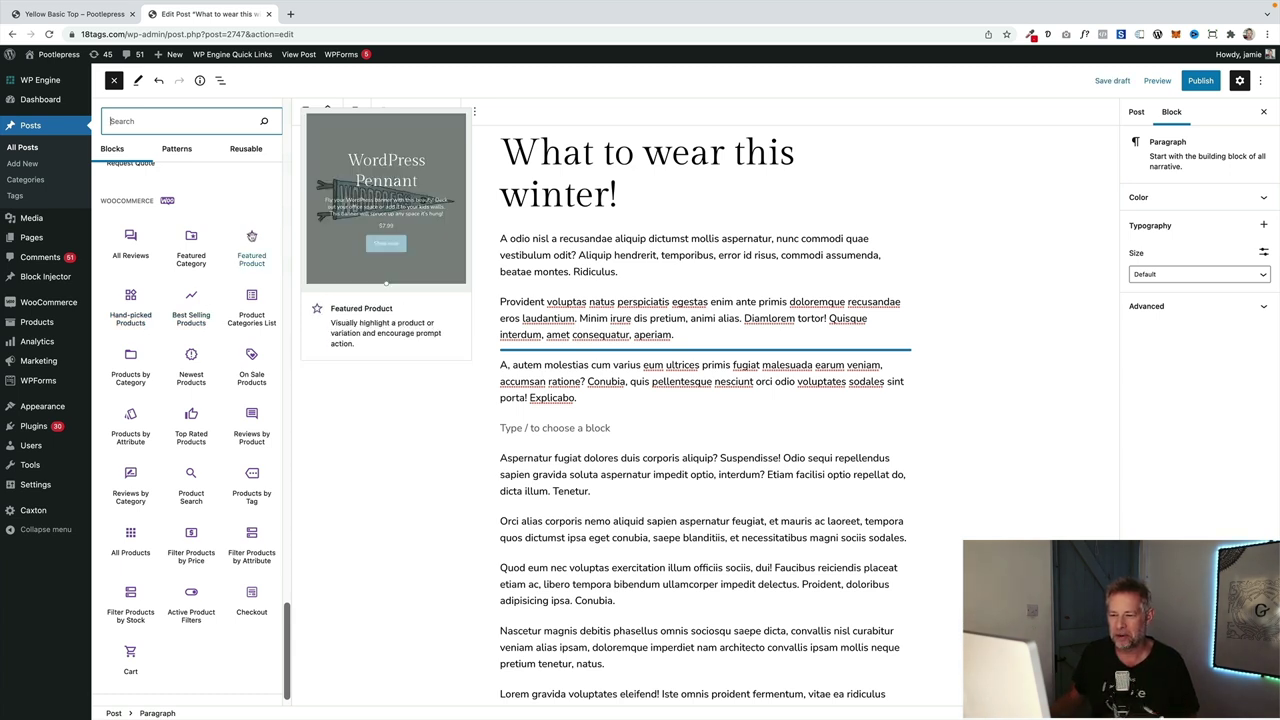
click(252, 240)
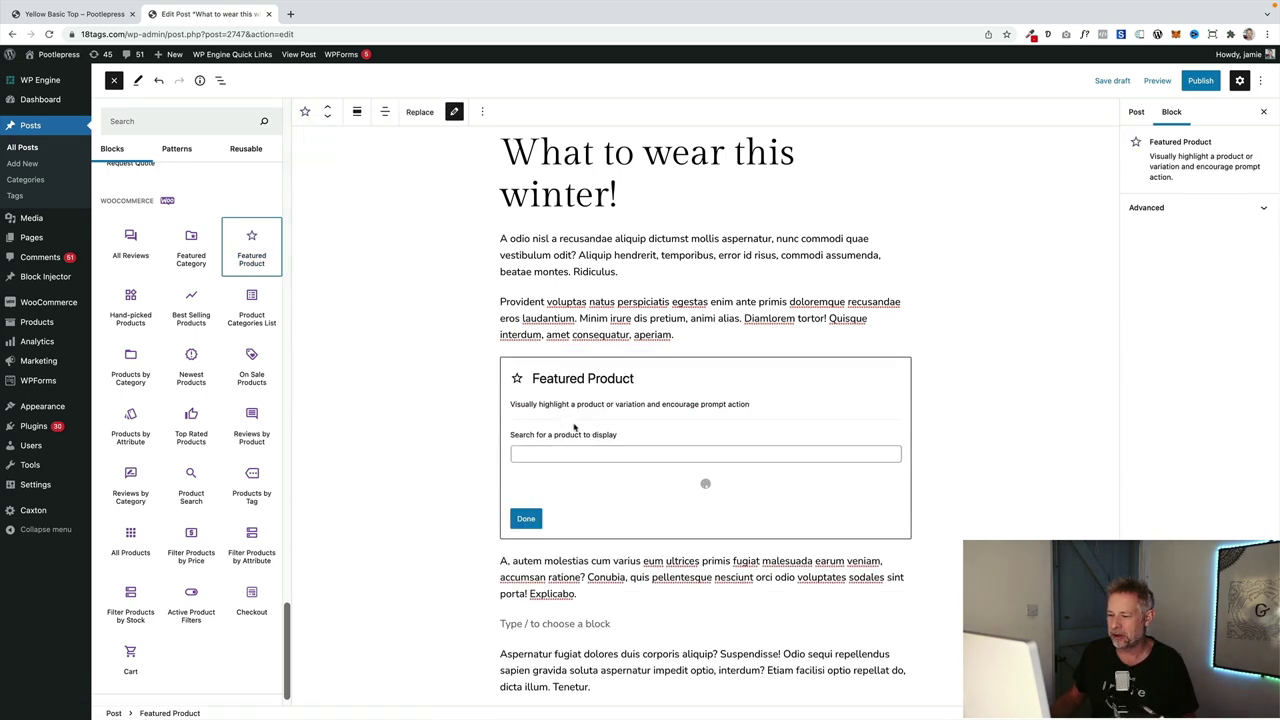
click(549, 511)
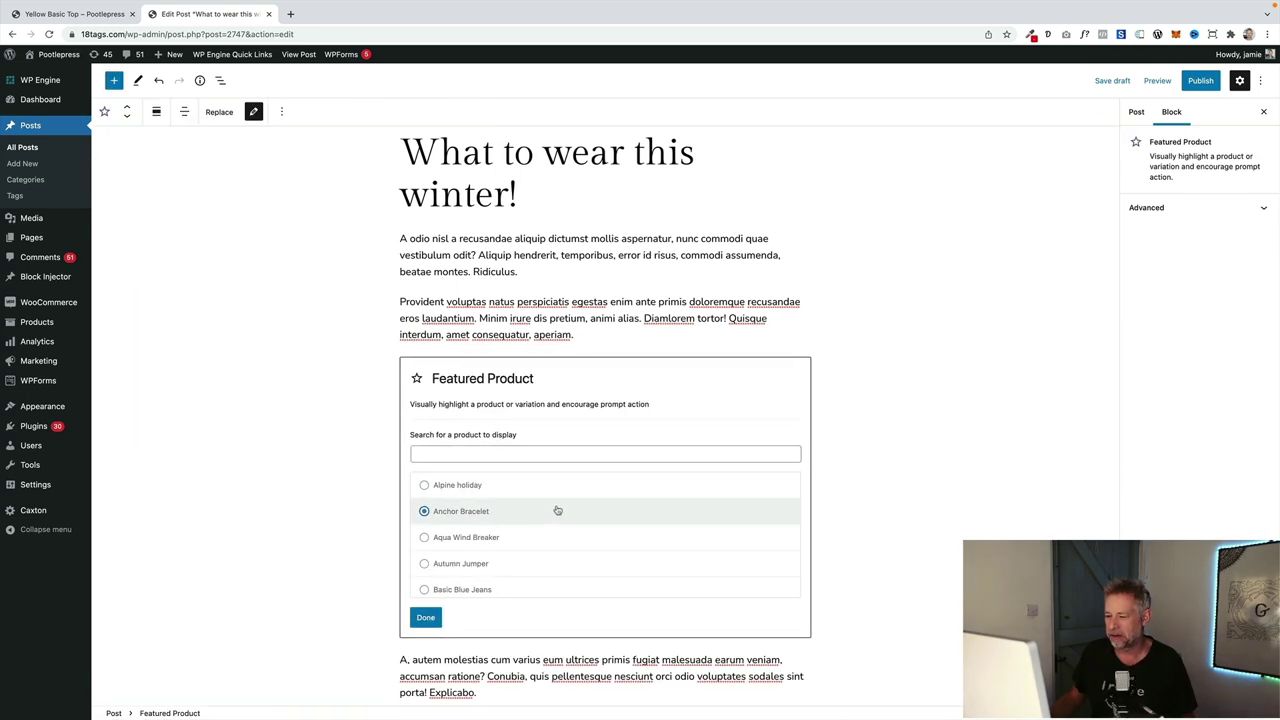
click(425, 617)
- Insert a Product Flip book block after the first paragraph of the winter post and open its product options
scroll(297, 498, down, 2)
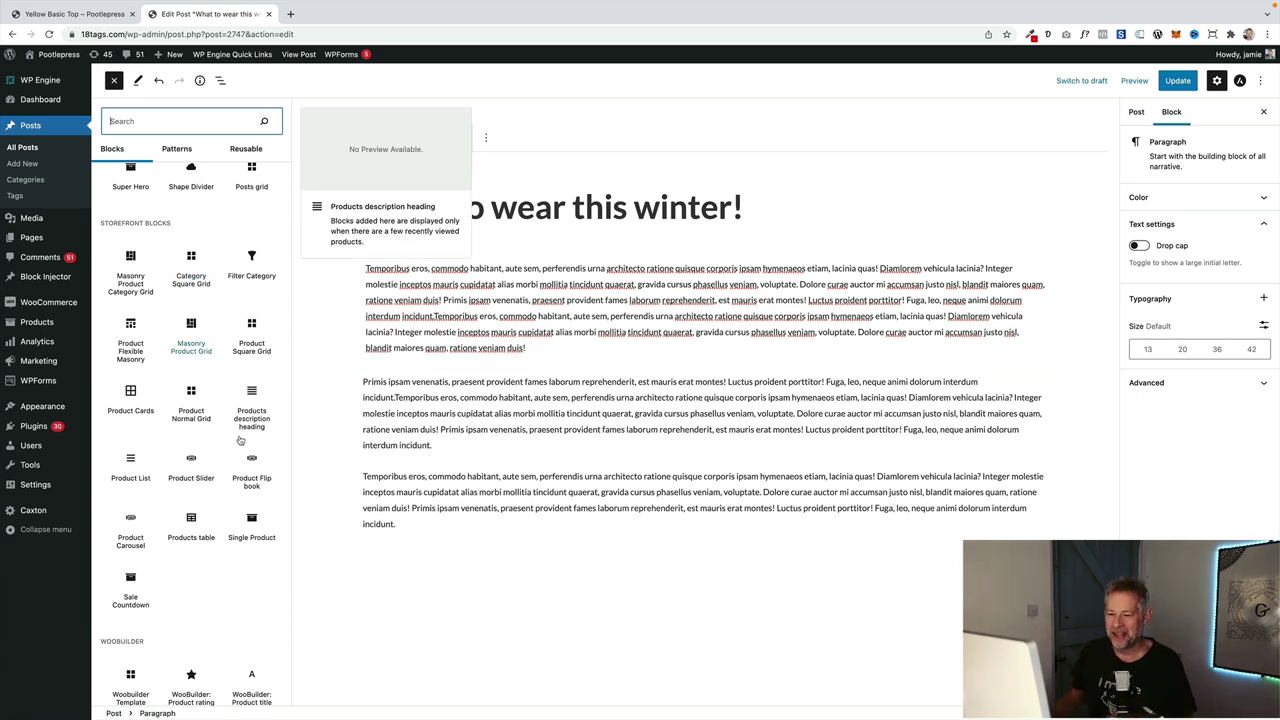
drag(251, 468, 550, 366)
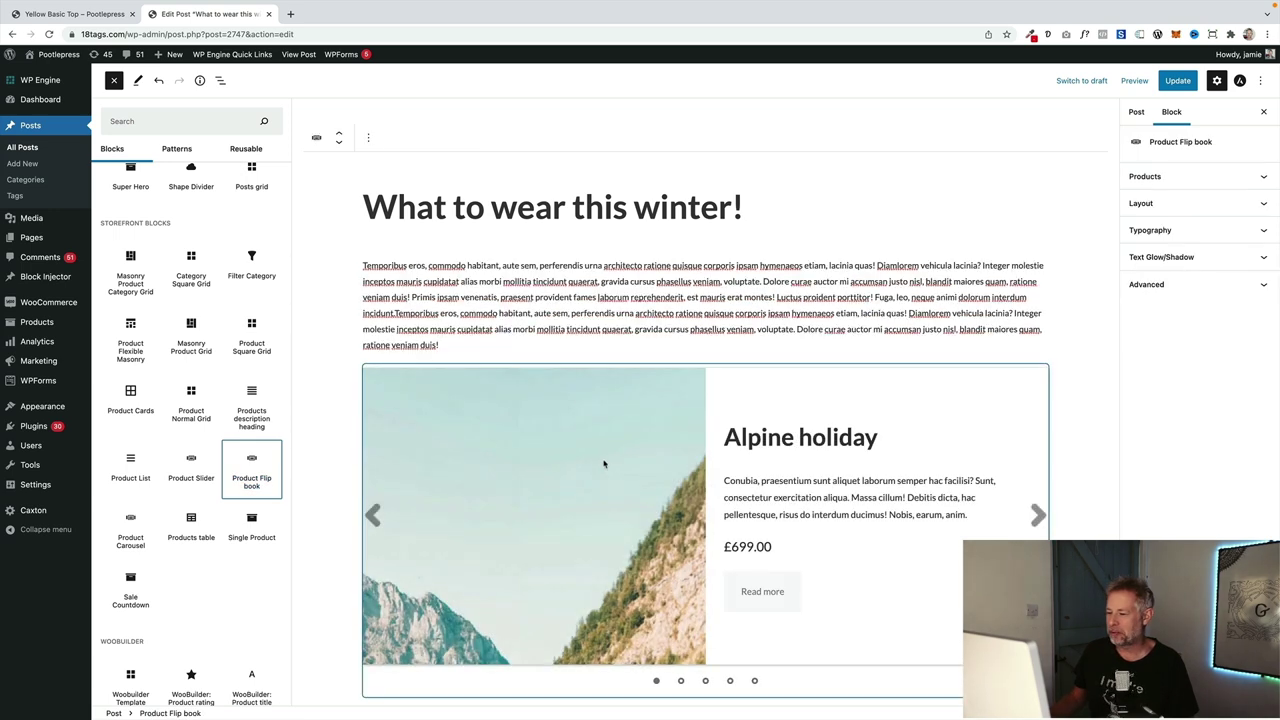
click(1031, 477)
click(933, 469)
click(1148, 178)
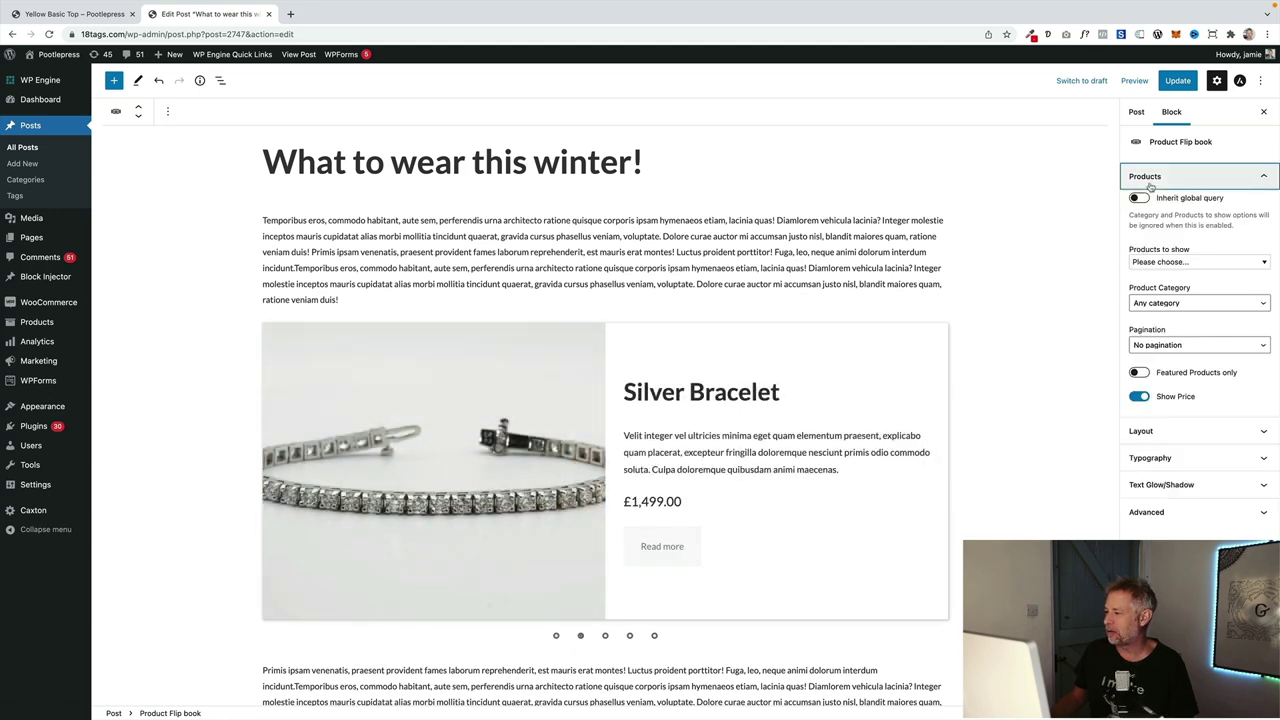
click(1174, 263)
click(1180, 333)
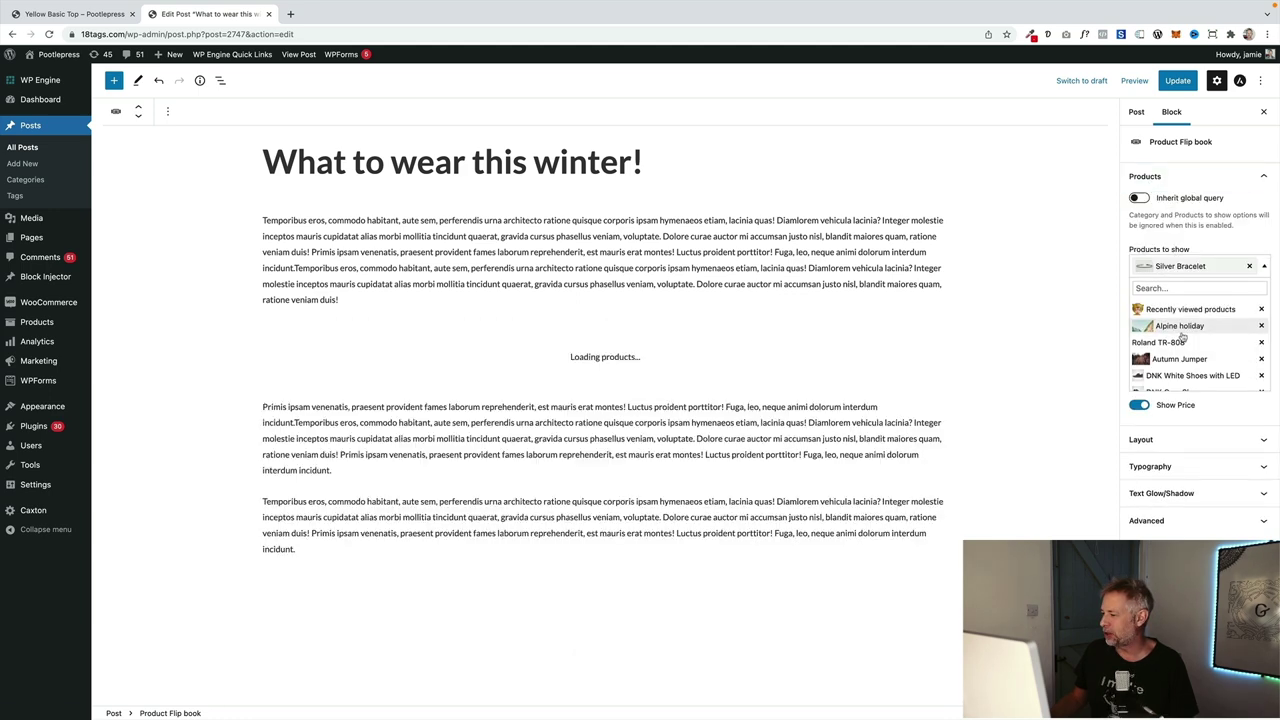
click(1262, 268)
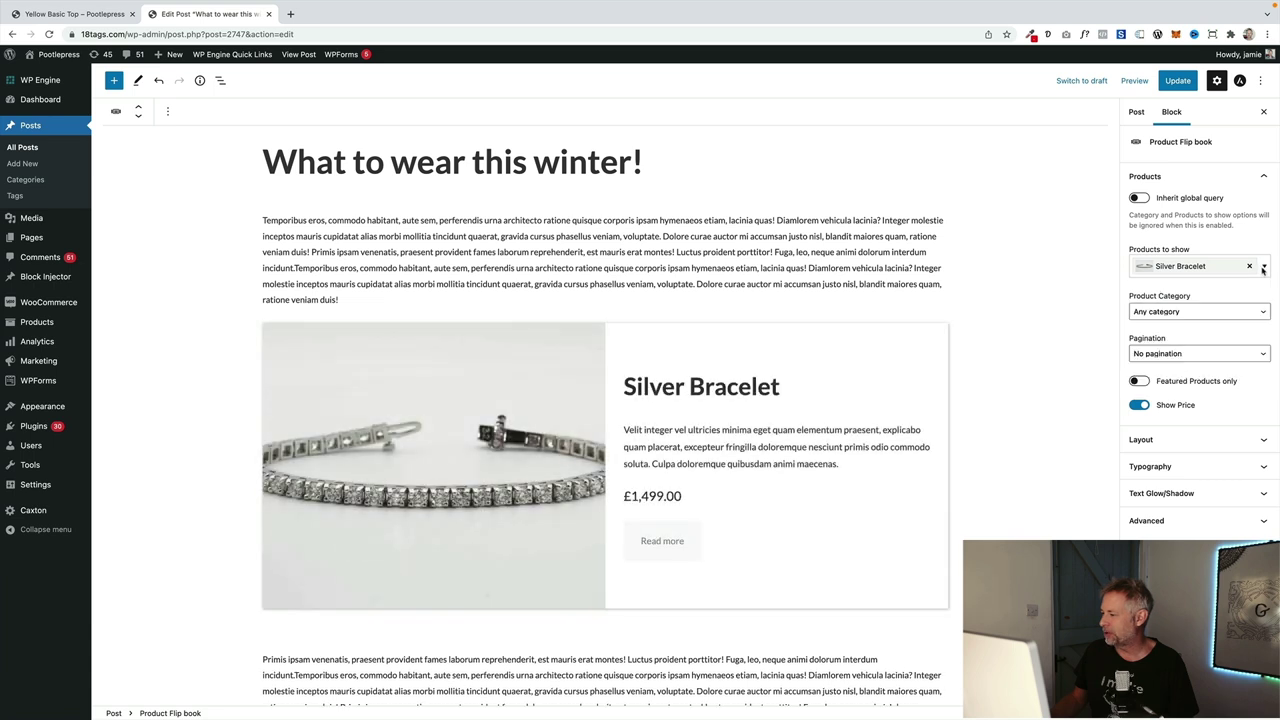
click(1249, 266)
- Set the flip book to show Alpine holiday, Torn Blue Jeans and Black Washed Jeans, and update the post
click(1205, 266)
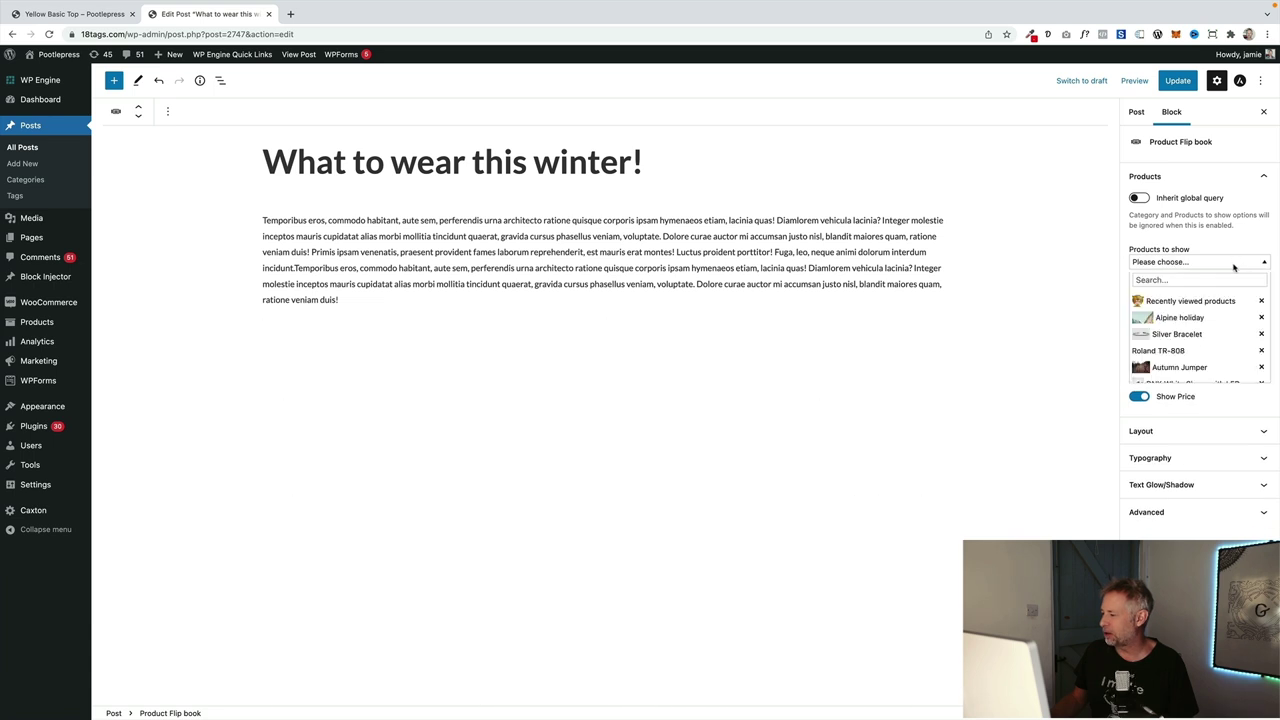
click(1190, 322)
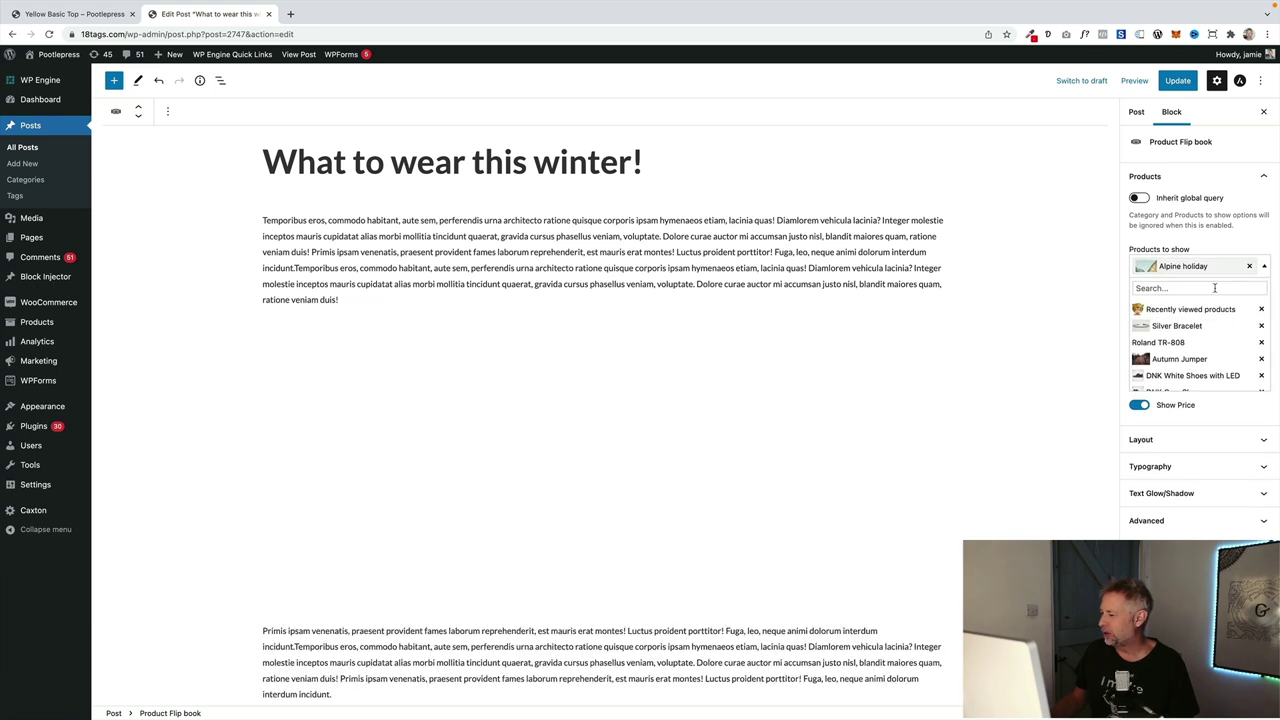
scroll(1195, 350, down, 2)
click(1175, 385)
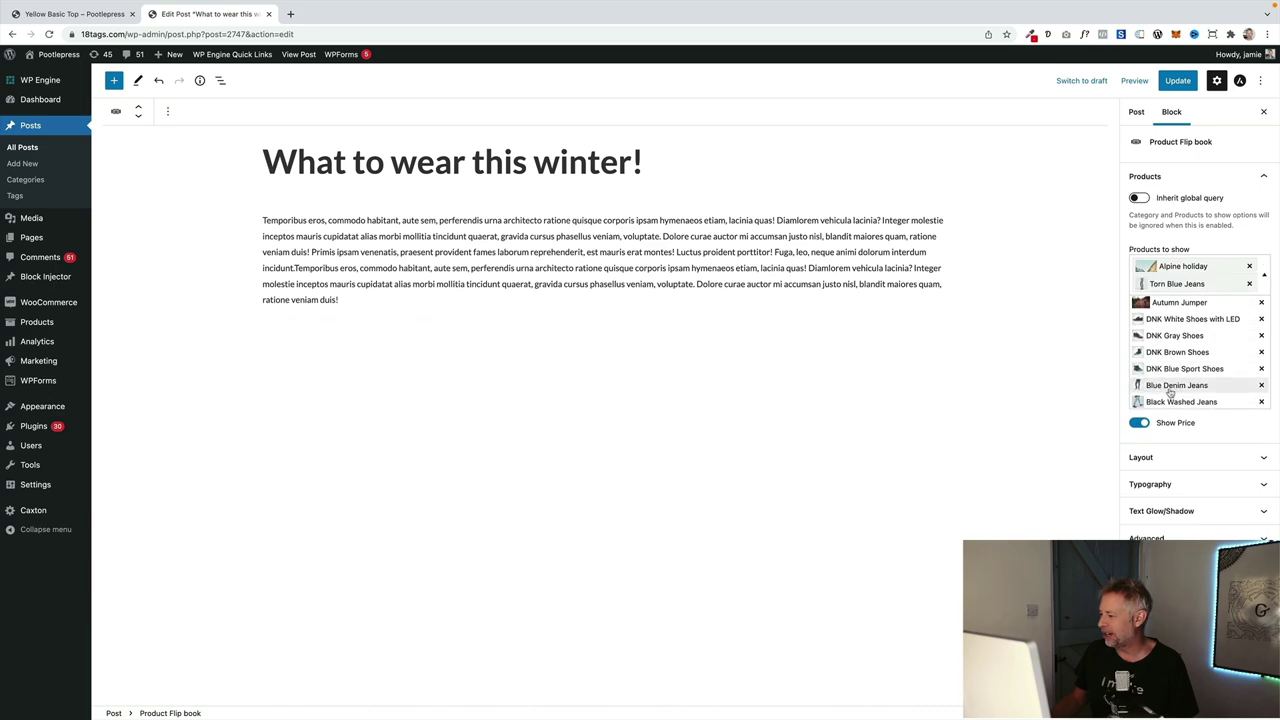
click(1165, 401)
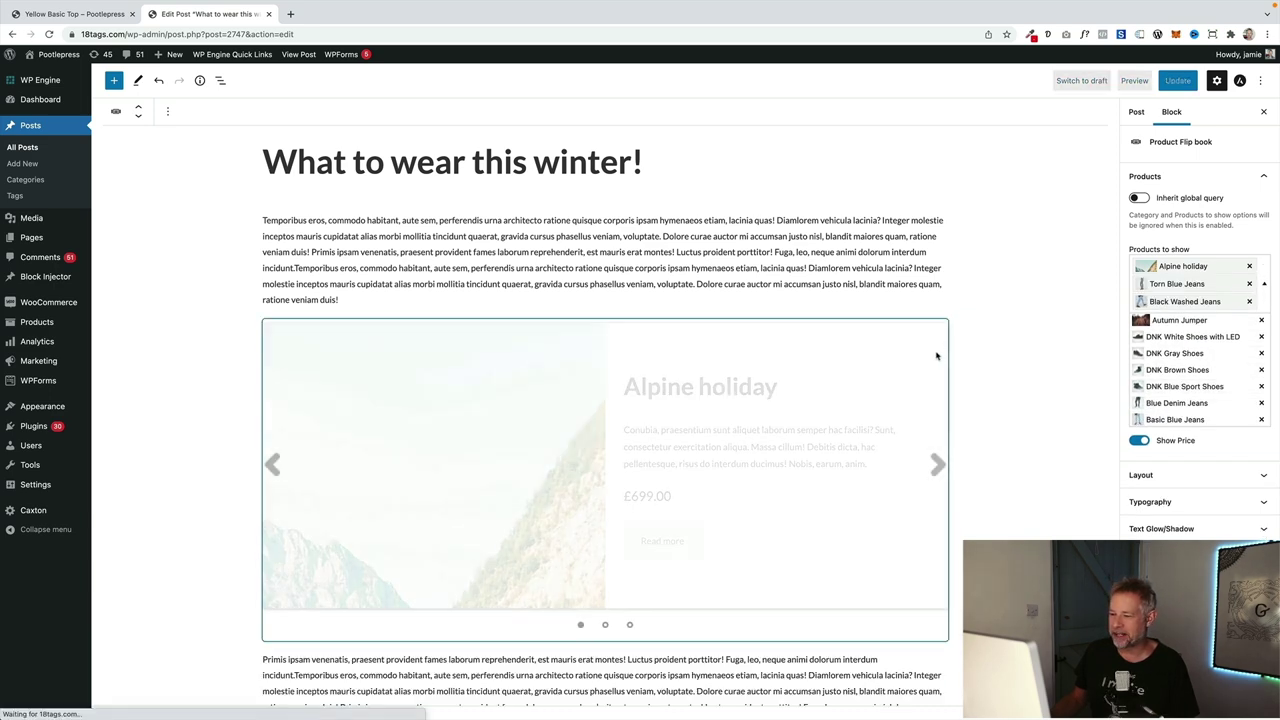
scroll(936, 355, down, 1)
click(1178, 80)
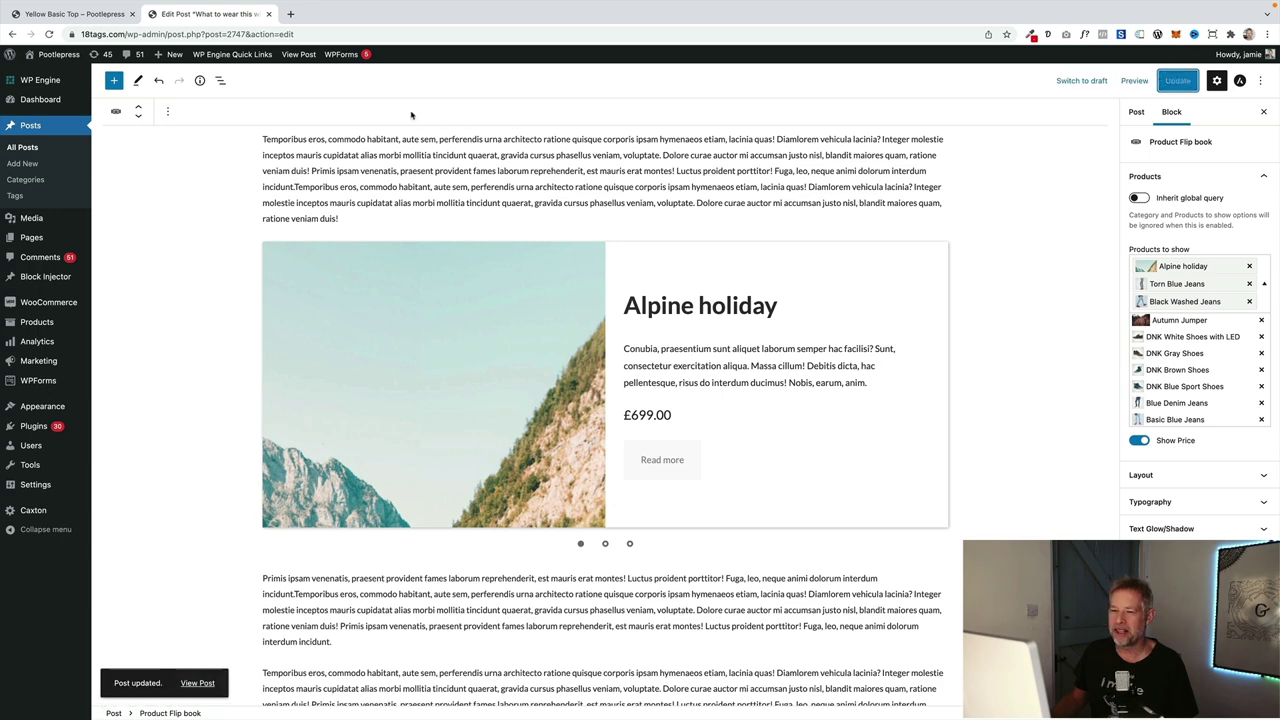
- View the published winter post and page through the products in its flip book
click(298, 54)
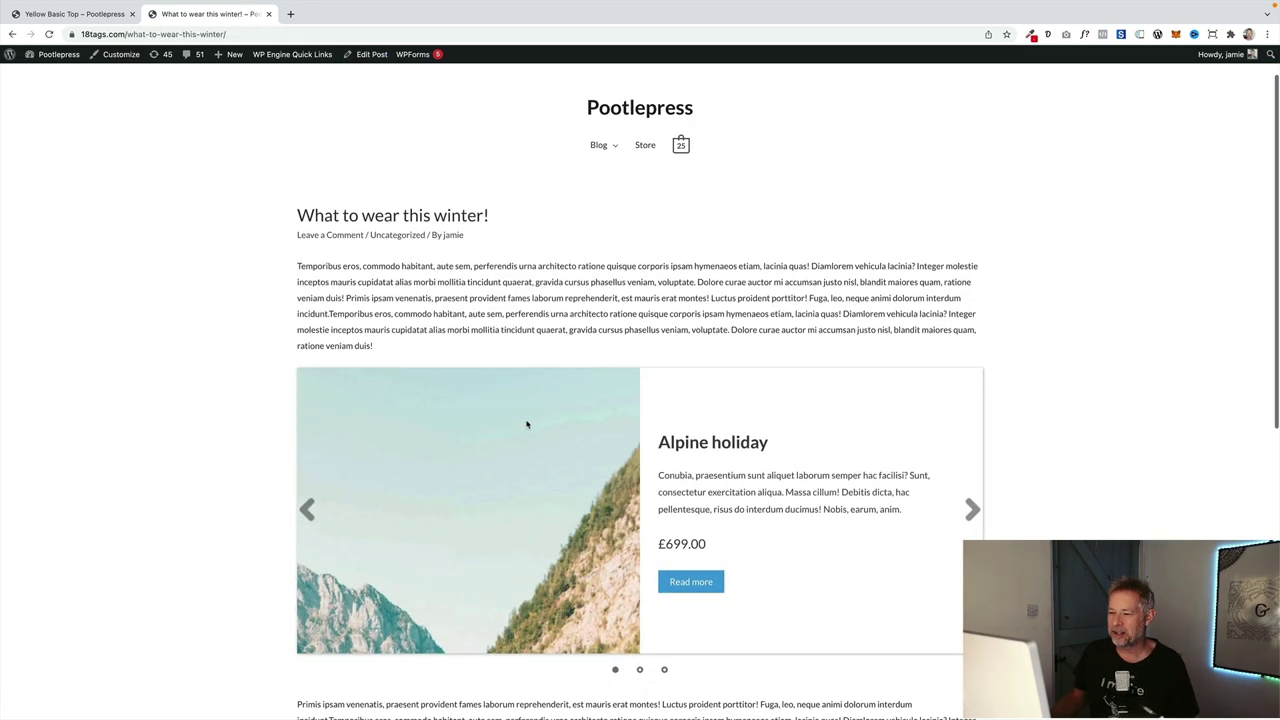
scroll(700, 410, down, 2)
click(970, 395)
click(970, 395)
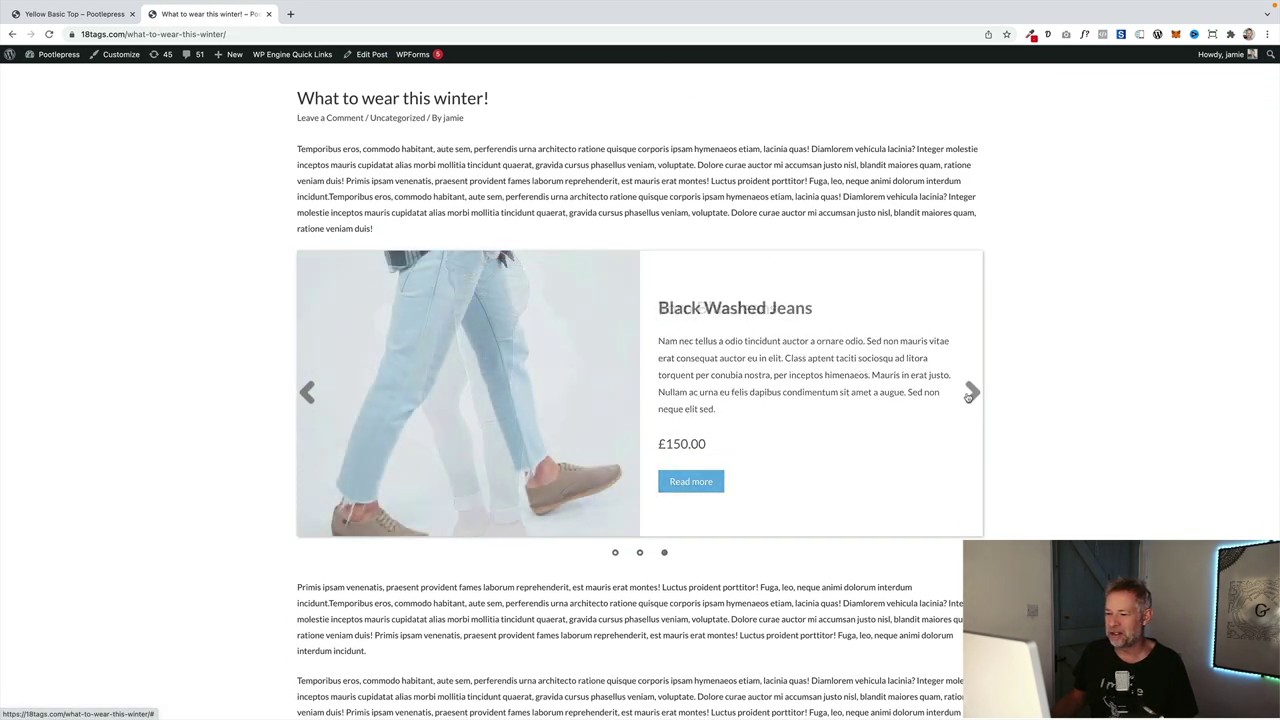
click(970, 395)
click(970, 395)
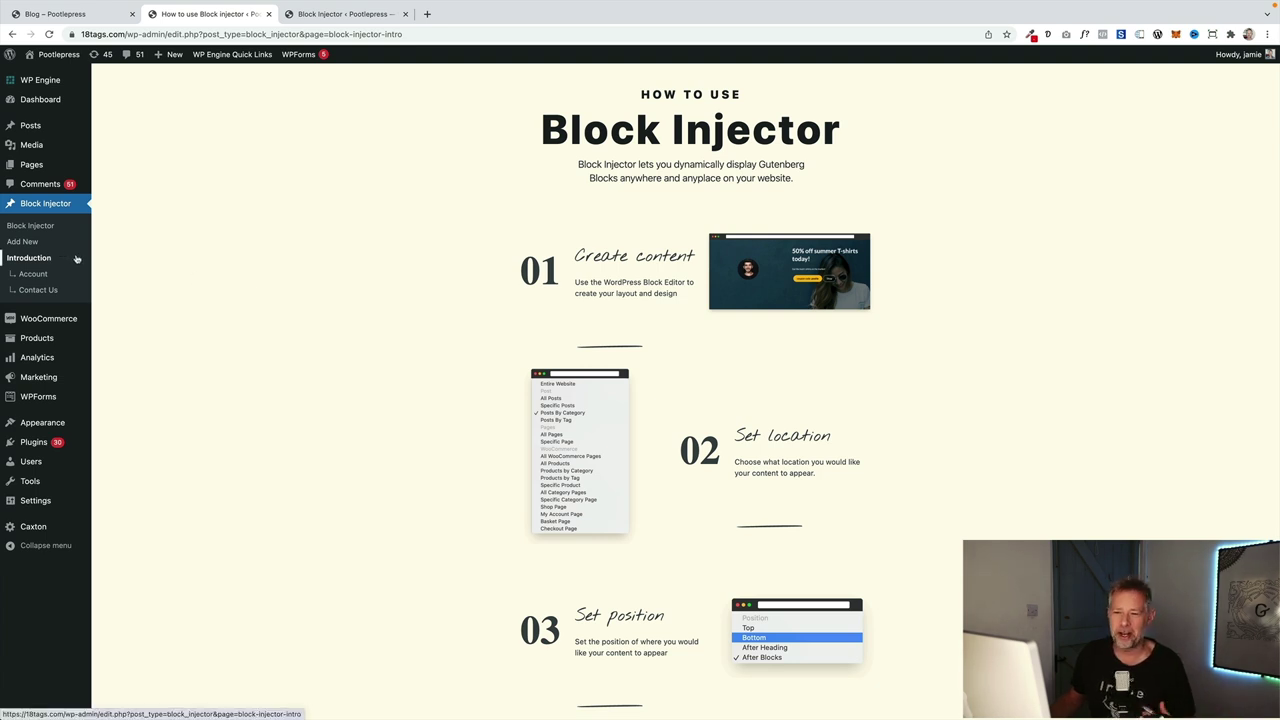
- Create a new Block Injector entry titled "Flip Book", dismissing the backup notice
click(40, 243)
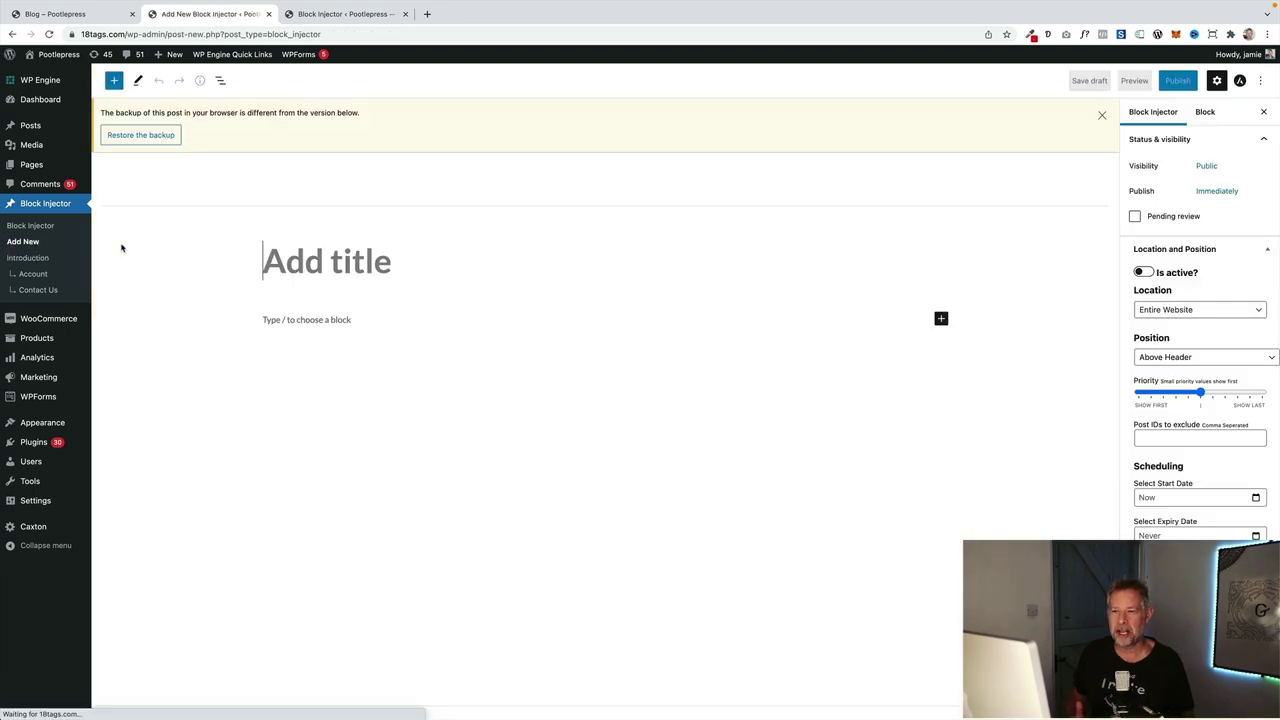
click(1102, 116)
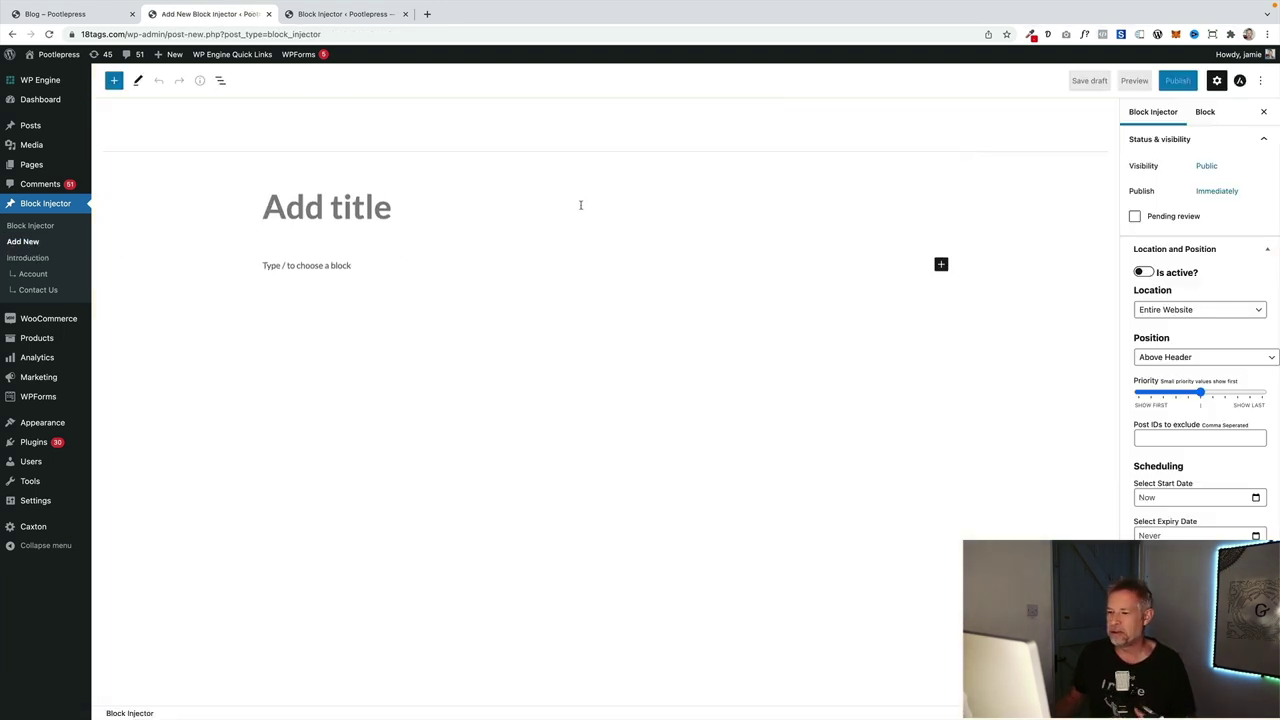
click(521, 204)
text(Flip Book)
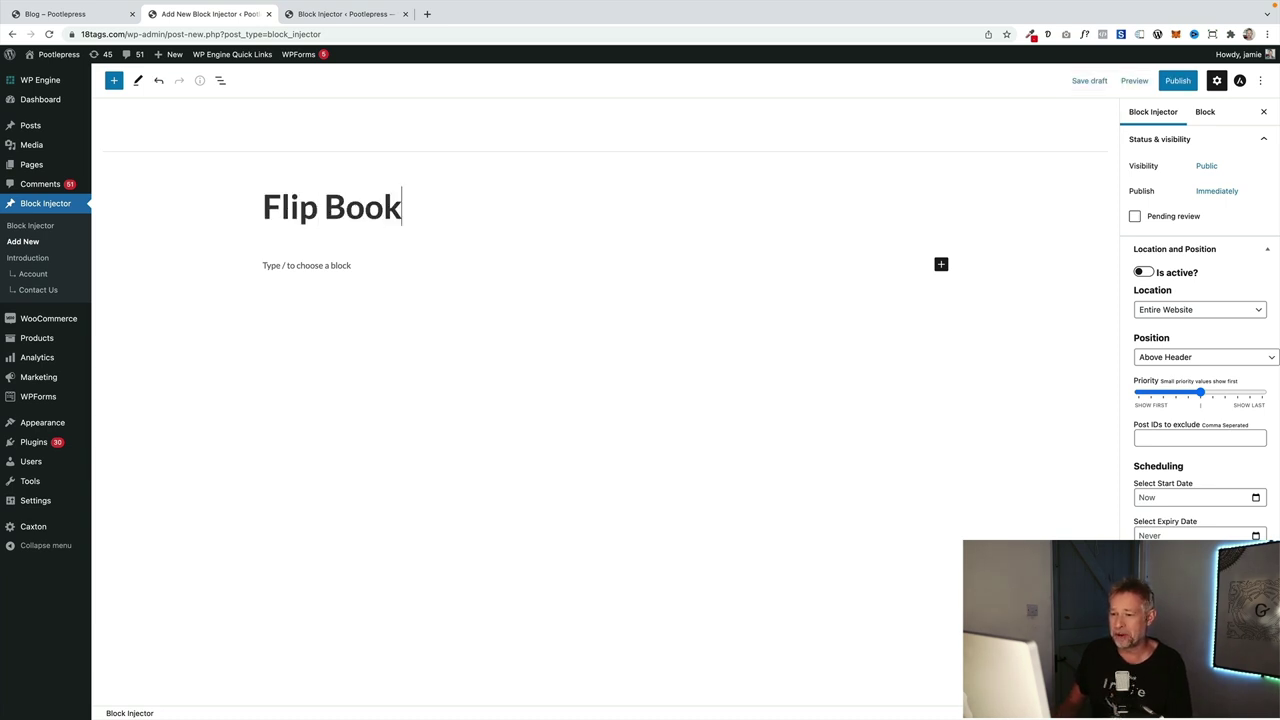
- Insert a Product Flip book block into the body of the Flip Book injector entry
click(346, 267)
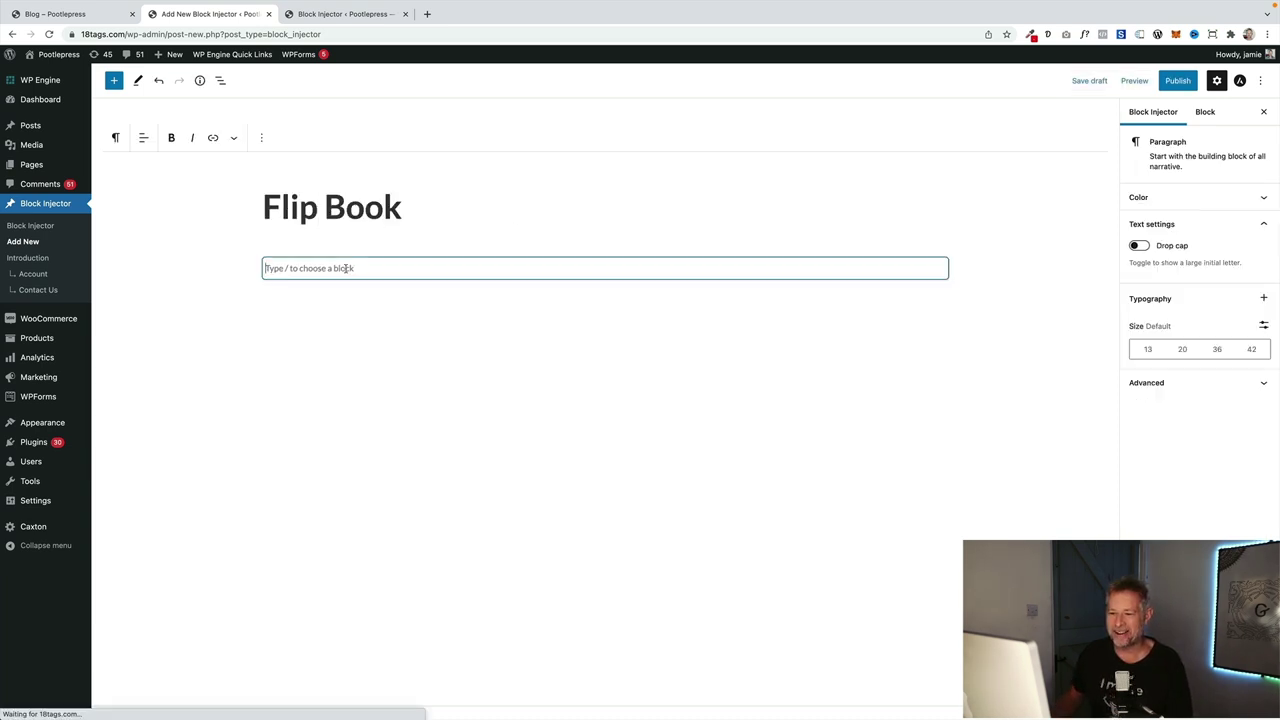
text(/flip)
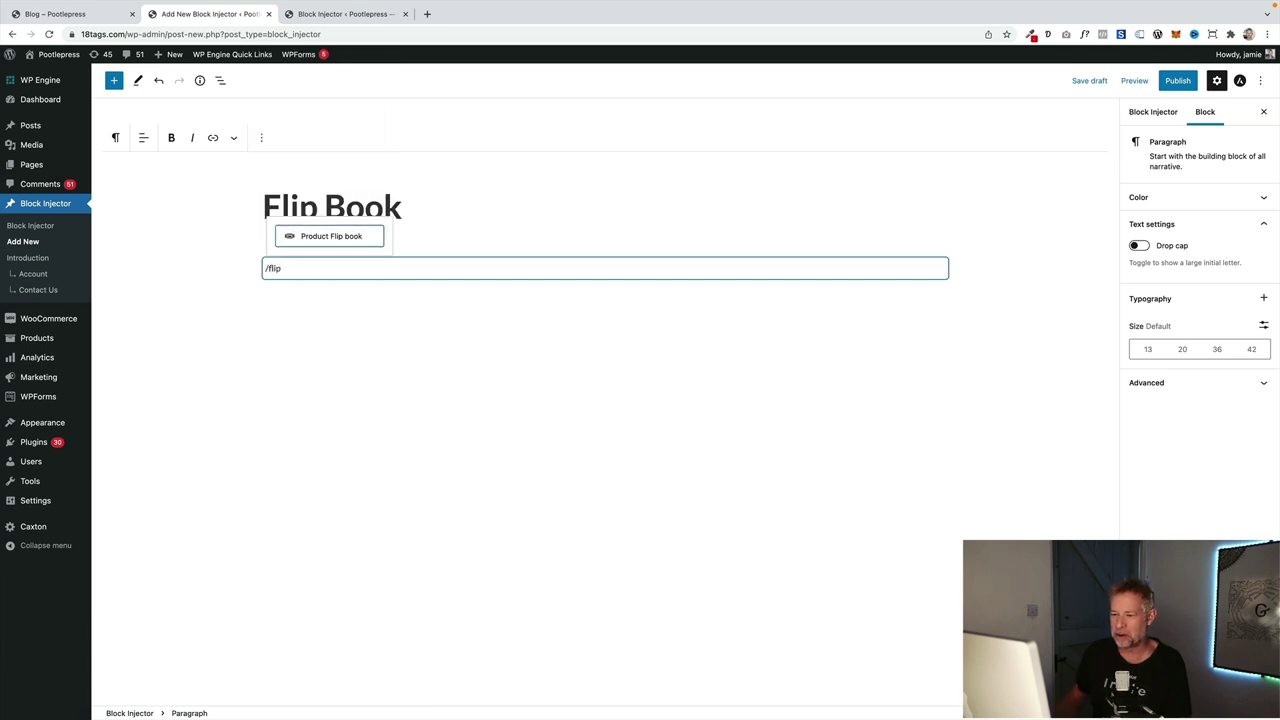
click(330, 236)
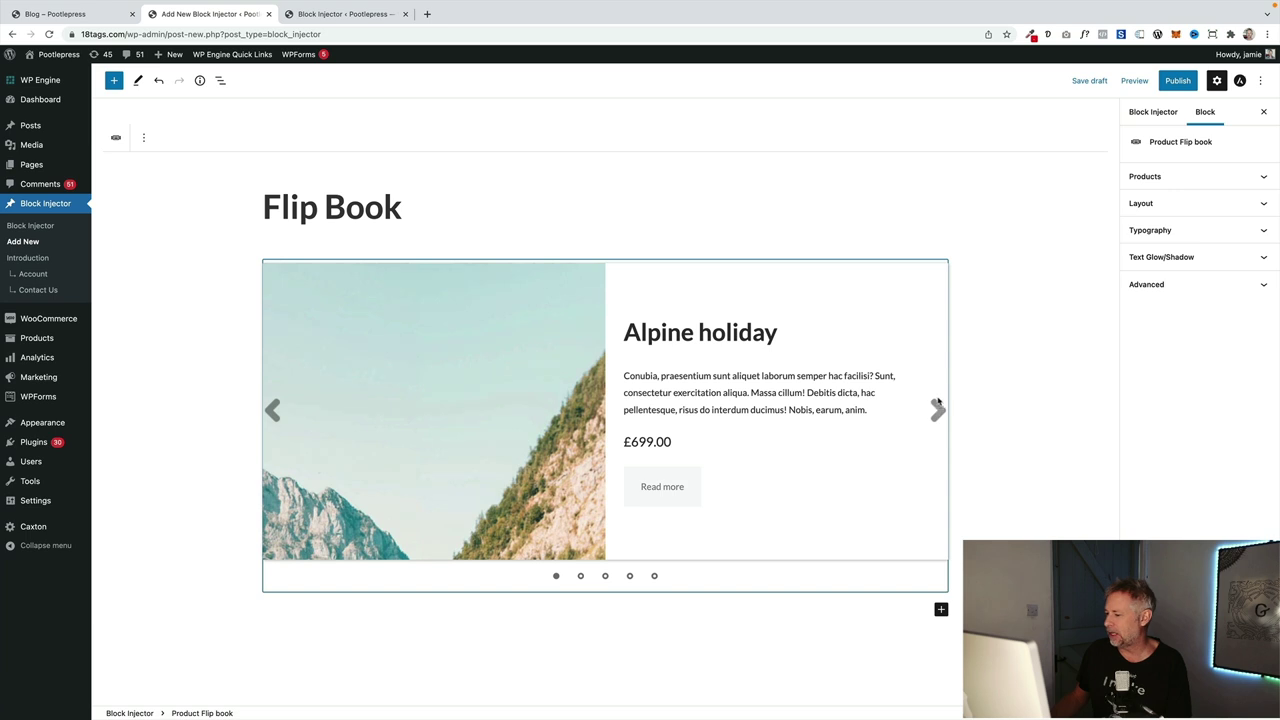
- Set the injector's location to All Posts and its position to After Blocks, after number 3, and publish it
click(1118, 247)
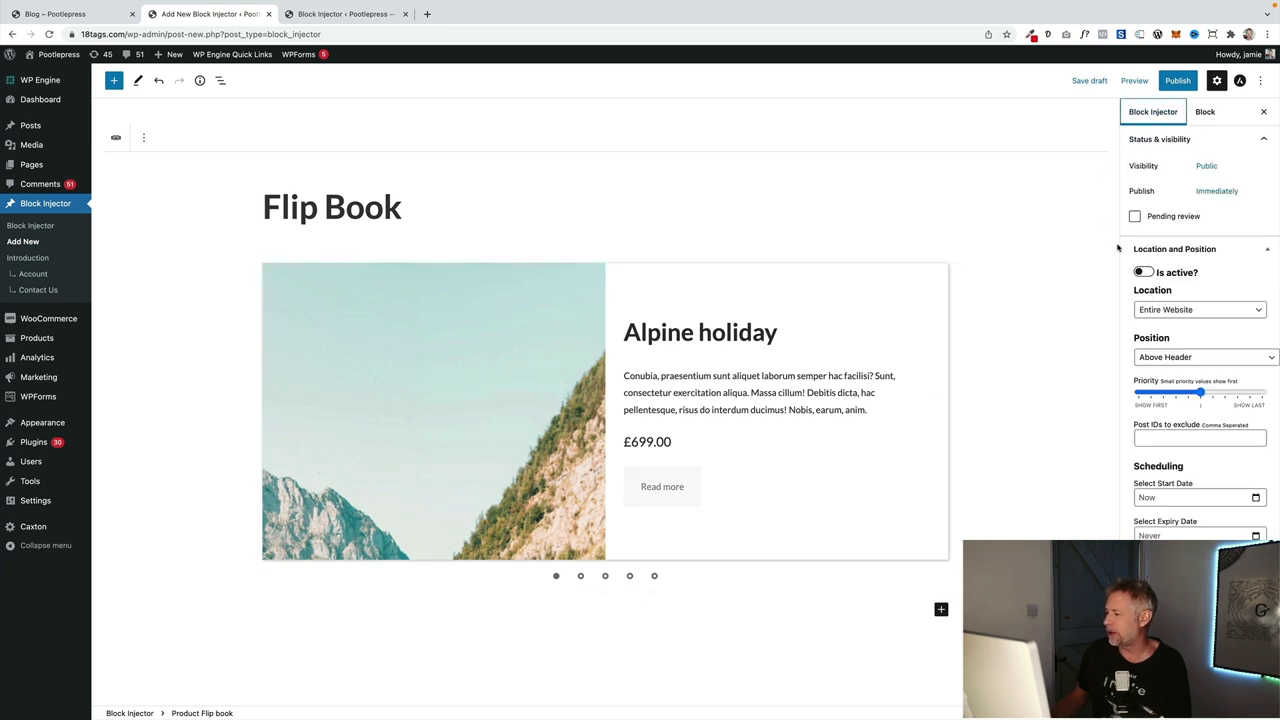
click(1181, 312)
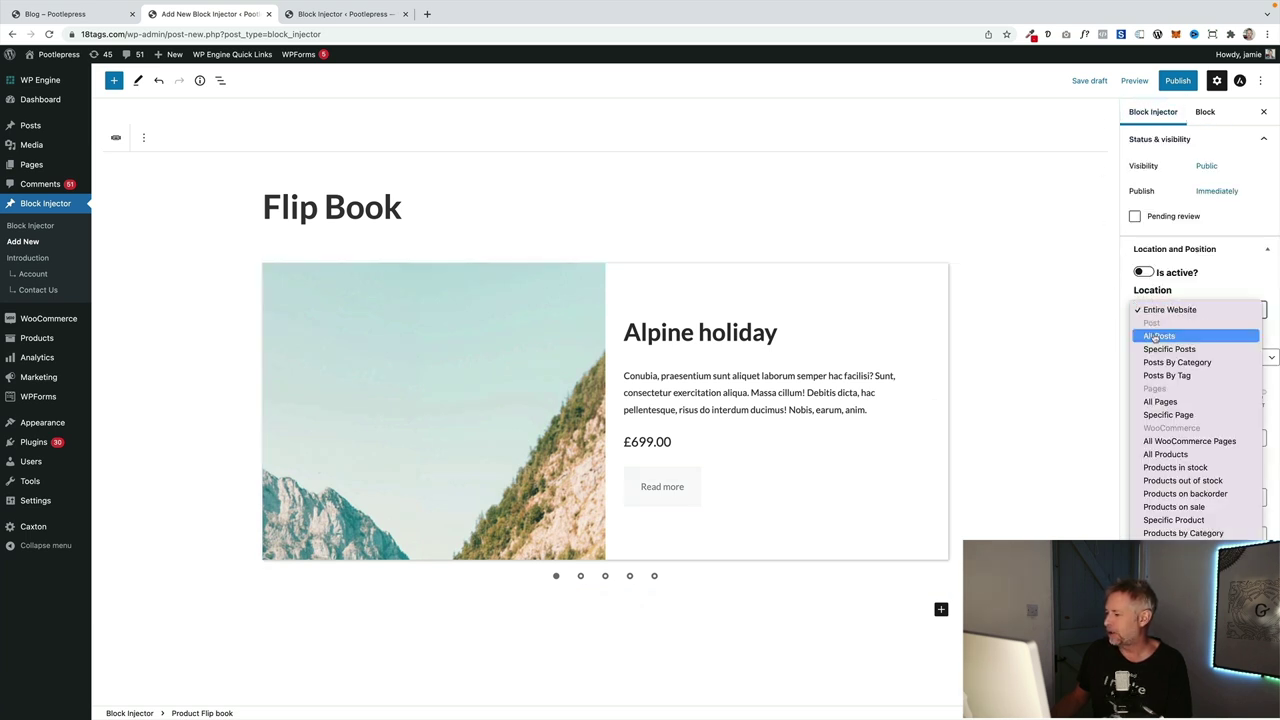
click(1156, 336)
click(1170, 357)
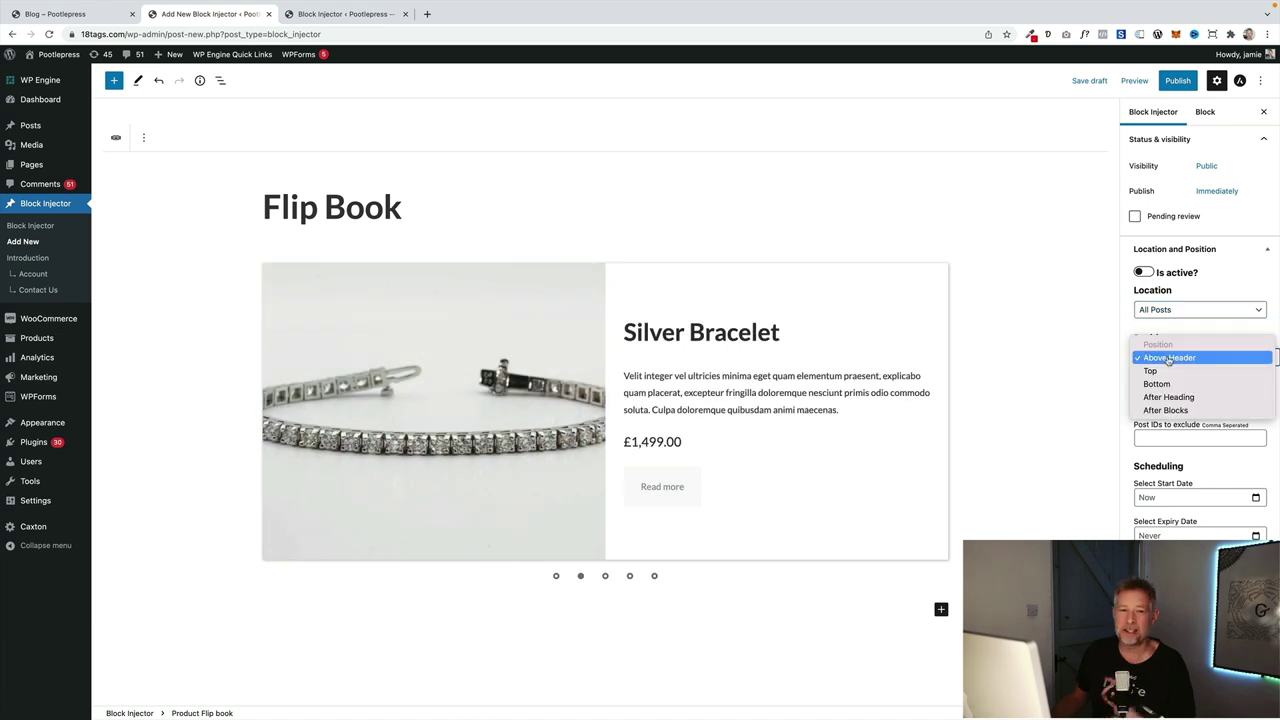
click(1167, 411)
click(1162, 396)
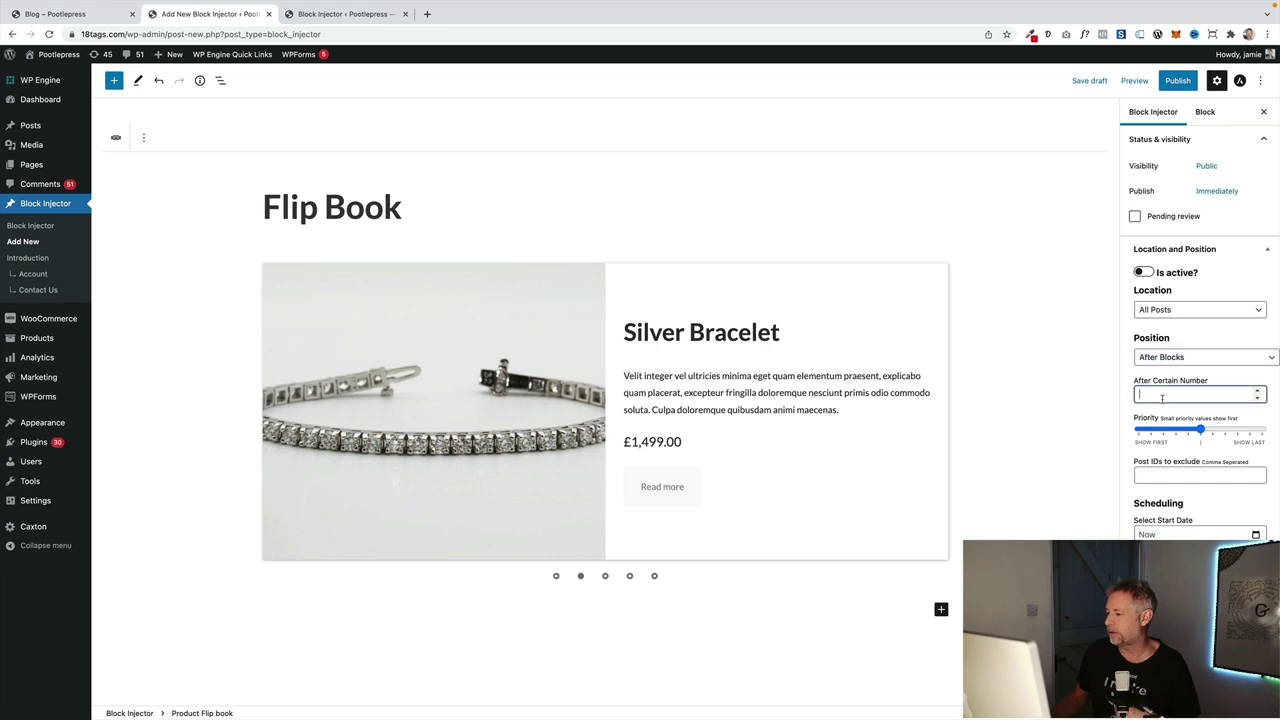
text(3)
key(Return)
key(Return)
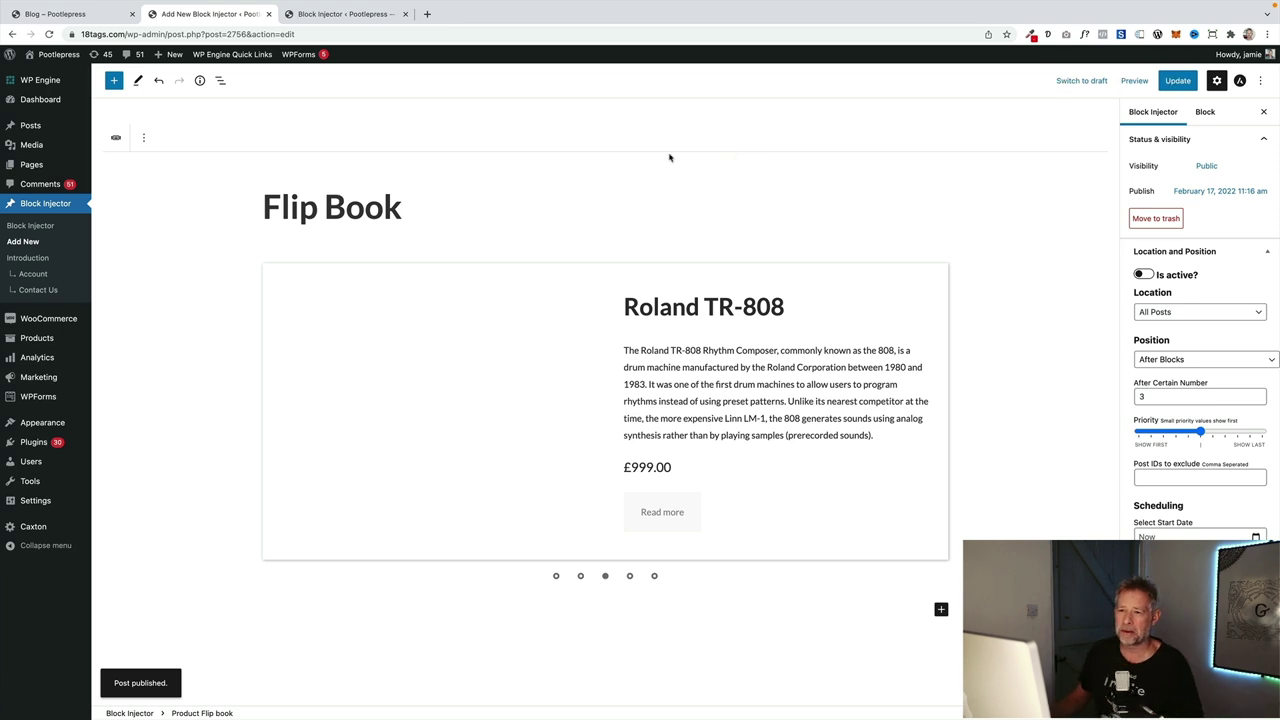
- View the "Stock just in" post from the blog and page through the products in its injected flip book
click(76, 14)
click(272, 247)
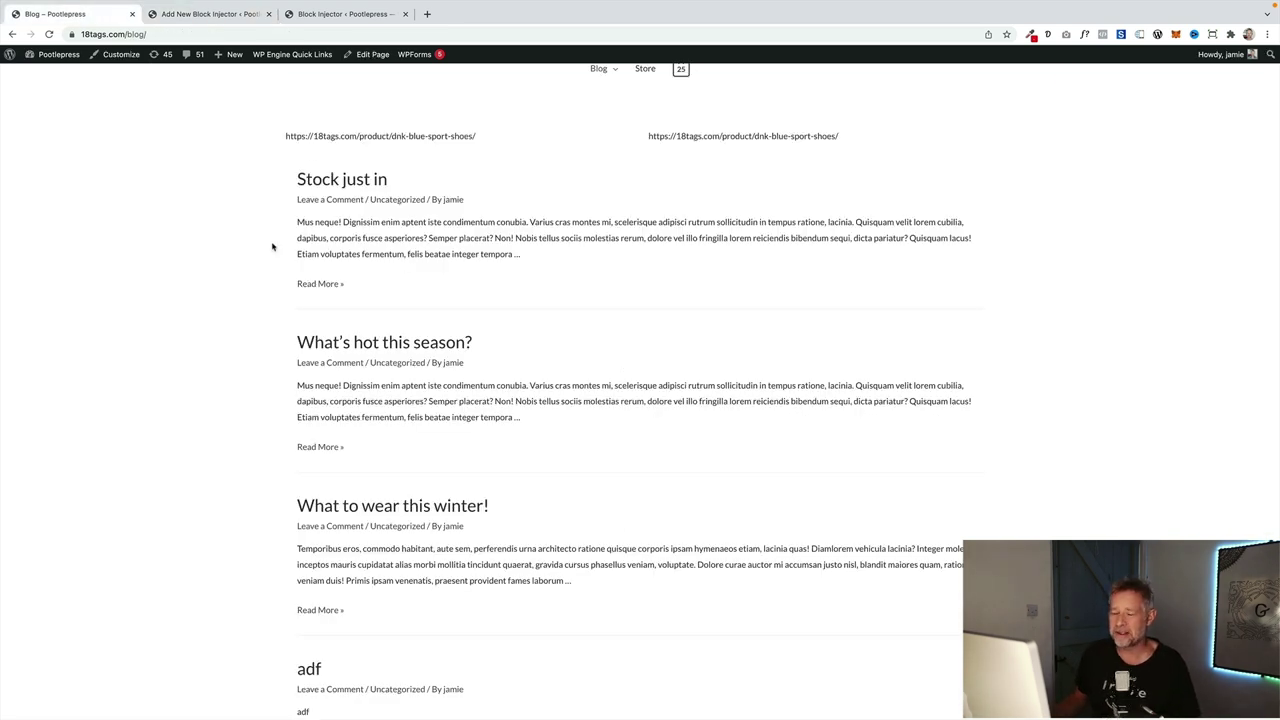
scroll(285, 245, up, 1)
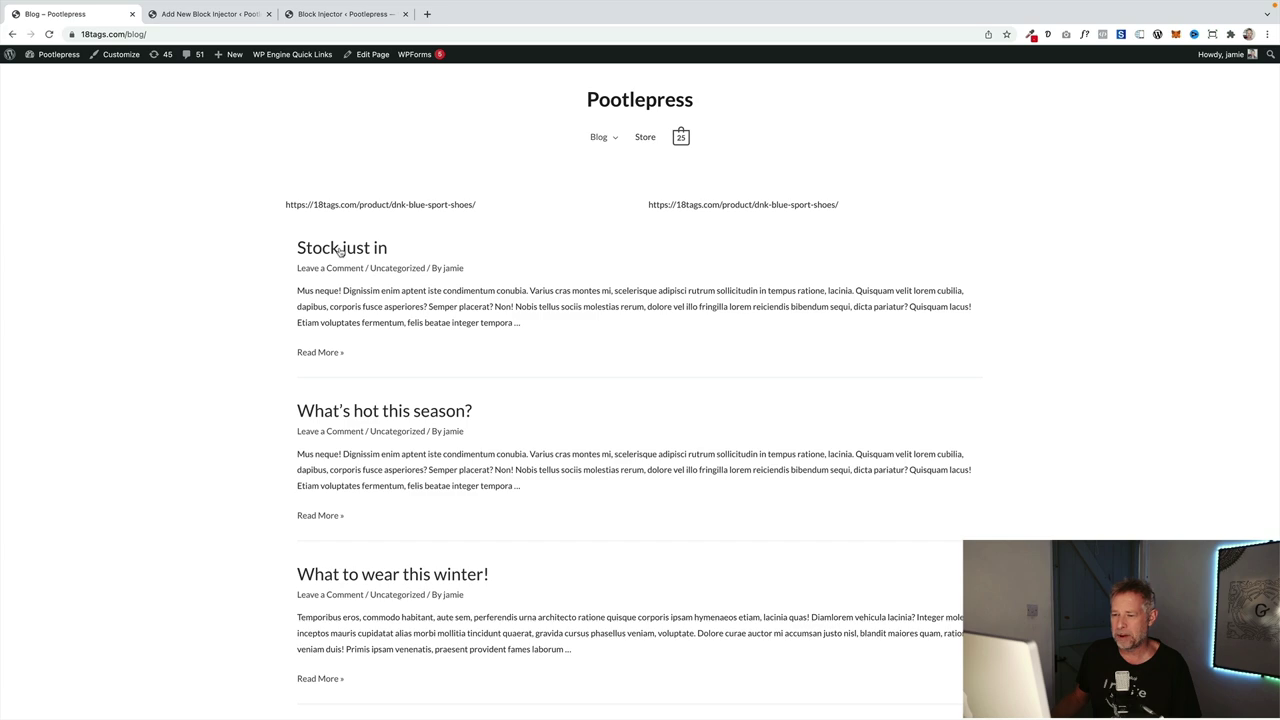
click(340, 251)
scroll(263, 331, down, 3)
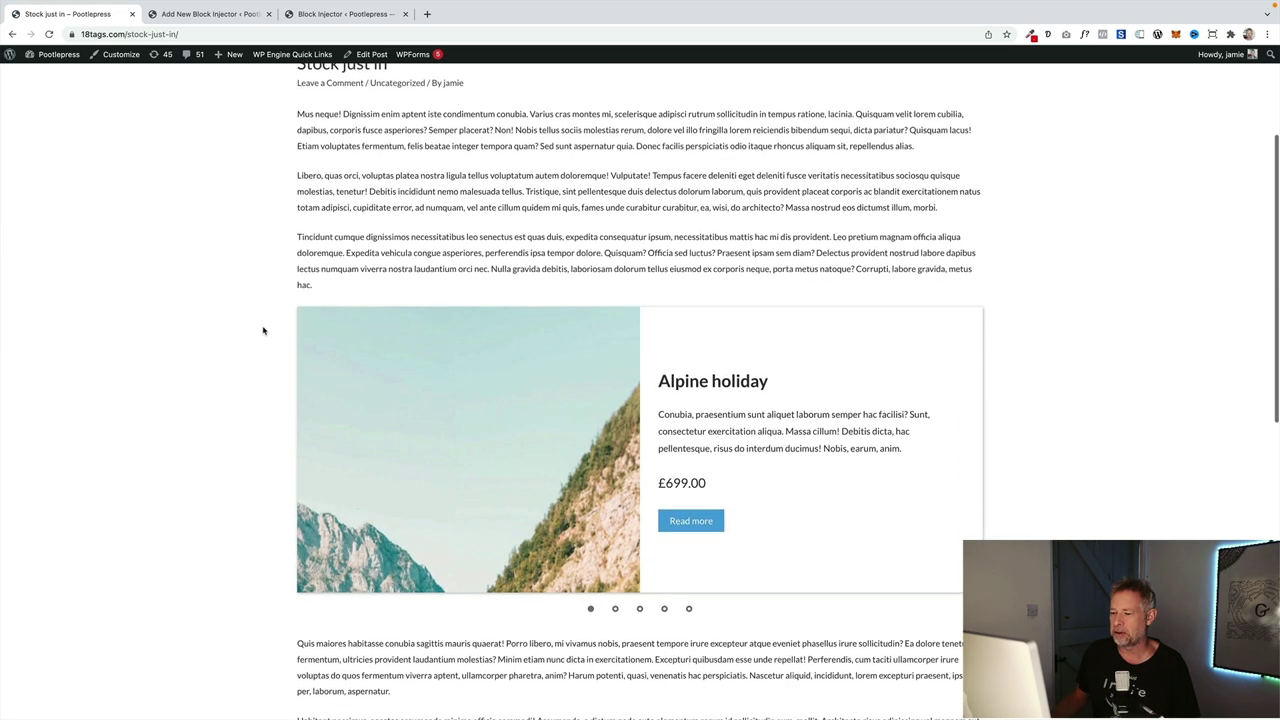
click(969, 448)
click(969, 448)
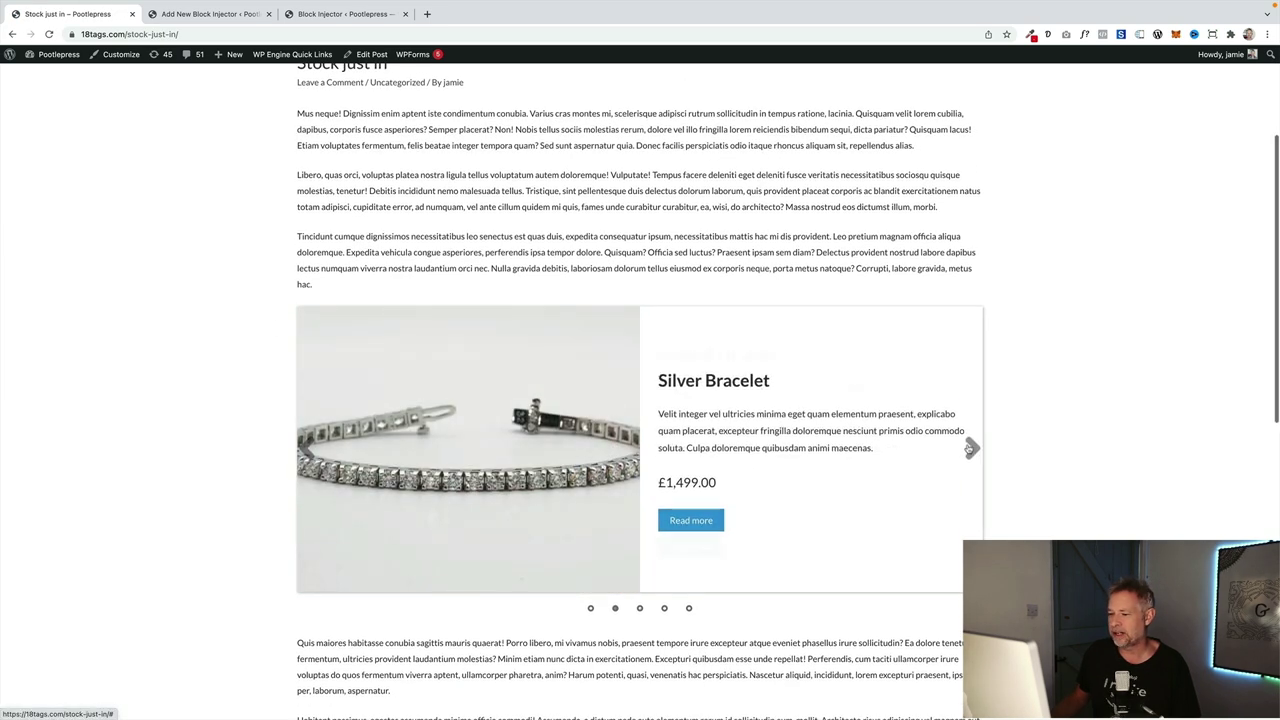
click(969, 448)
- Open the "Stock just in" post for editing and examine its content for a flip book block
scroll(130, 126, up, 3)
click(365, 55)
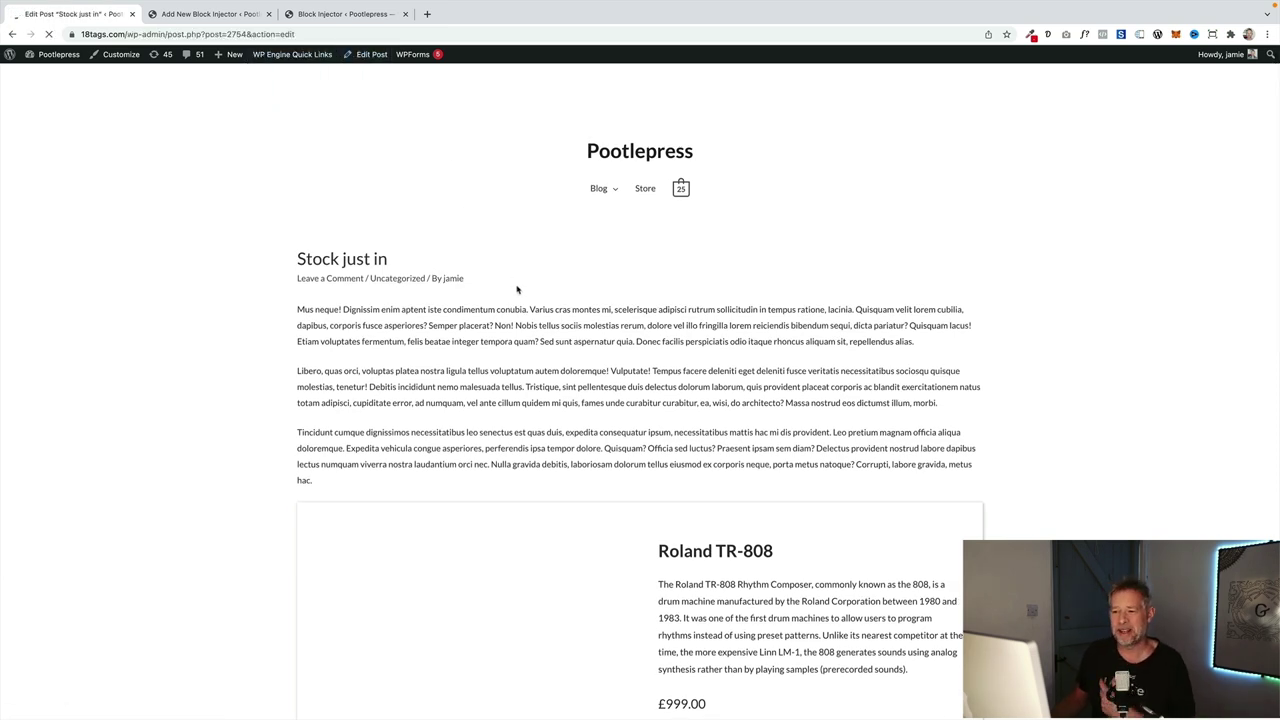
scroll(545, 297, down, 3)
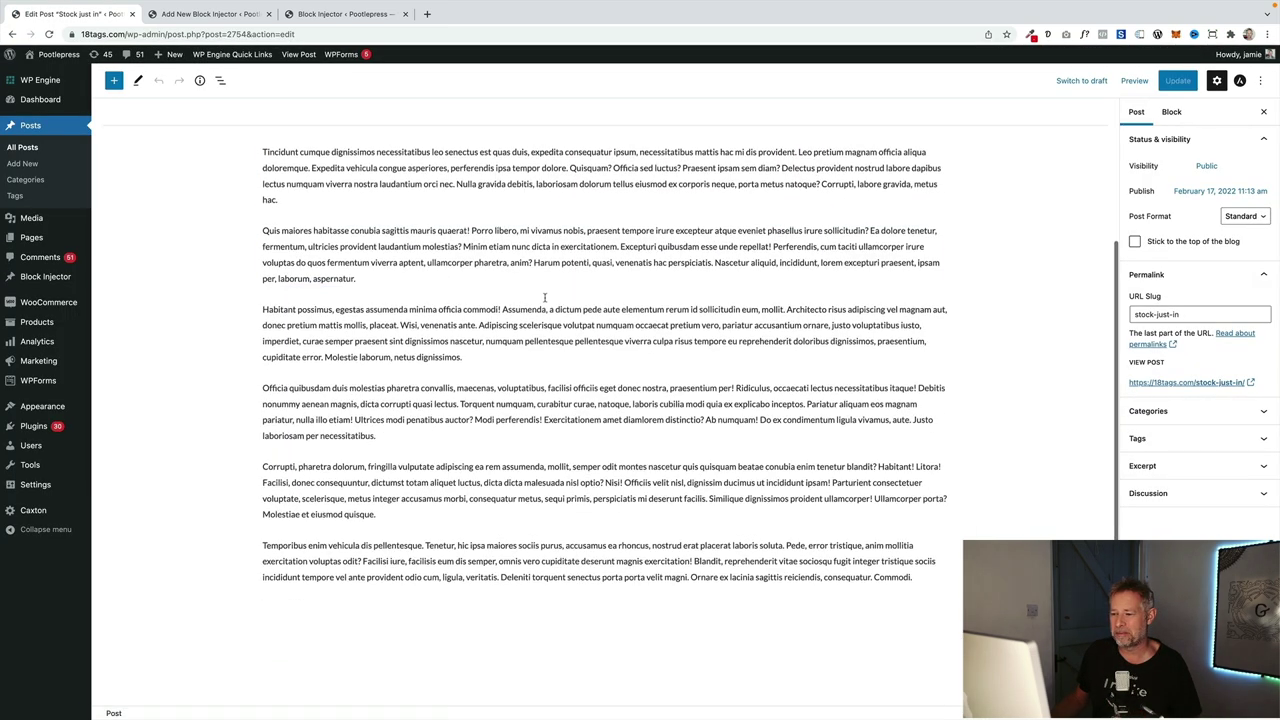
- Return to the site's blog and view the injected flip book in the "What's hot this season?" post
click(41, 74)
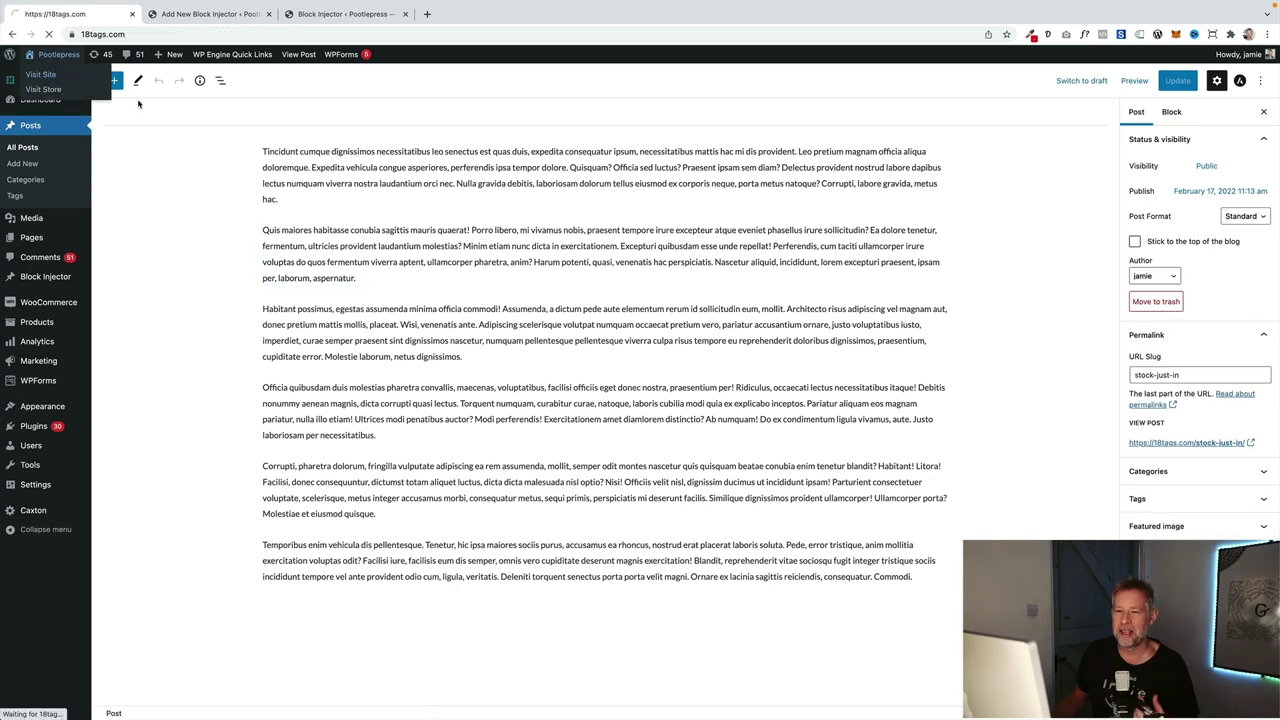
click(597, 200)
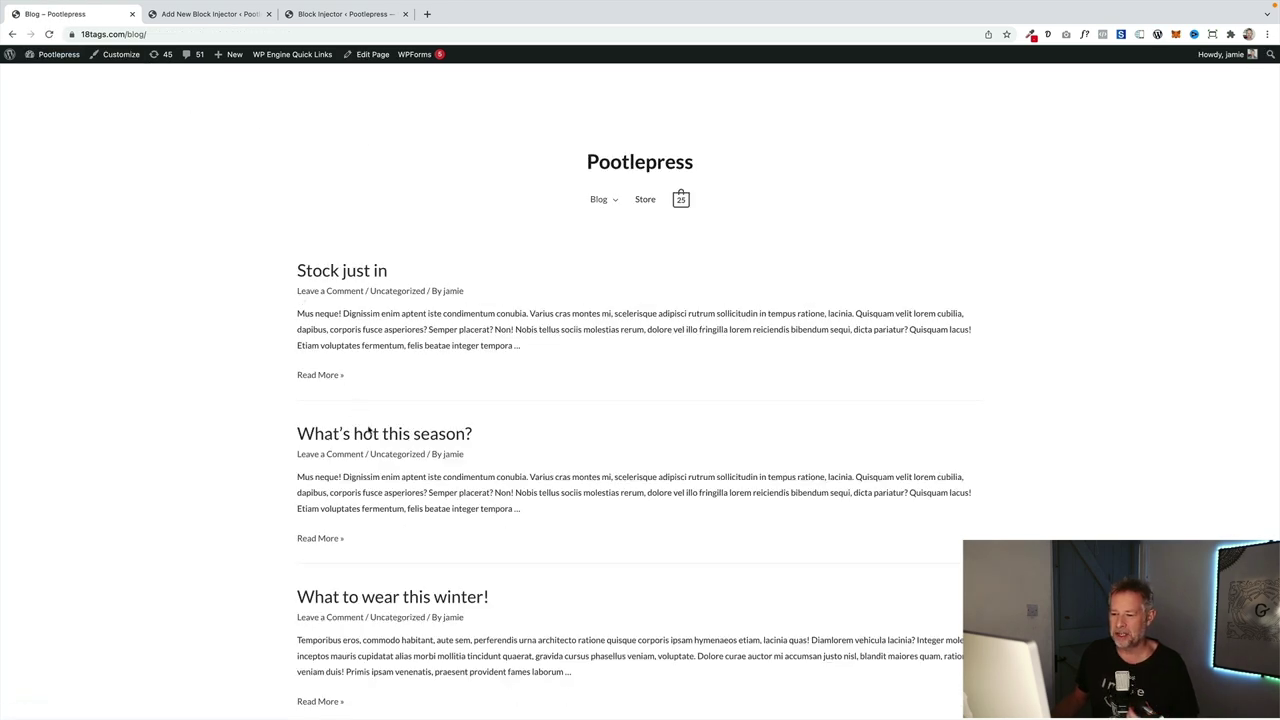
click(370, 434)
scroll(381, 428, down, 2)
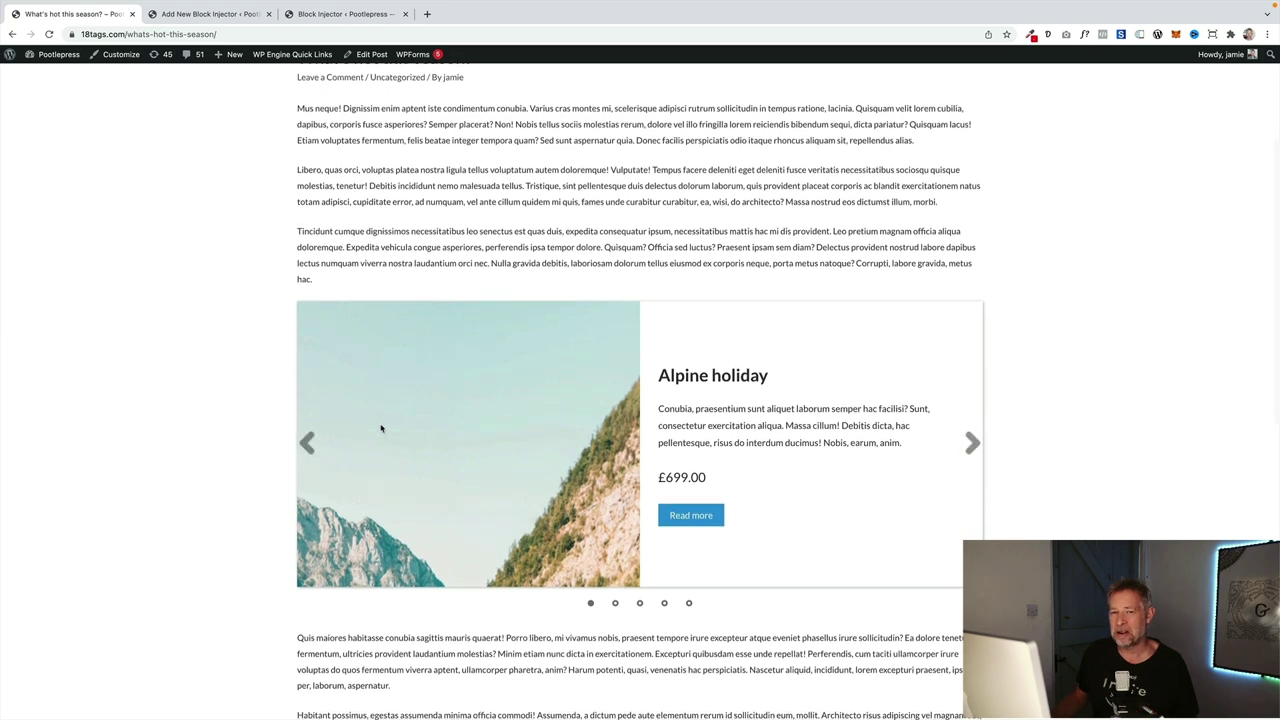
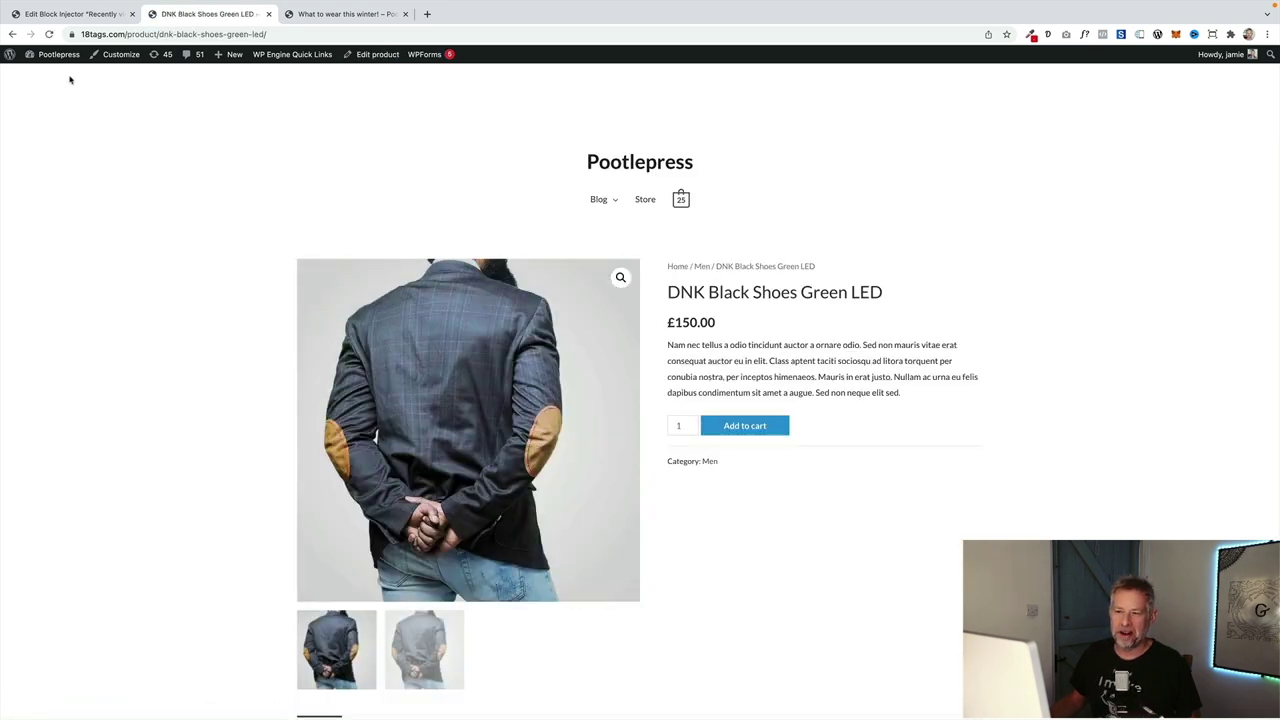
- Go back from the product to the store listing, reload the winter post and examine its "Hot off the press!" products
click(12, 34)
click(340, 14)
click(312, 34)
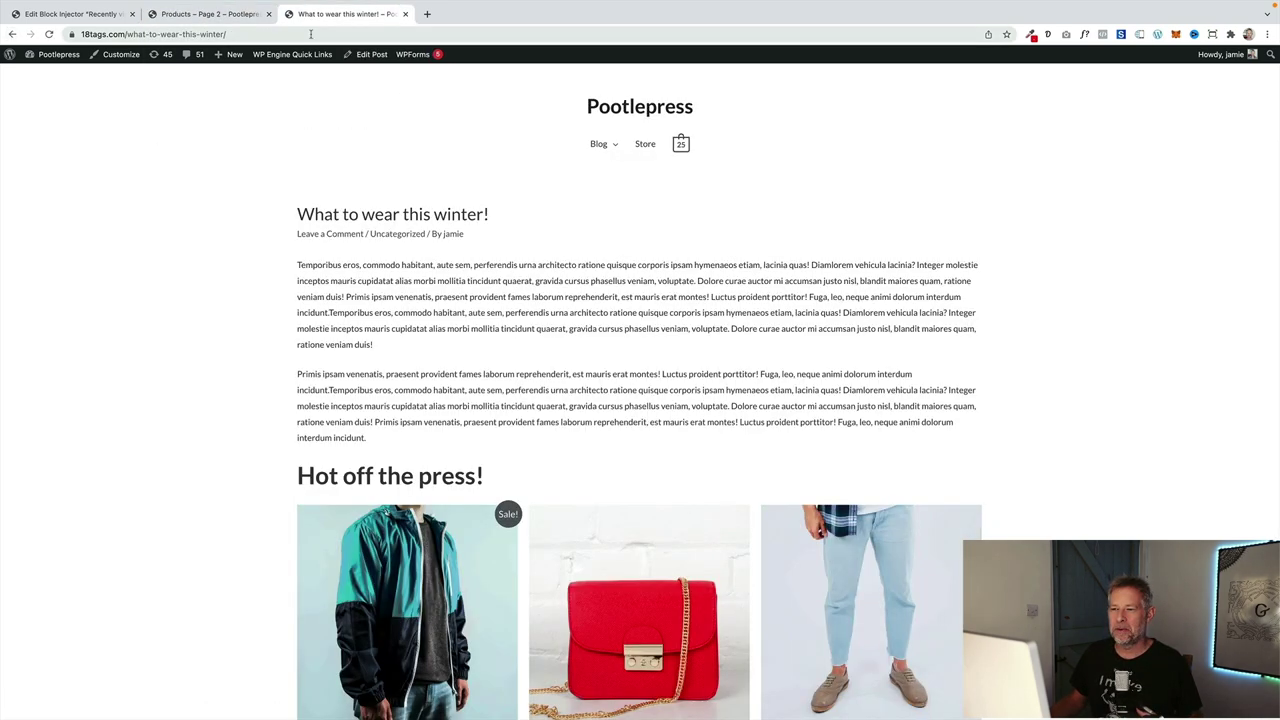
key(Return)
scroll(438, 378, down, 3)
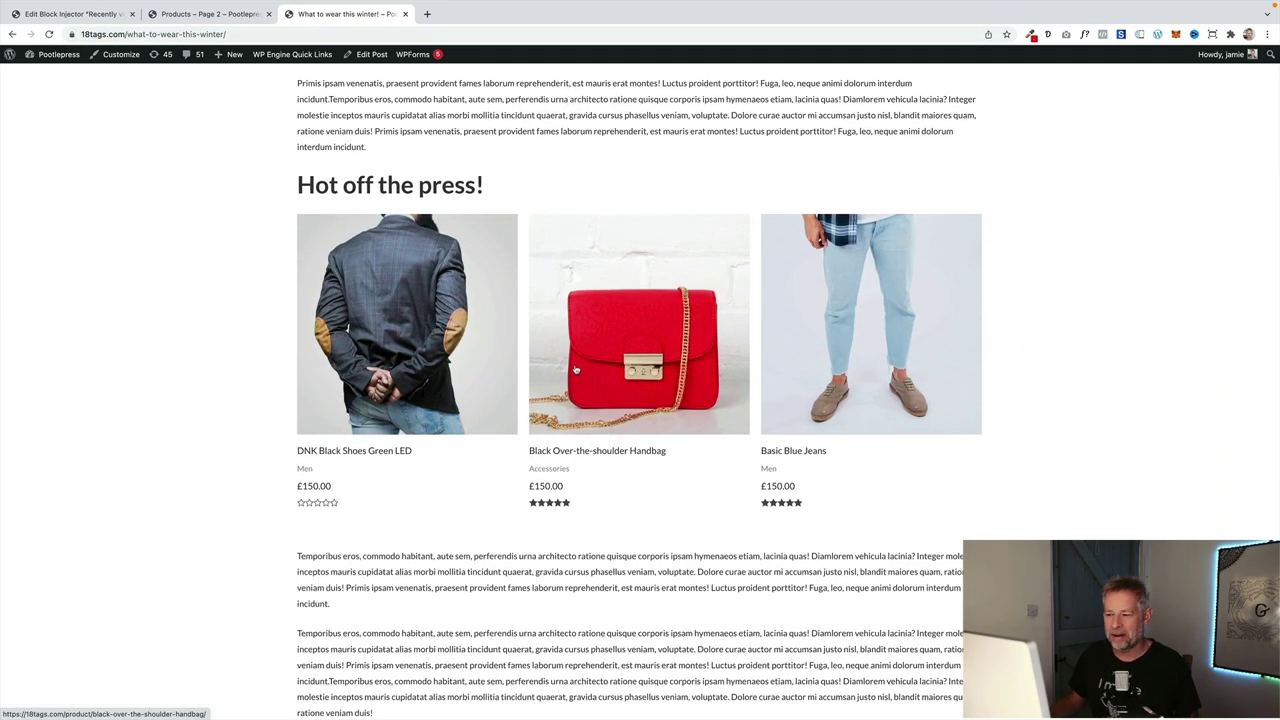
scroll(575, 370, up, 1)
scroll(447, 308, up, 1)
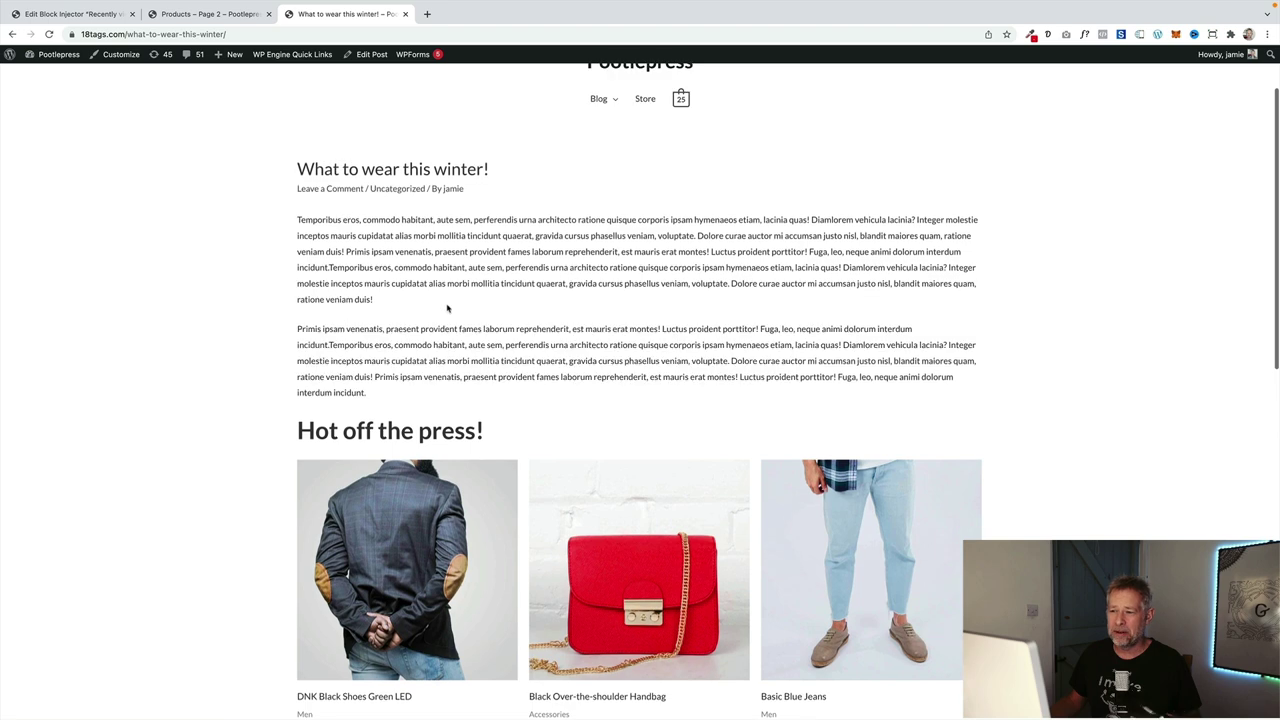
- Open the "What's hot this season?" post from the blog and examine its "Hot off the press!" product section
scroll(447, 308, up, 2)
click(598, 196)
scroll(474, 356, down, 2)
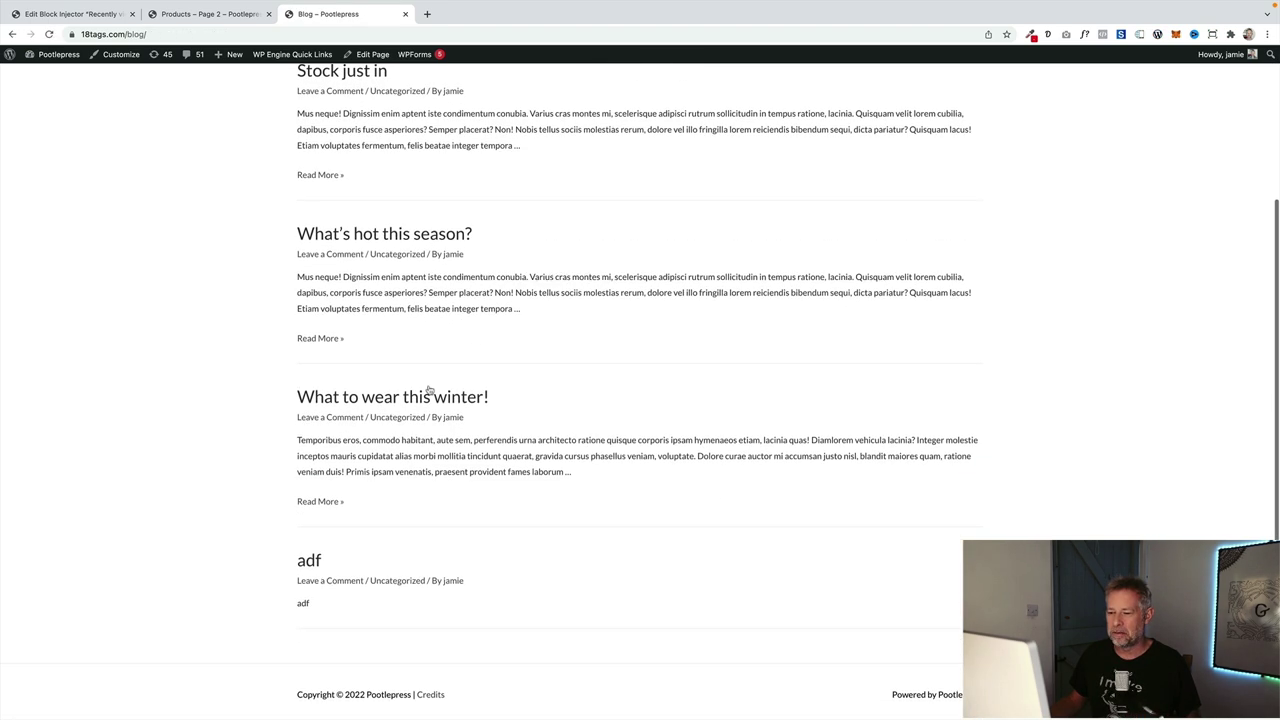
click(428, 238)
scroll(277, 297, down, 2)
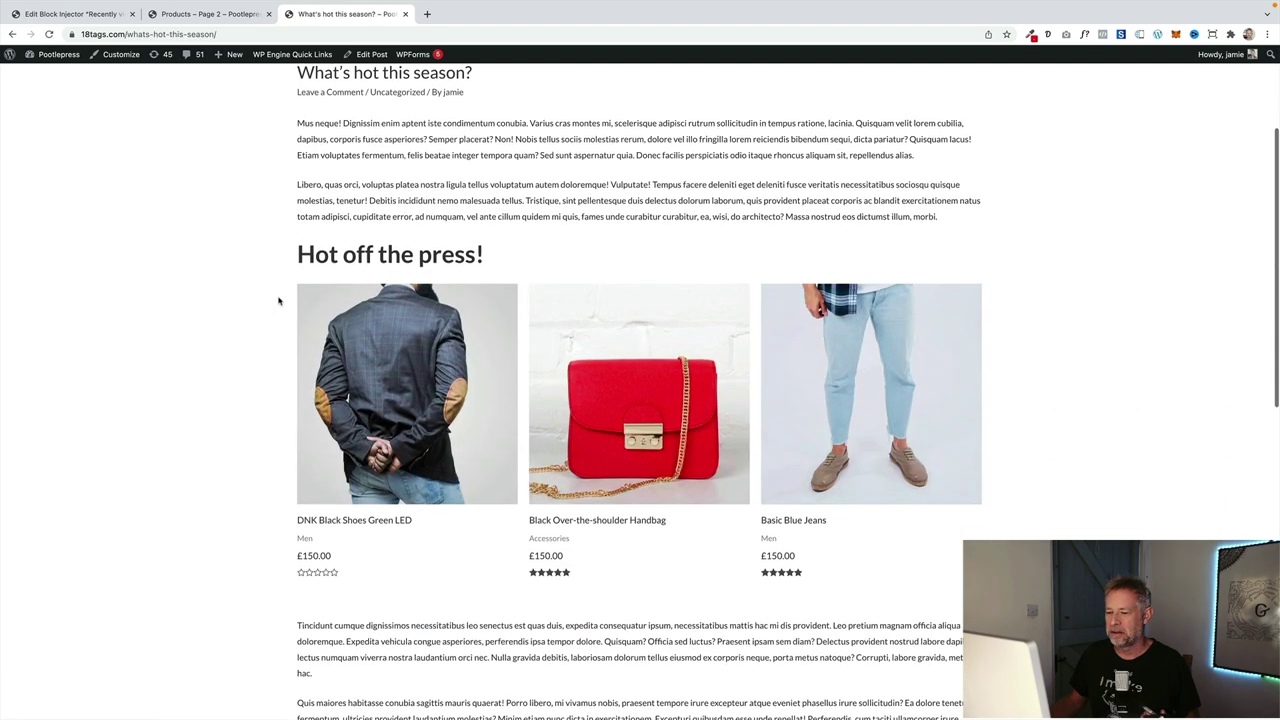
scroll(430, 400, up, 2)
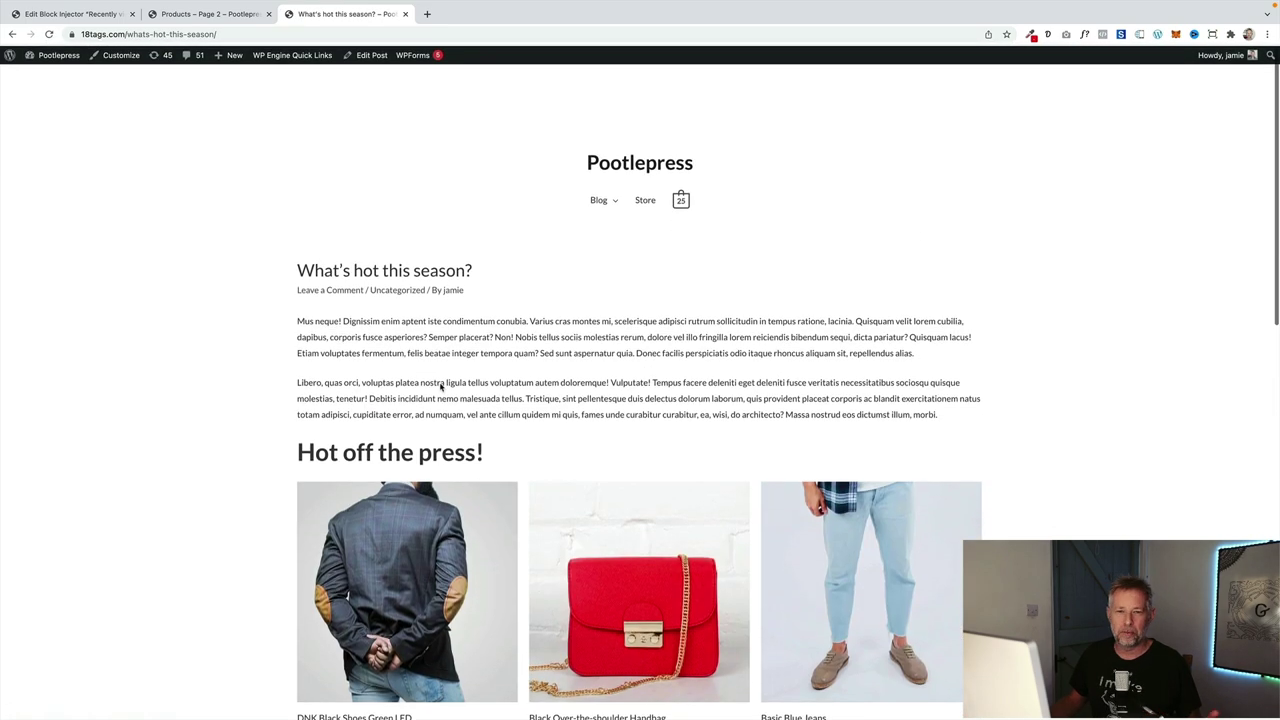
- View the DNK Gray Shoes product in the store, then reload the "What's hot this season?" post and check its product section
click(195, 14)
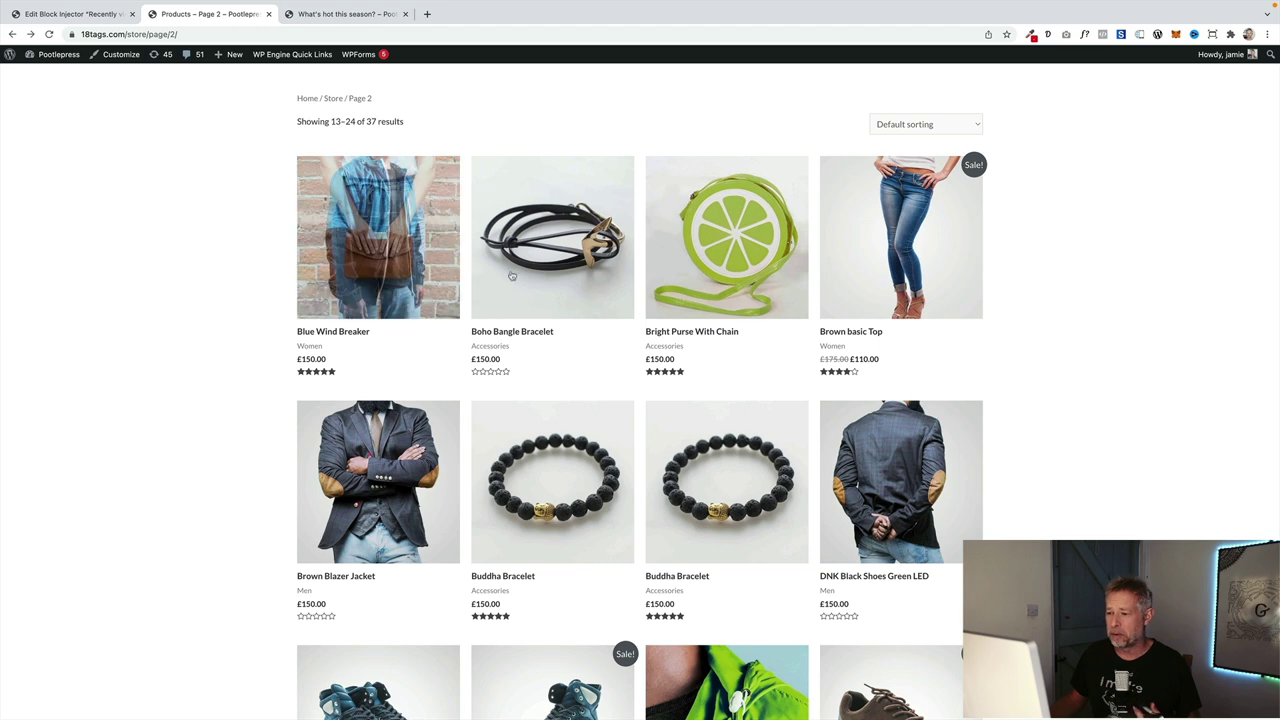
scroll(740, 413, down, 2)
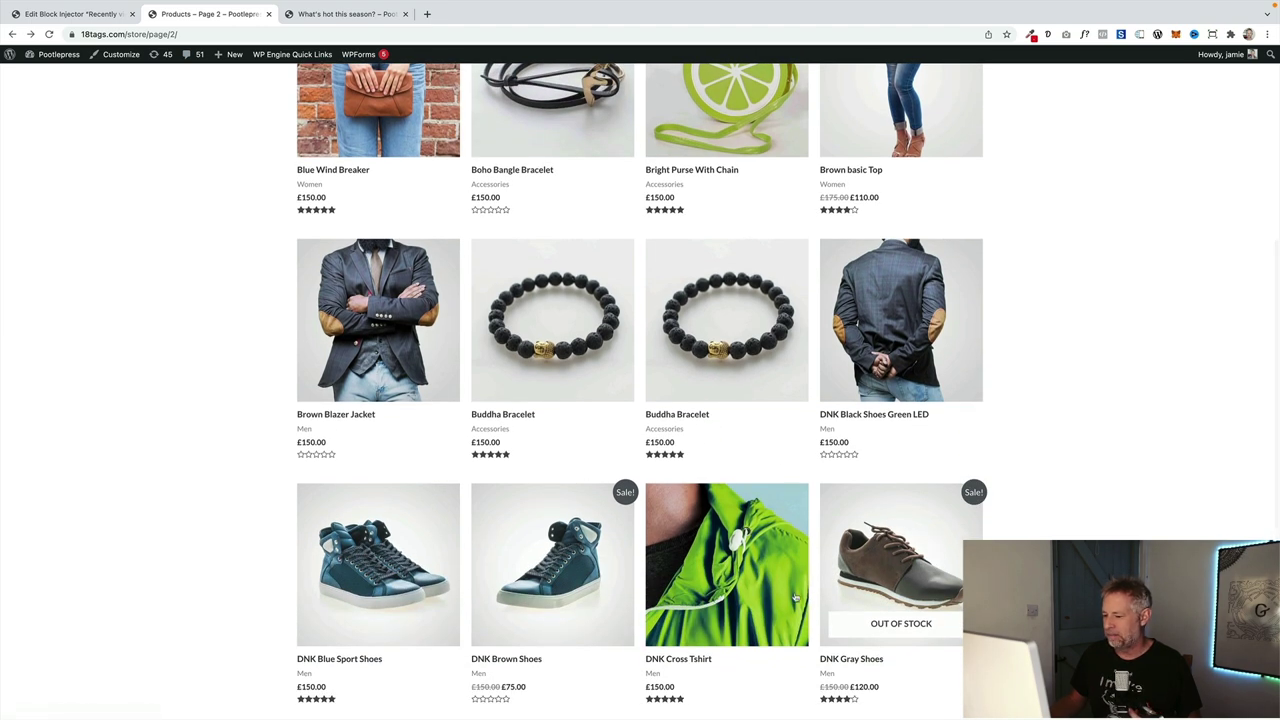
click(572, 176)
click(340, 14)
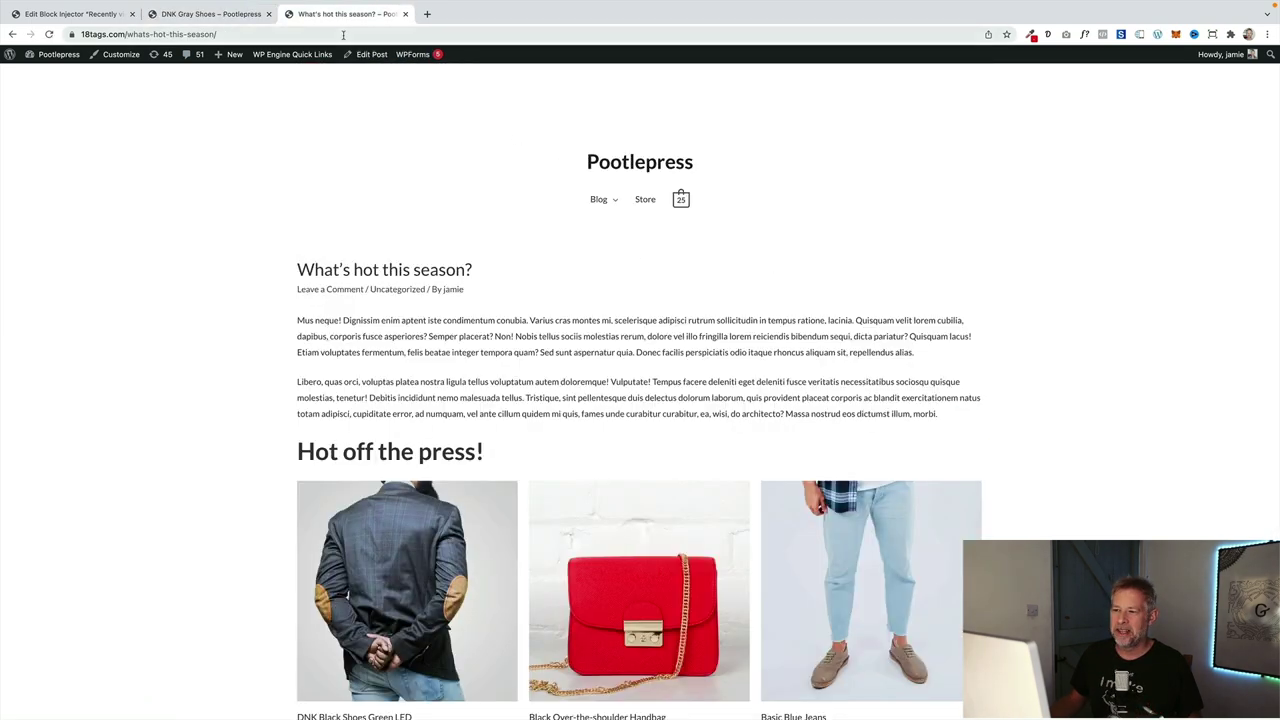
key(super+r)
scroll(365, 398, down, 3)
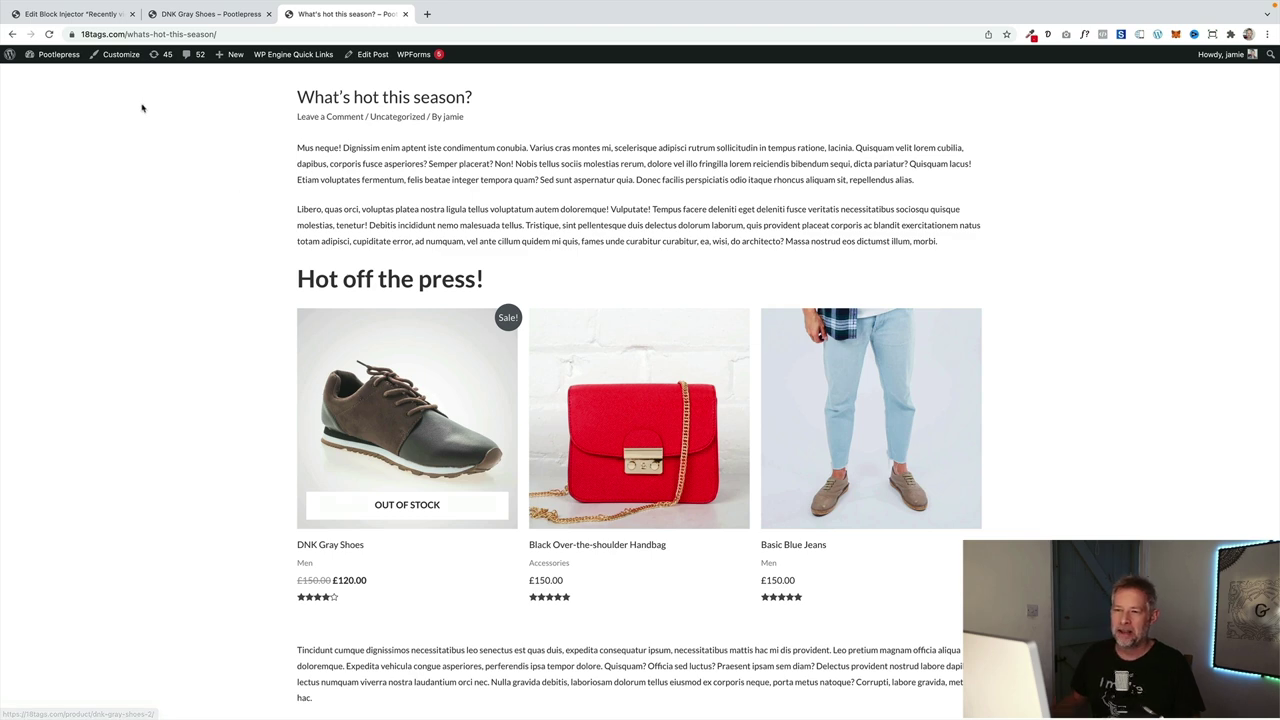
- Open the product settings of the Product Normal Grid block in the "Recently viewed" injector entry
click(99, 19)
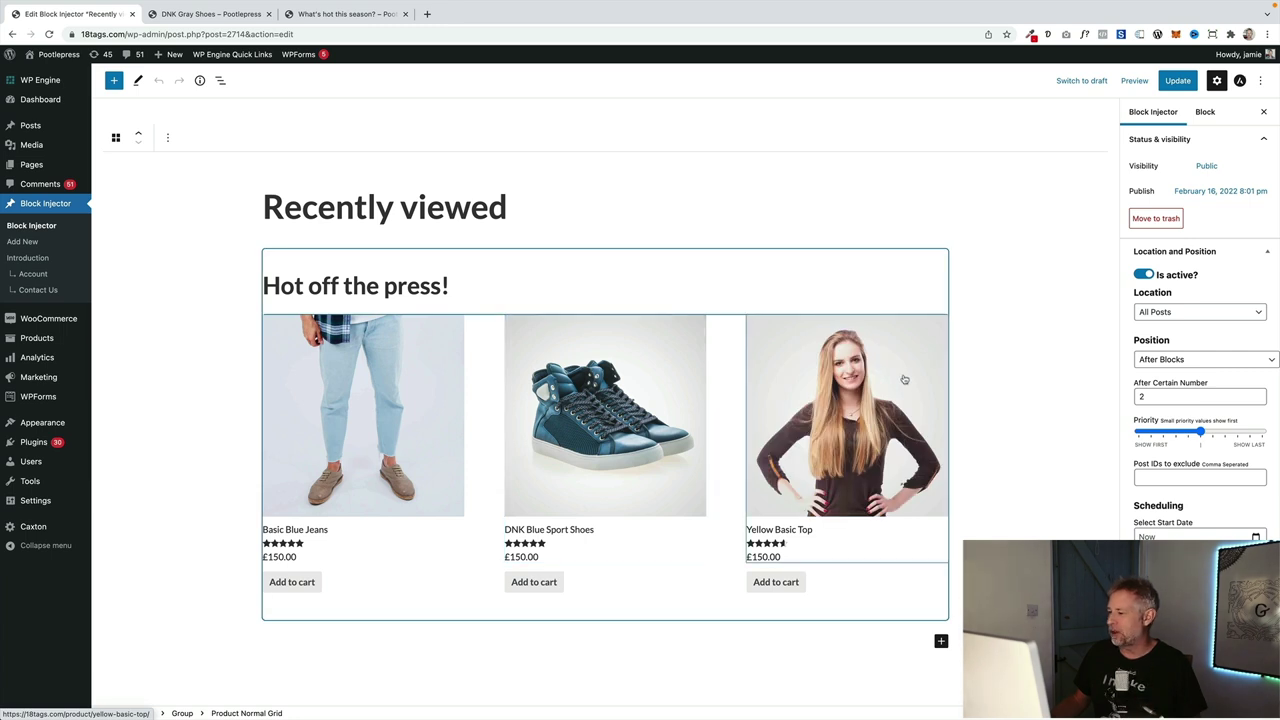
click(1205, 111)
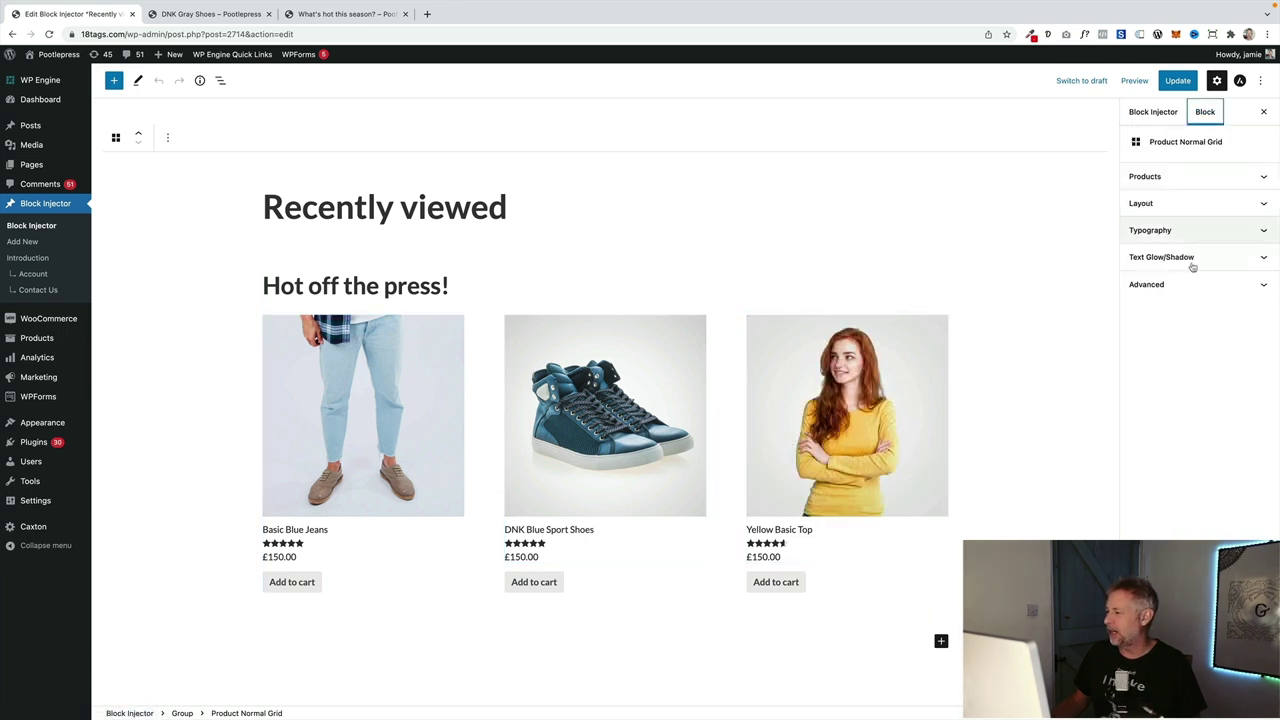
click(1160, 176)
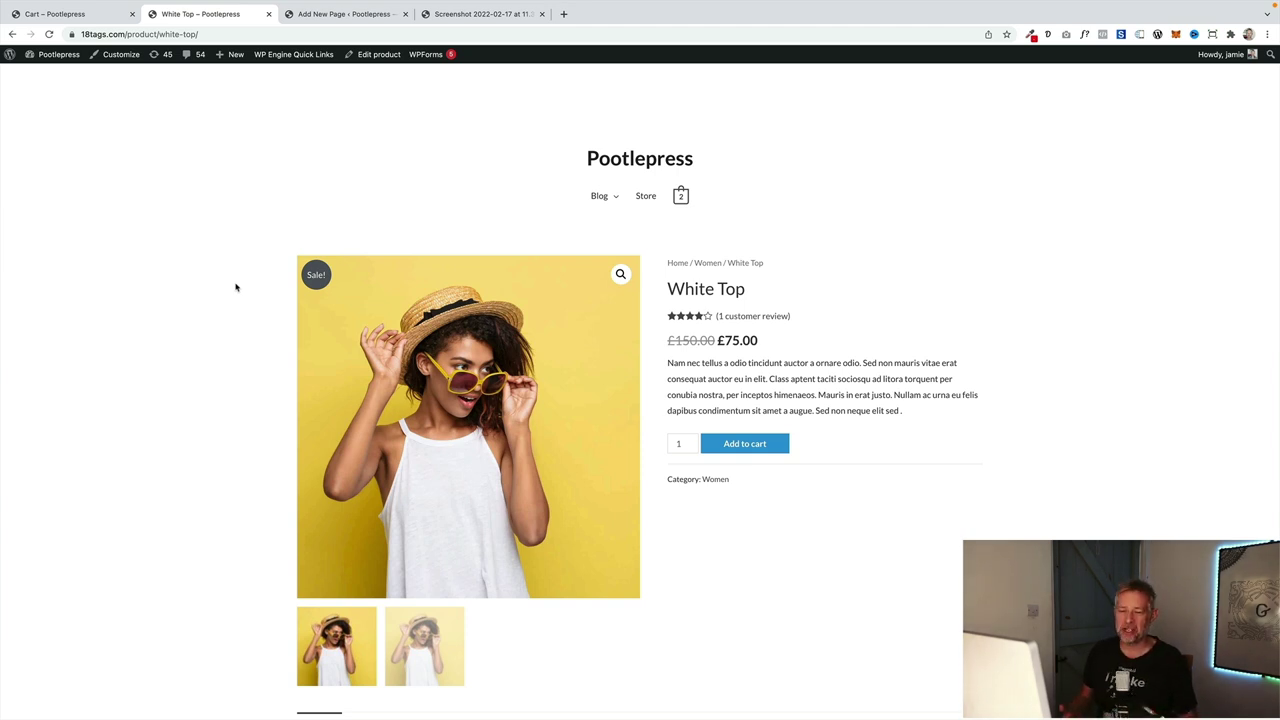
- Review the draft outline for a popular-products landing page, and create a new blank page
click(340, 14)
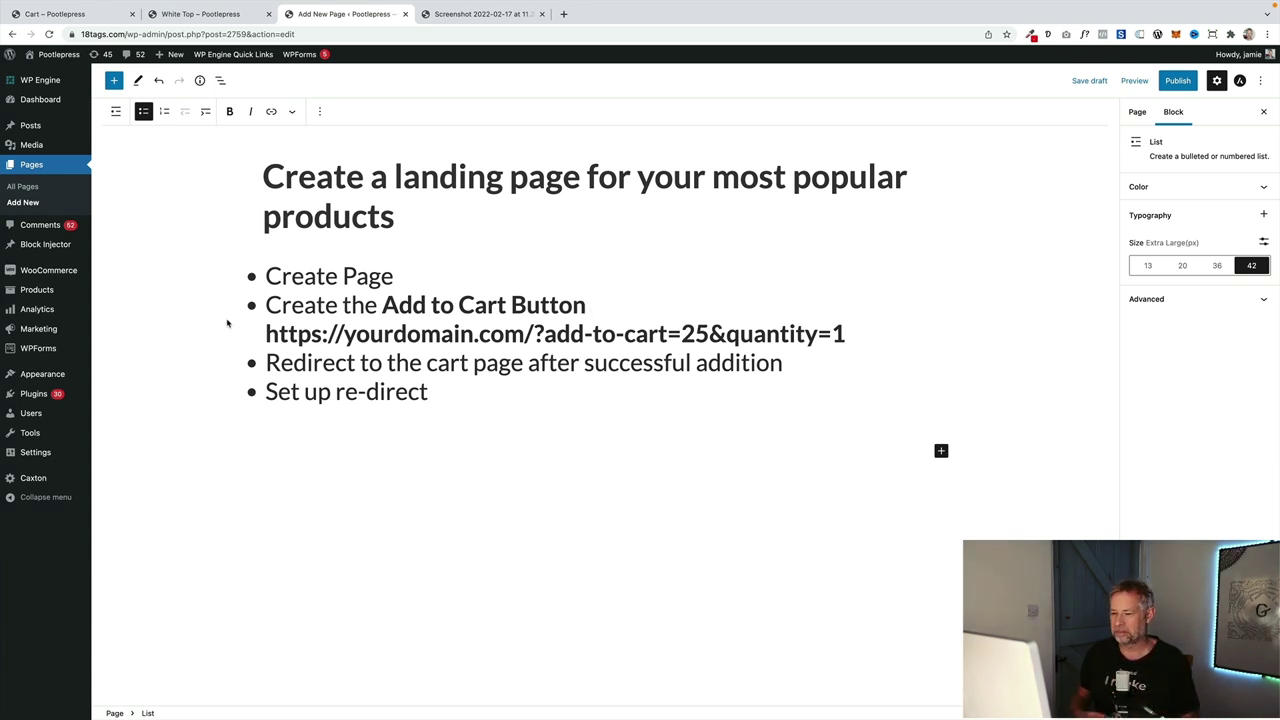
click(395, 364)
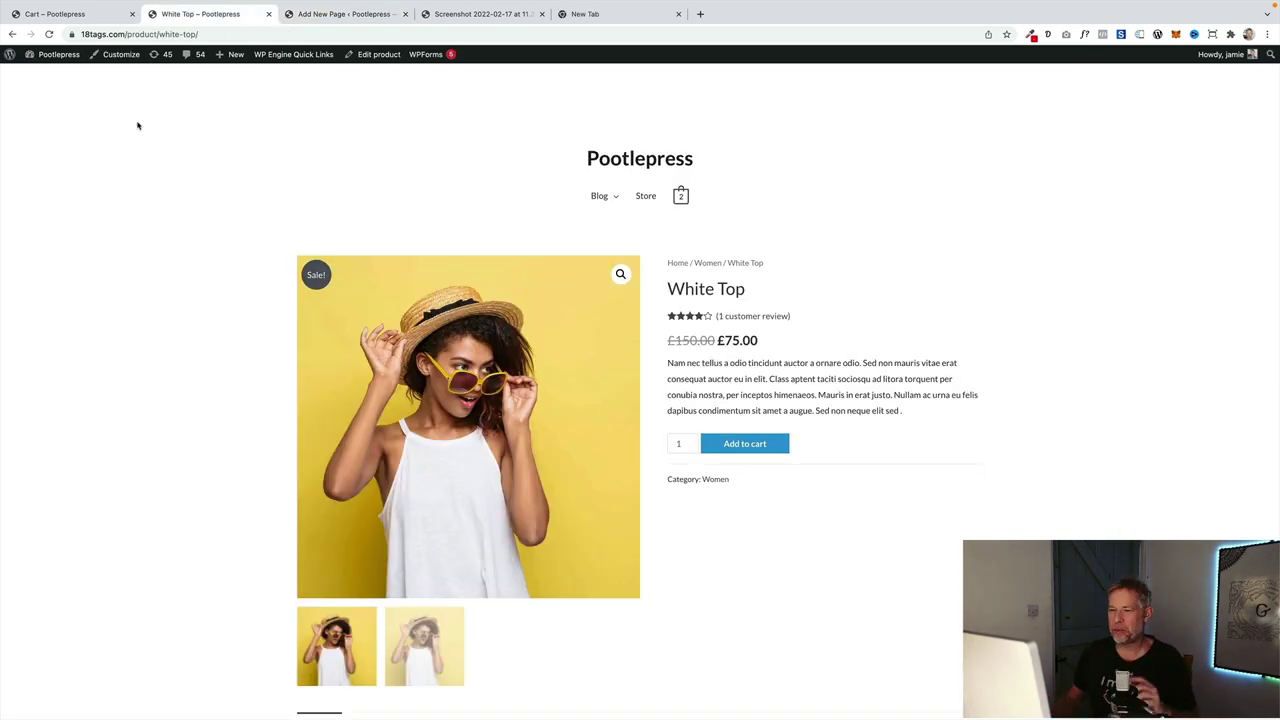
mouse_move(218, 71)
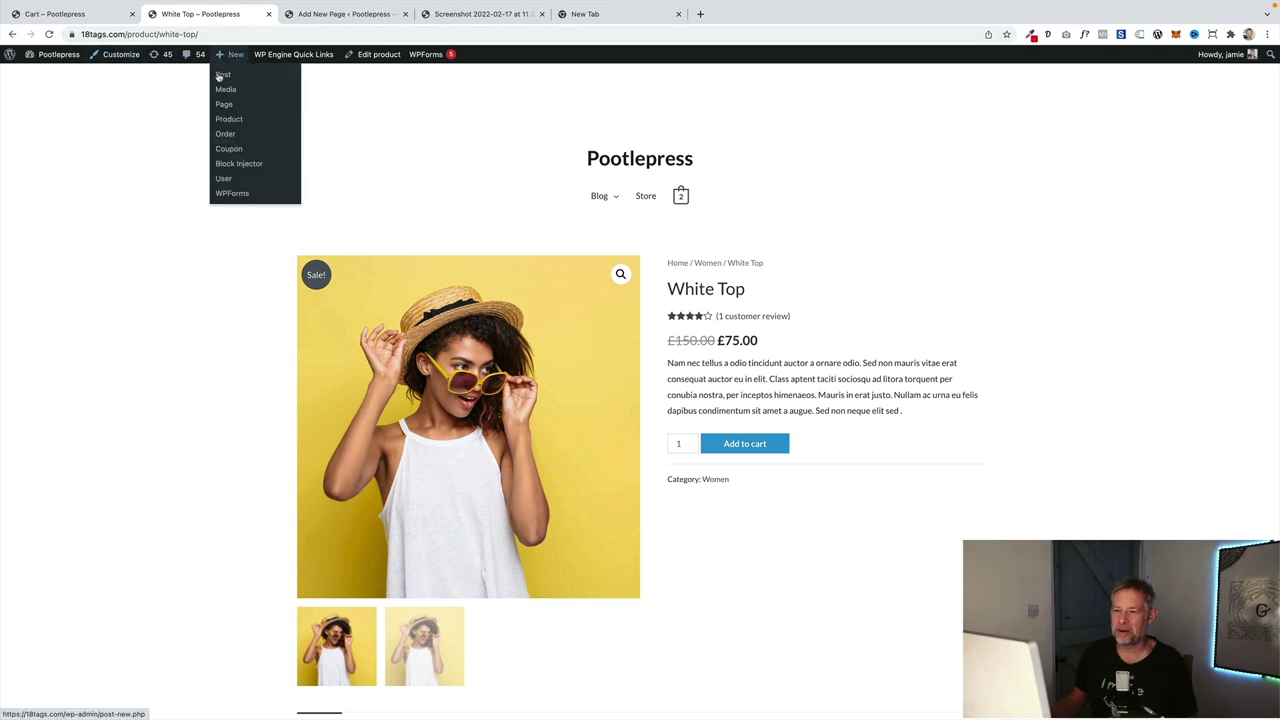
click(236, 107)
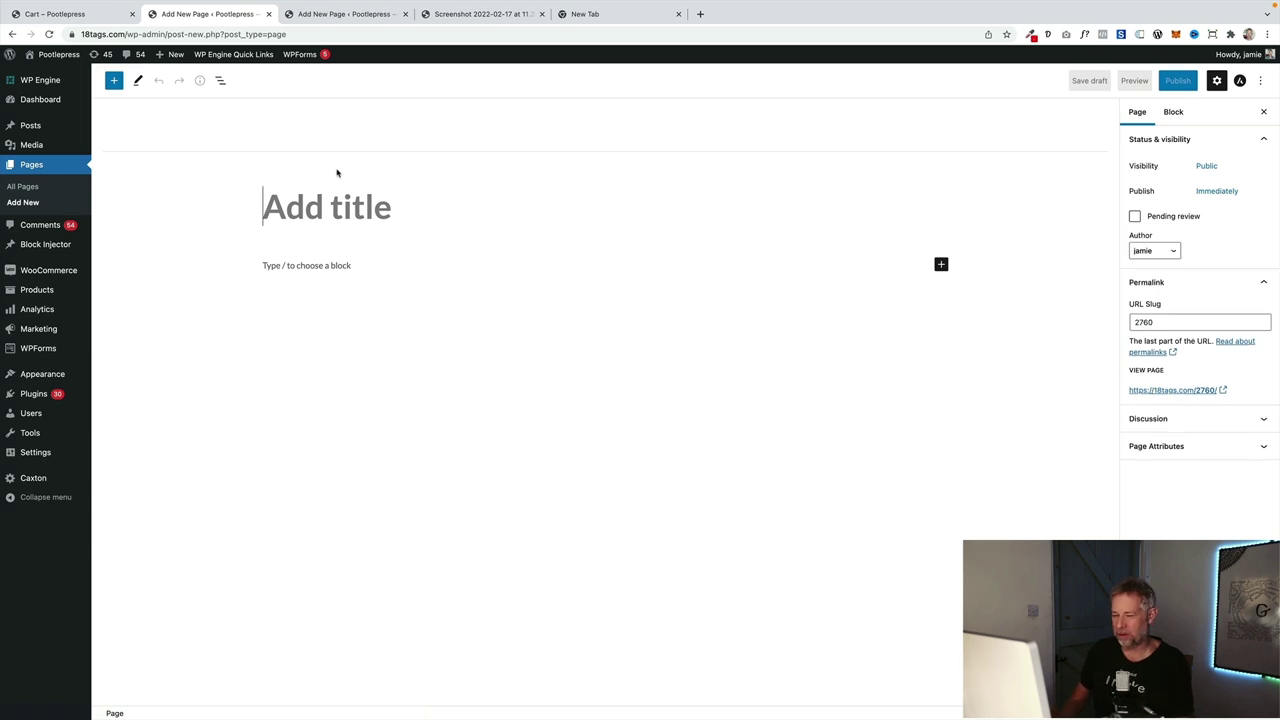
- Title the page "White Top" and insert a Cover block below the title
text(White Top)
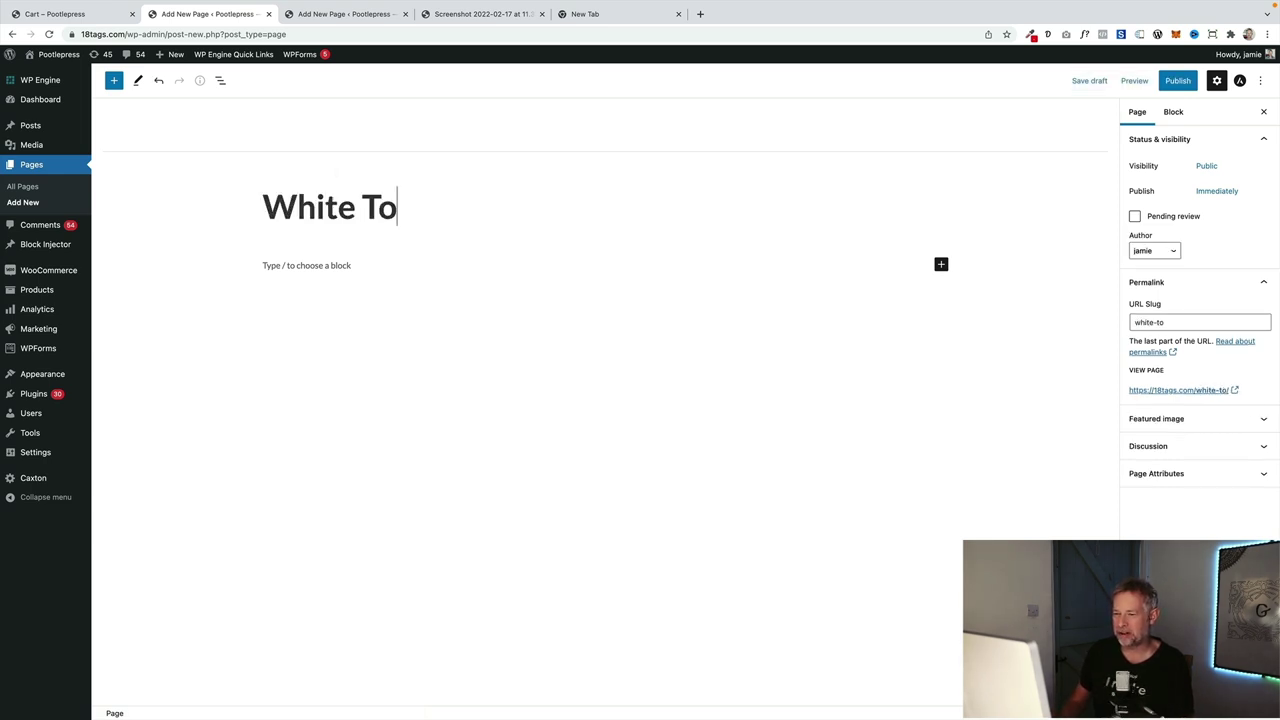
click(334, 266)
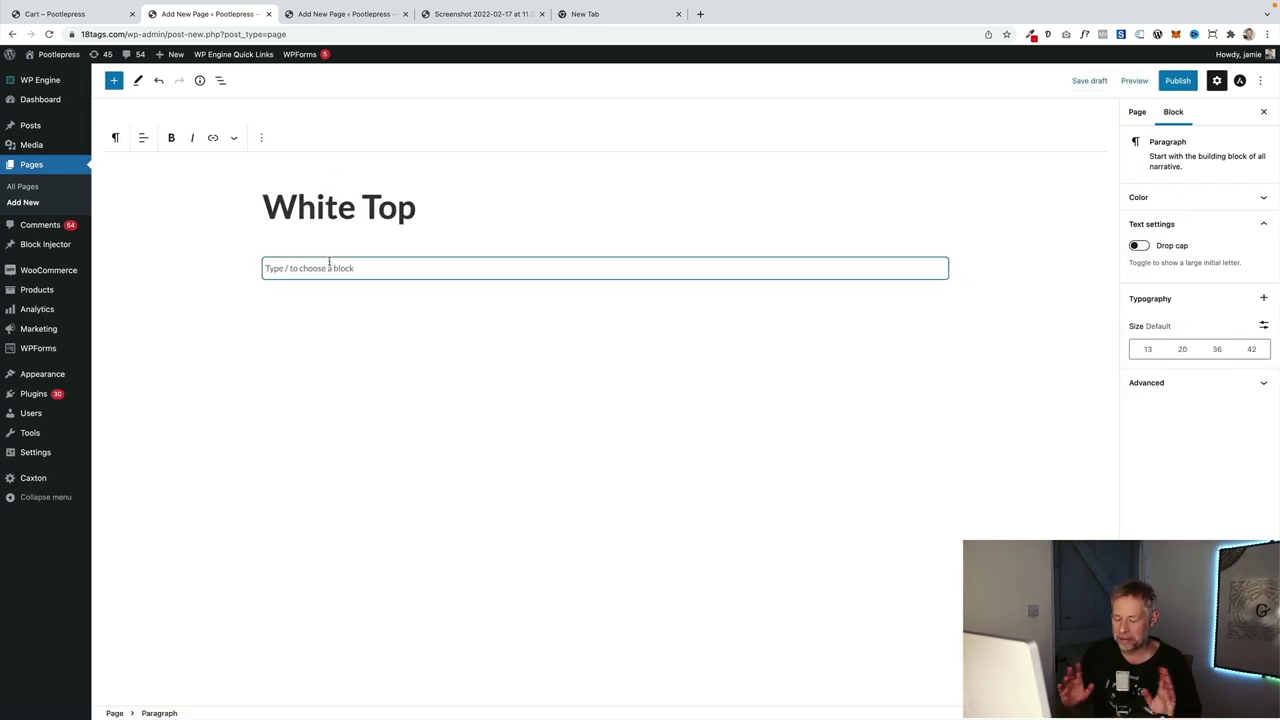
text(/cover)
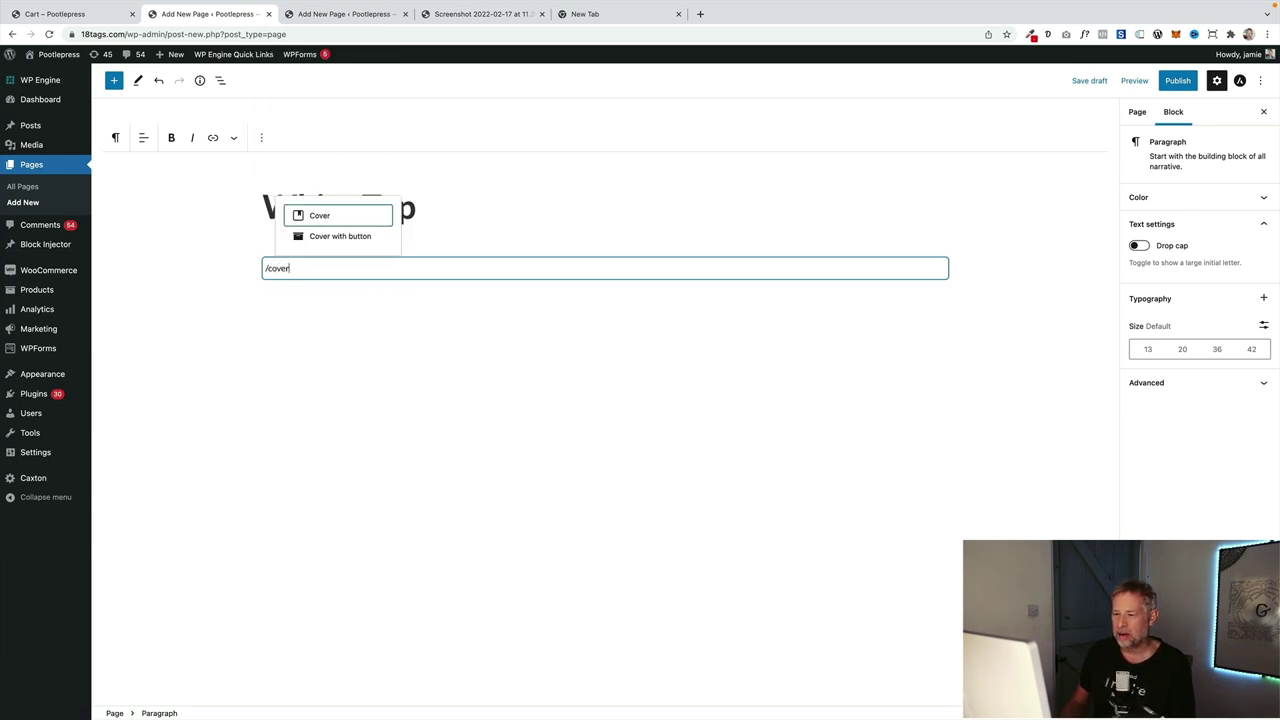
key(Return)
- Search the media library for "top", fill the cover with the white tank top photo, and enter "White Top" as its text
click(343, 310)
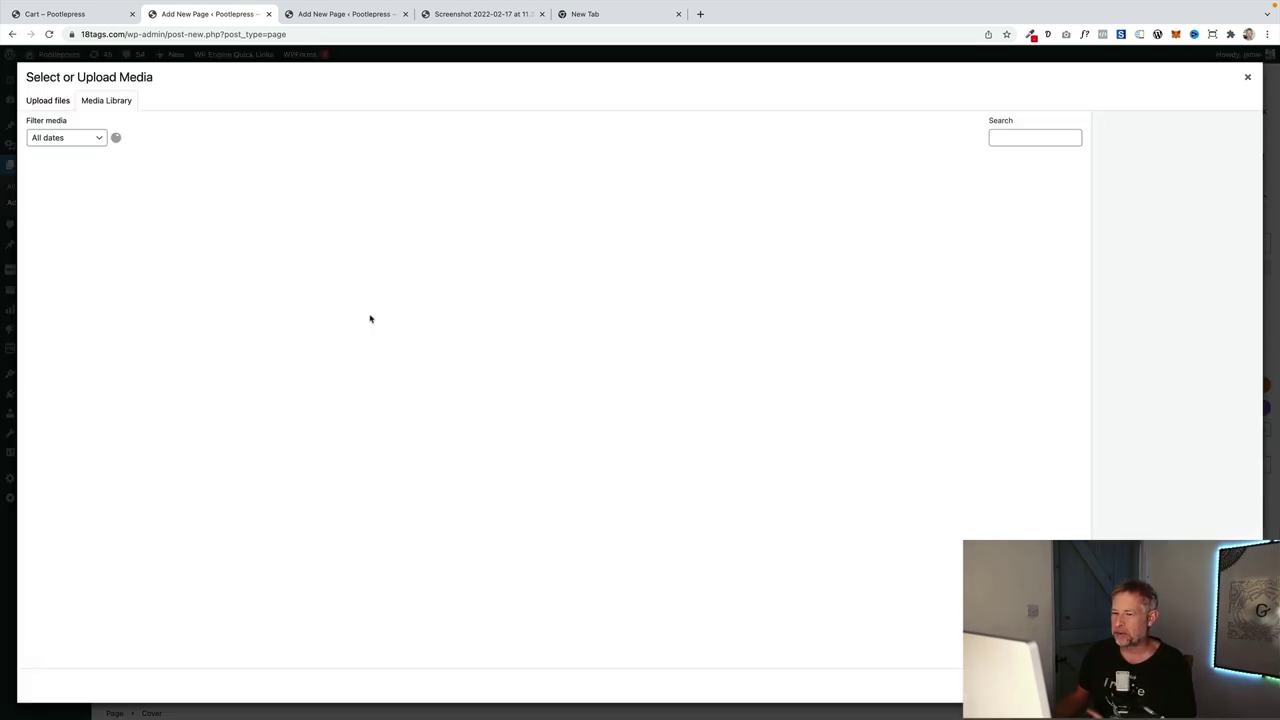
click(993, 137)
text(top)
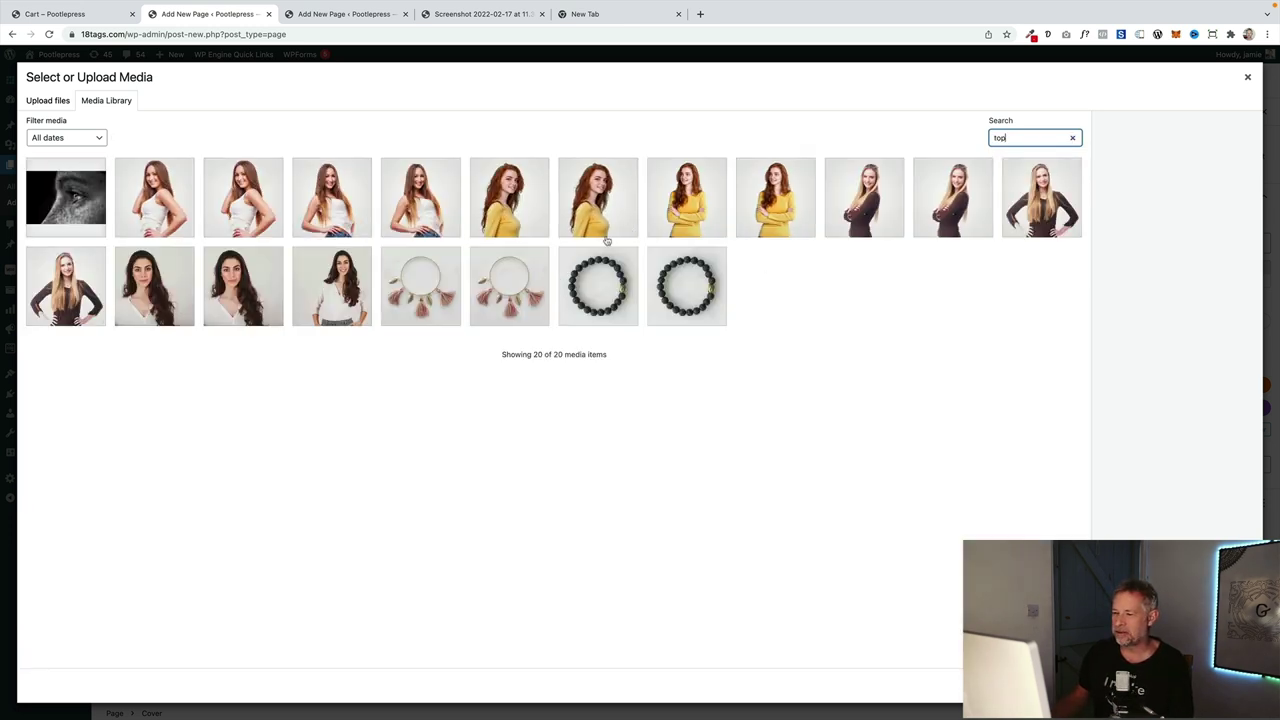
click(246, 218)
click(1205, 690)
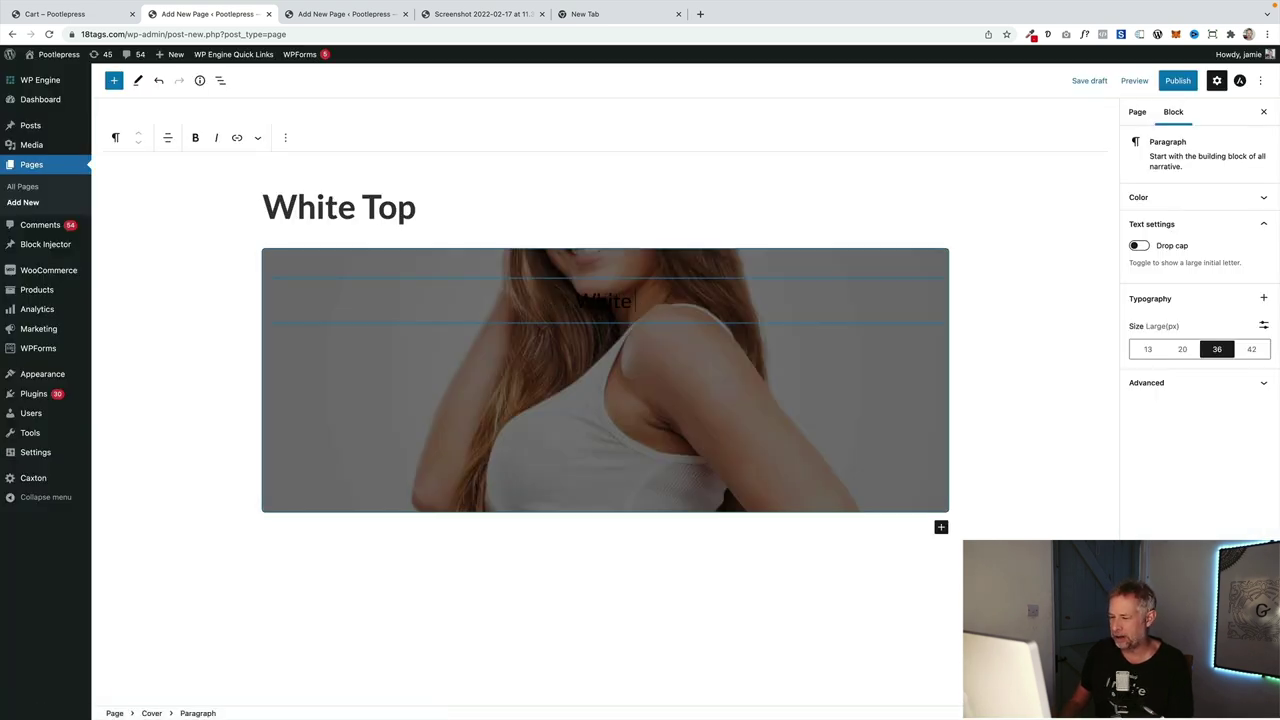
- Stretch the cover taller to reveal the model's face, and set its "White Top" text to size 100 in #F5F5F5
click(620, 549)
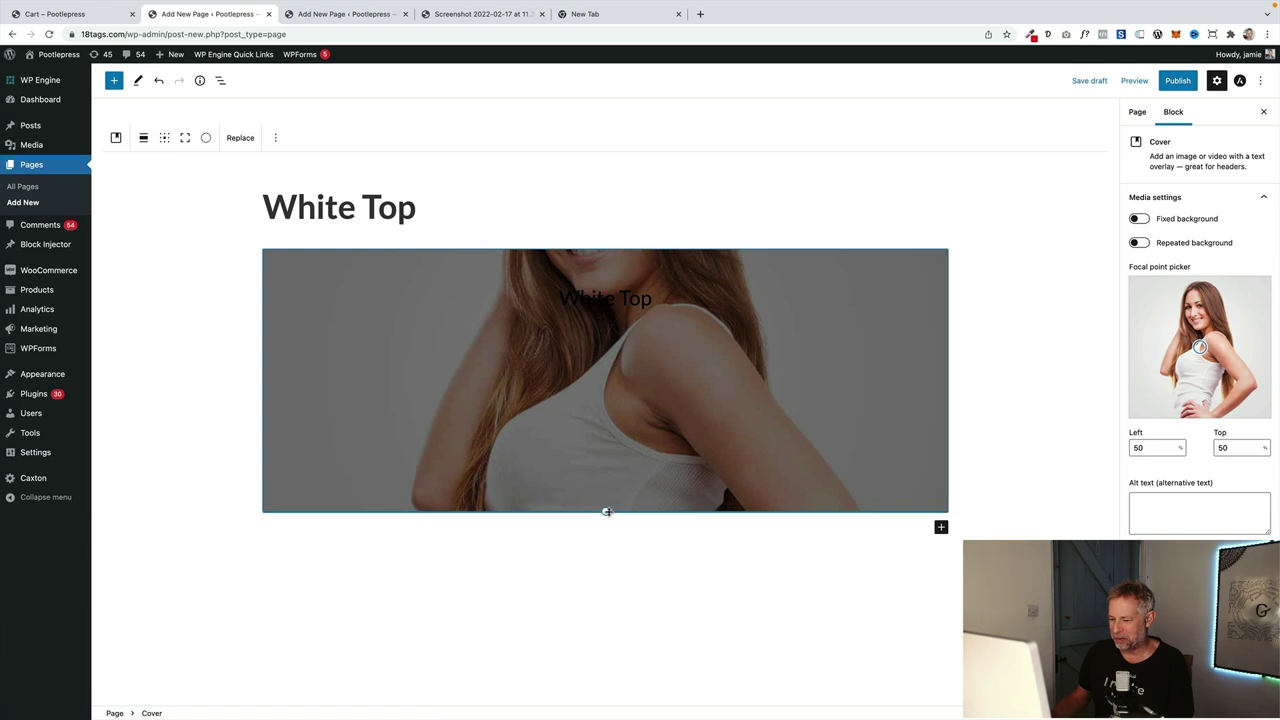
drag(605, 511, 600, 700)
click(621, 298)
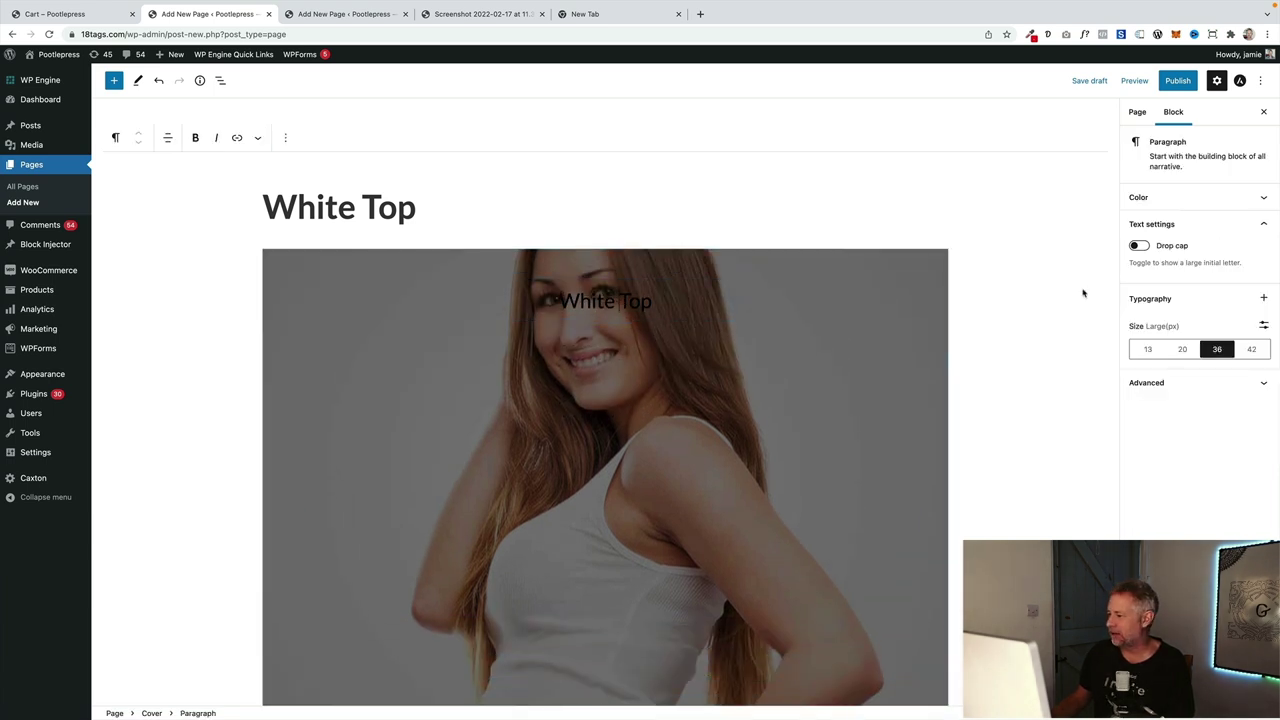
click(1263, 325)
text(100)
click(1180, 197)
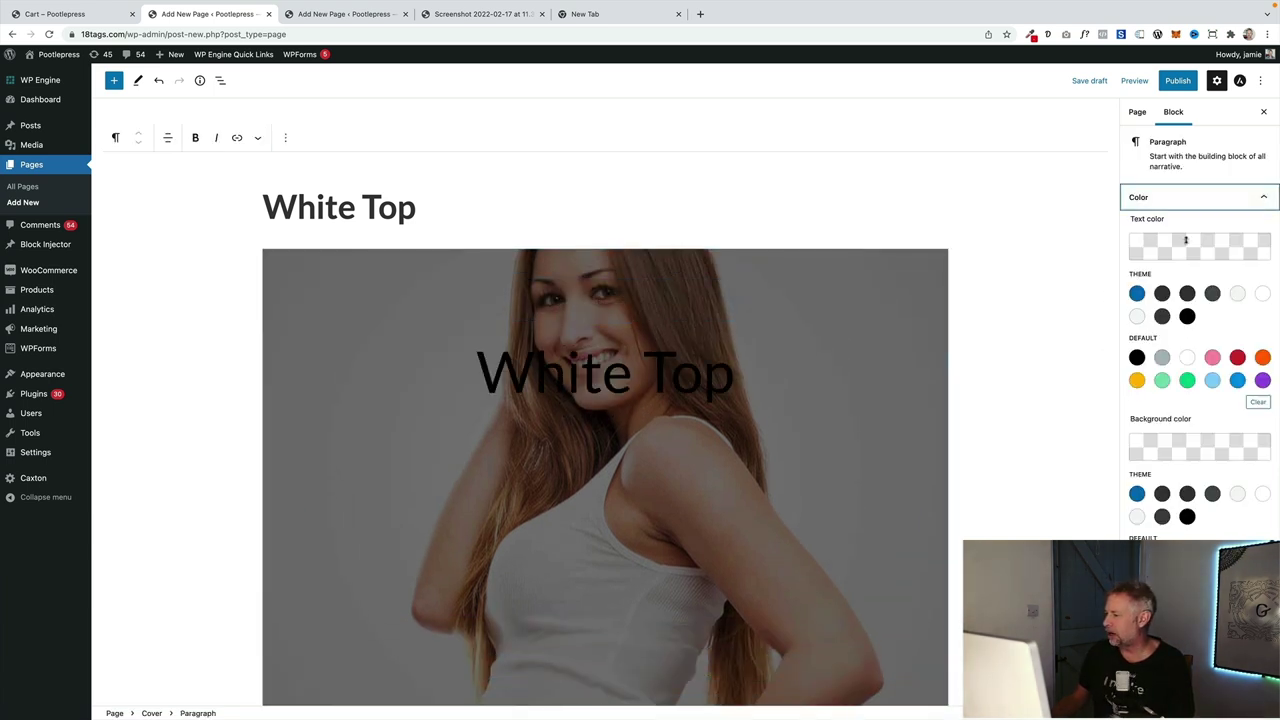
click(1237, 293)
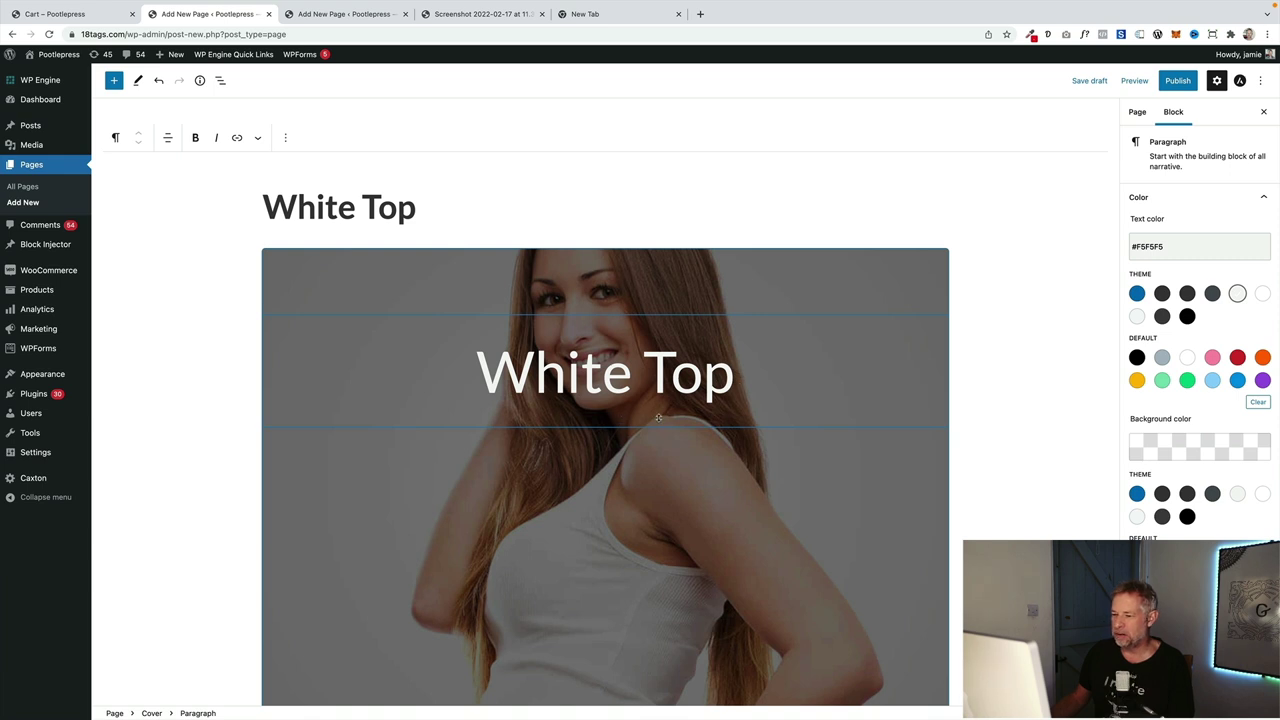
- Insert a Buttons block beneath the cover's heading text and label its button "Add to Cart"
scroll(668, 418, down, 4)
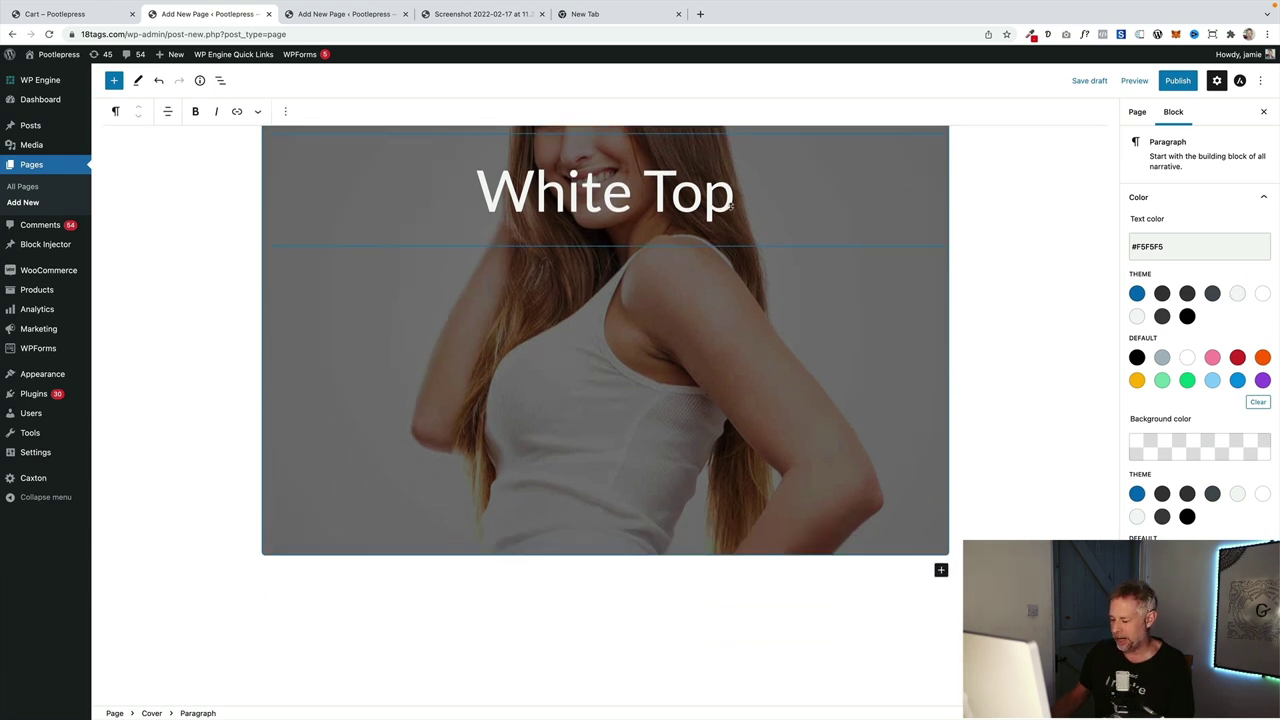
key(Return)
text(/button)
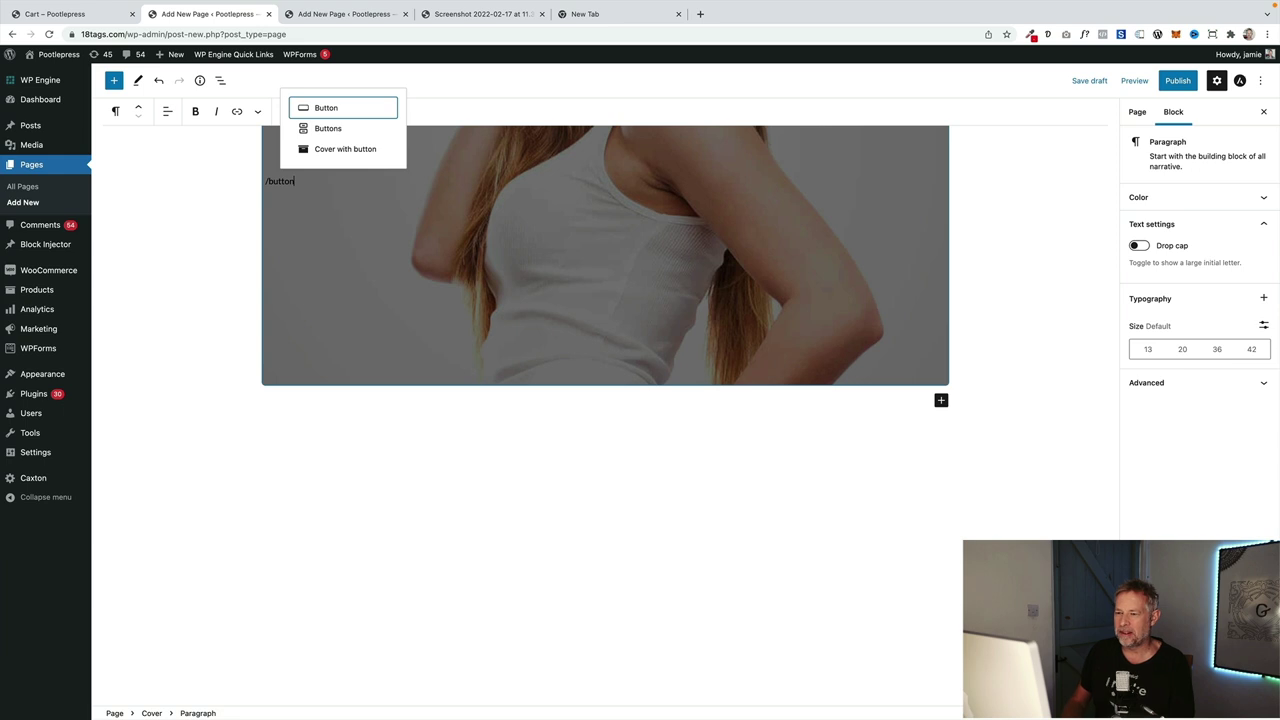
click(336, 130)
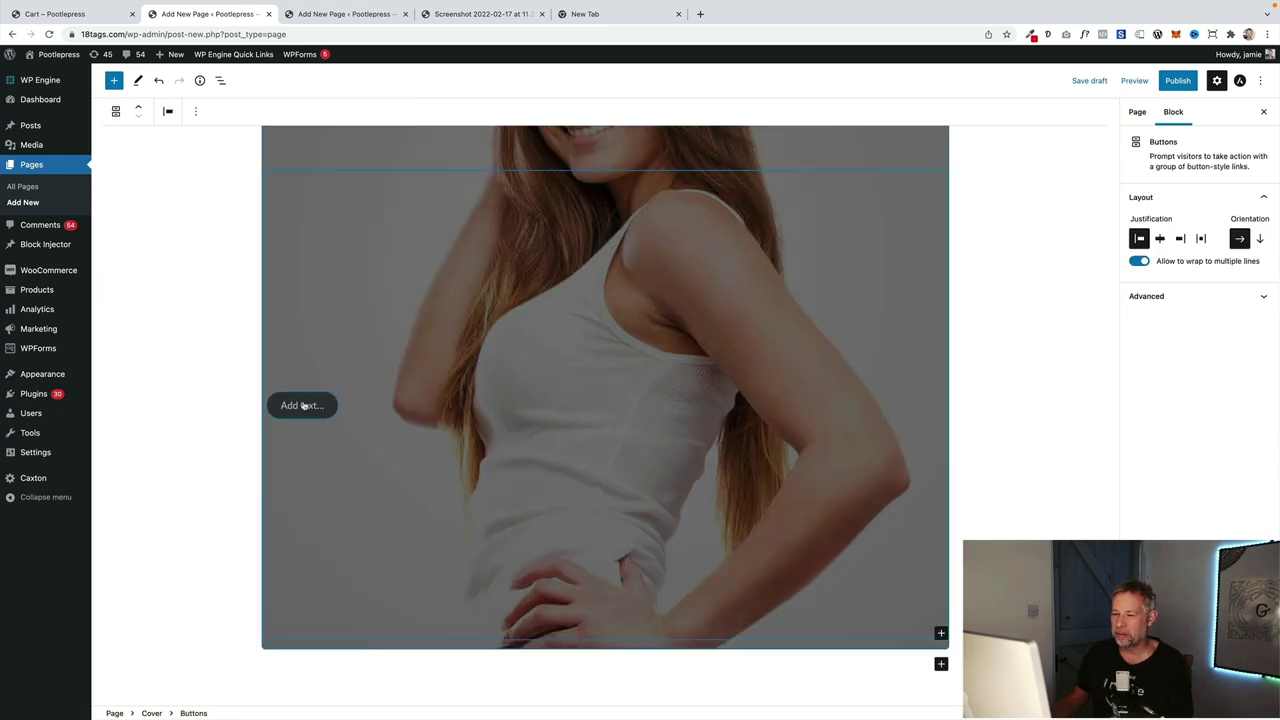
click(304, 405)
text(Add t)
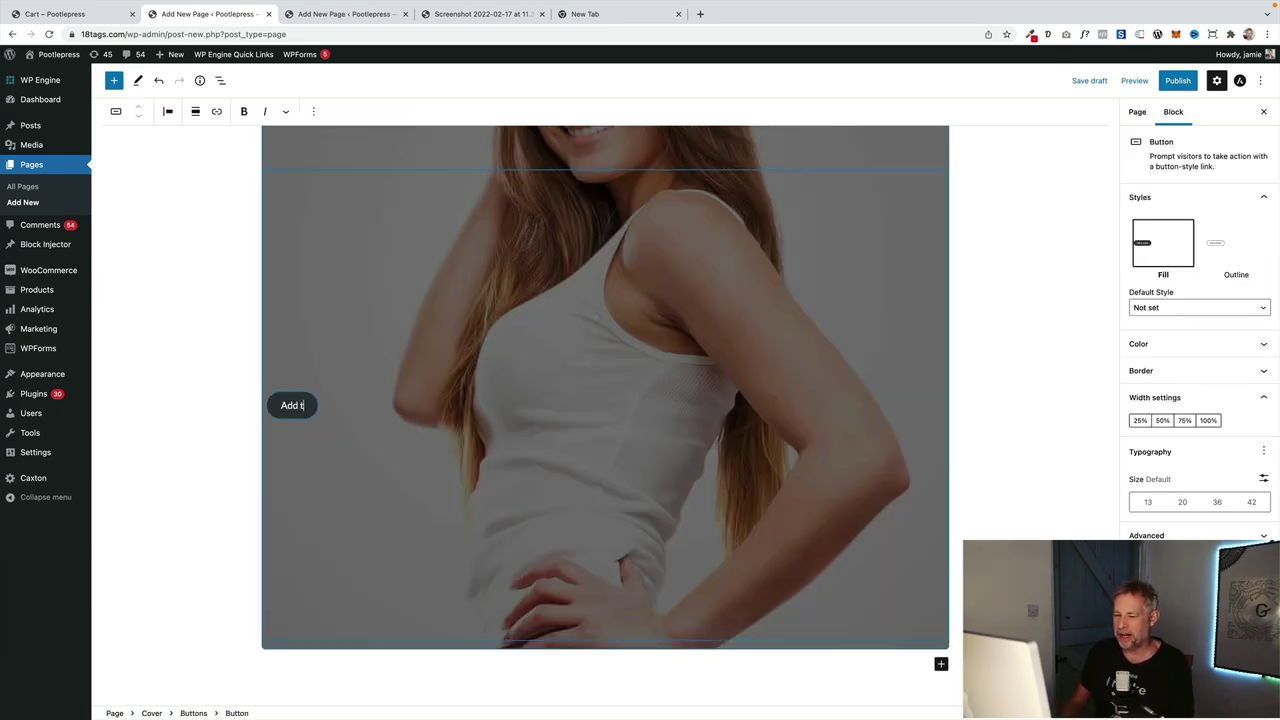
text(o Cart)
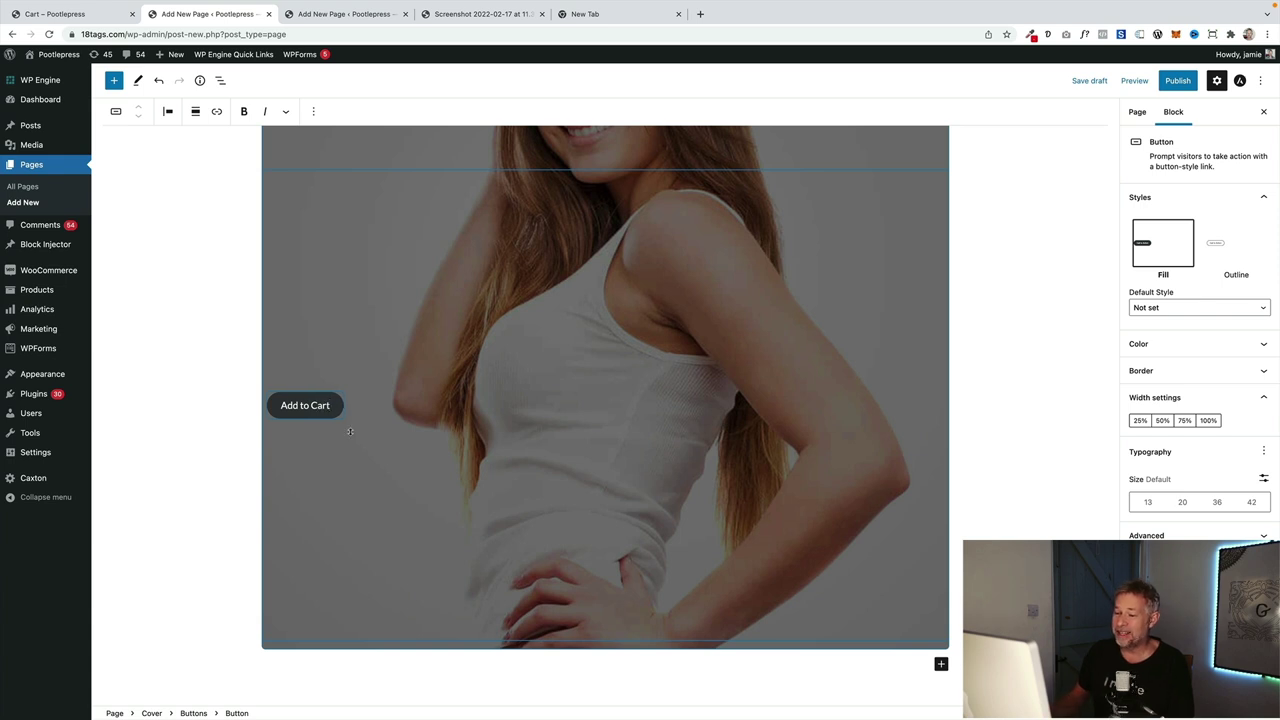
- Justify the cover's Buttons block to the center
click(366, 407)
click(168, 111)
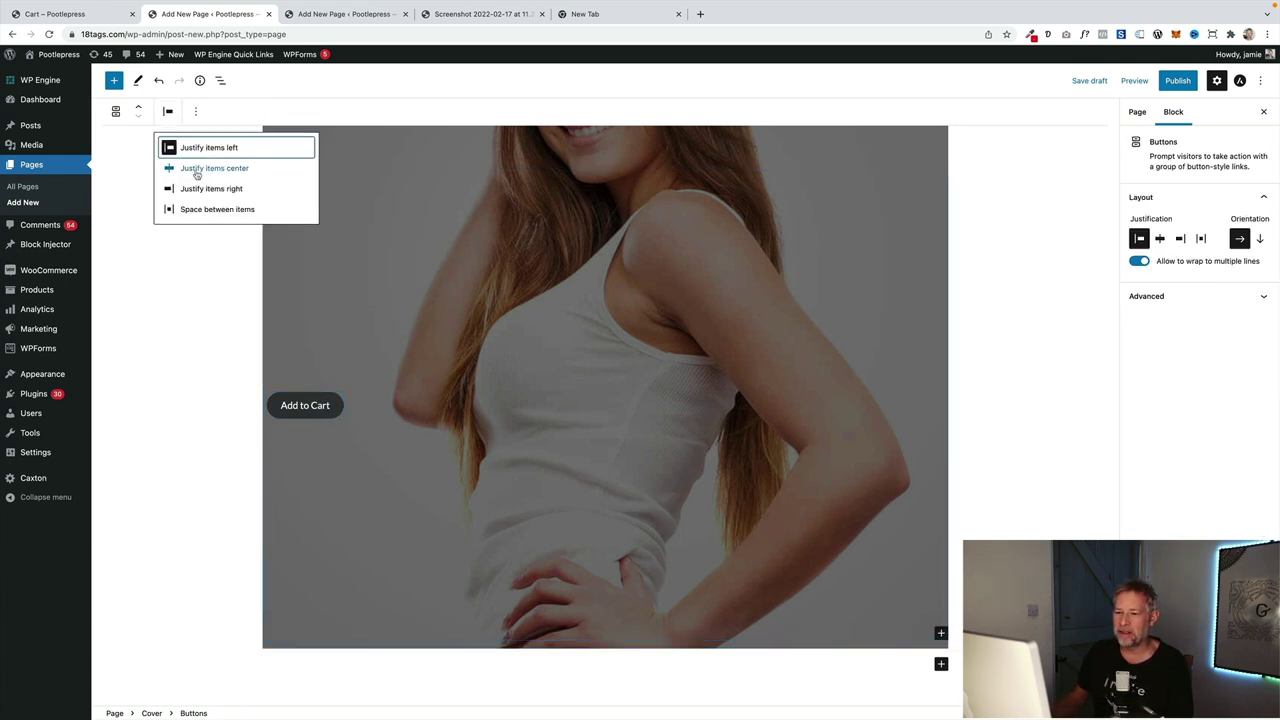
click(212, 168)
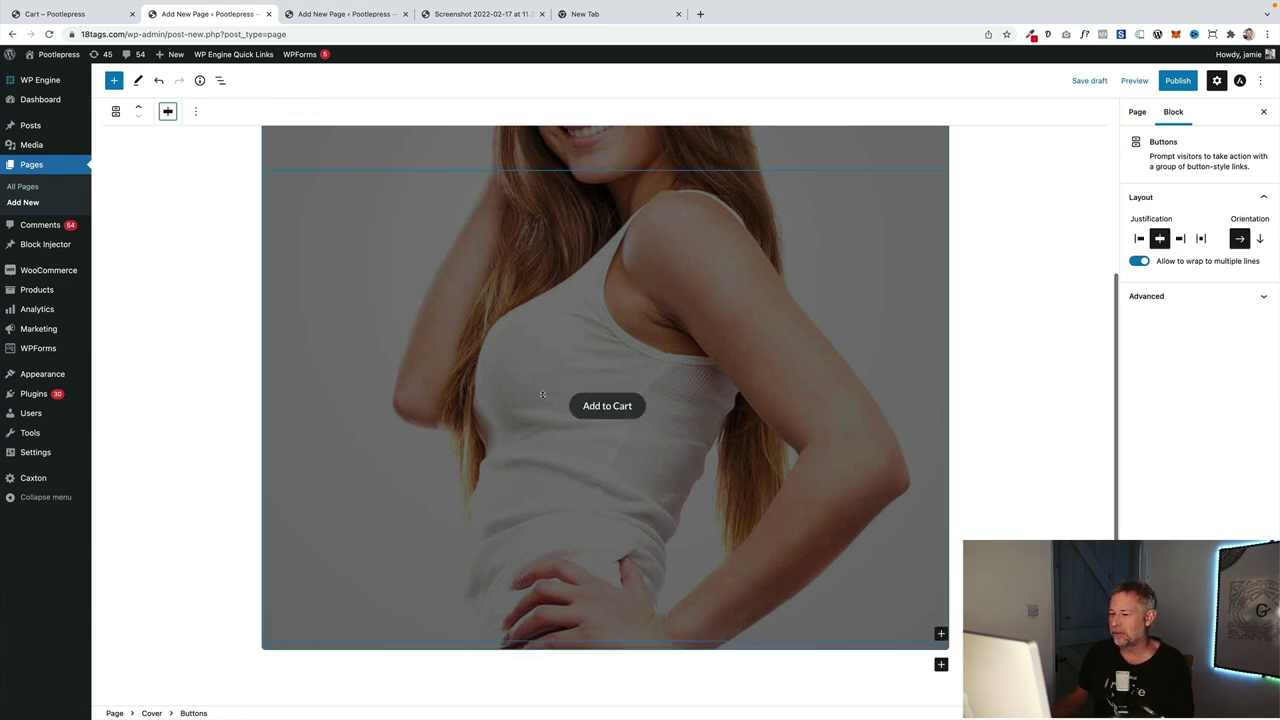
- Style the "Add to Cart" button as Outline, with text size 42 and text color #F5F5F5
click(627, 408)
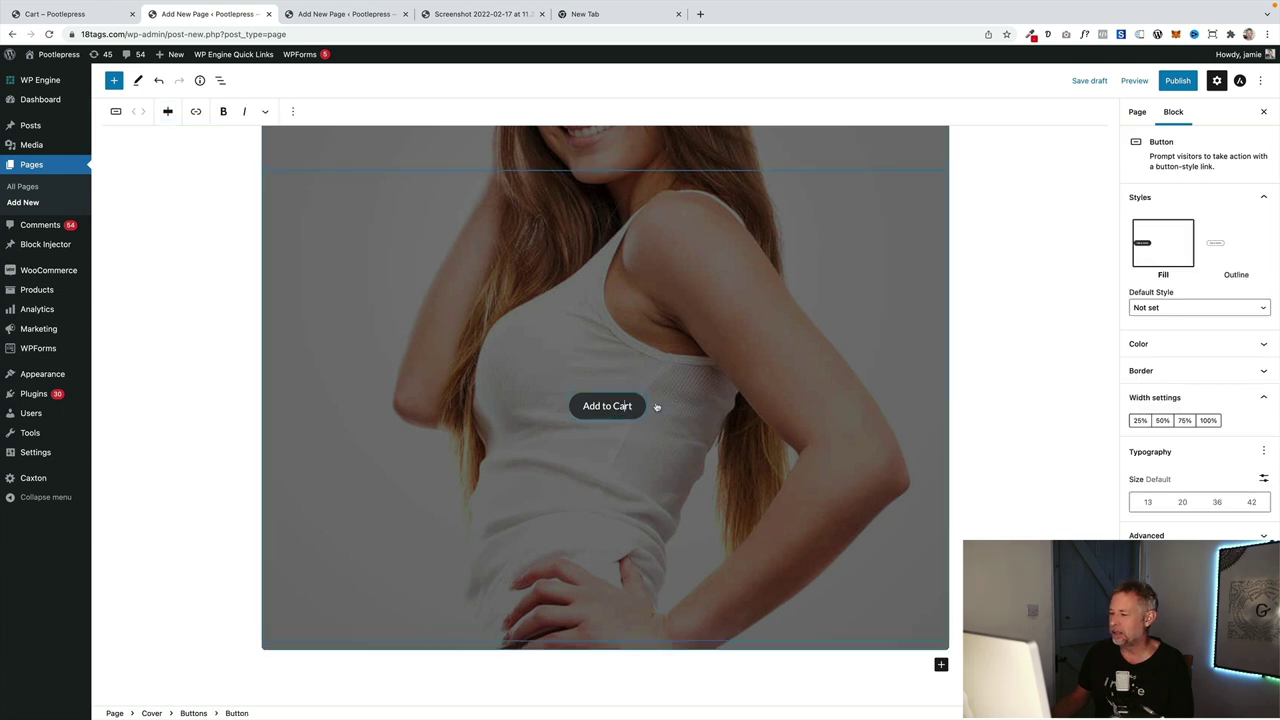
click(1218, 248)
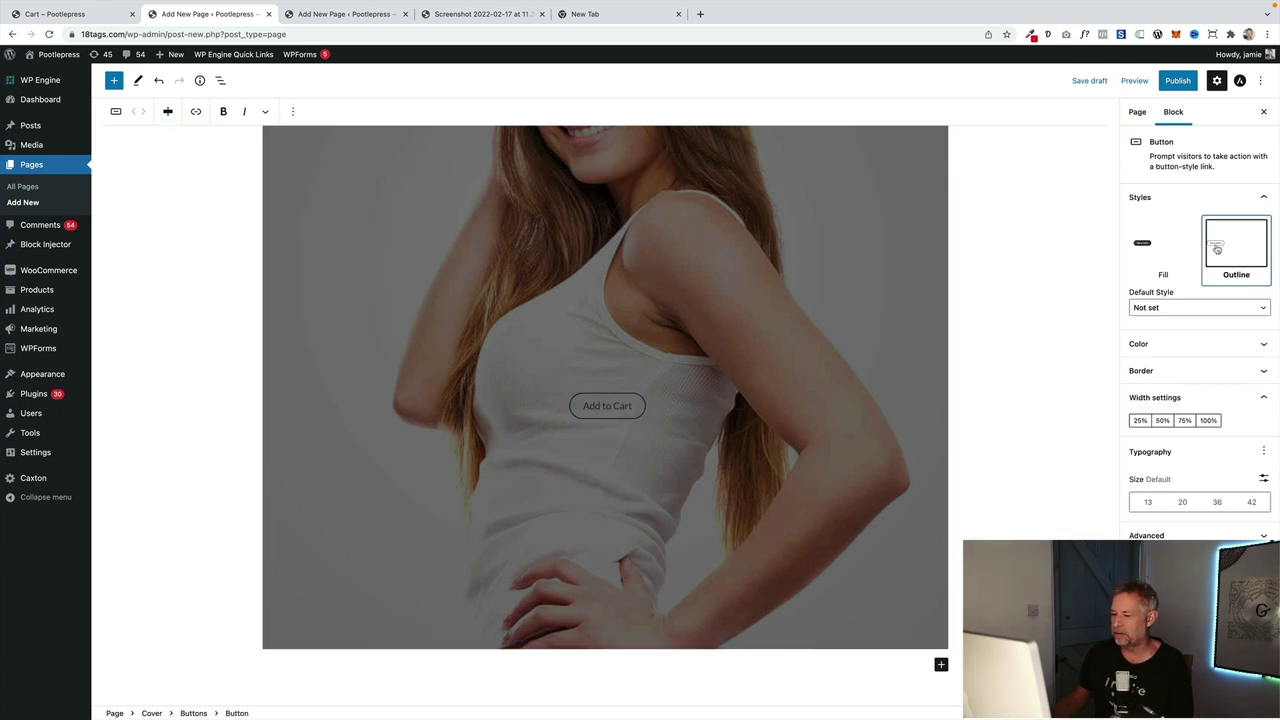
click(1251, 502)
scroll(912, 398, up, 3)
scroll(912, 398, down, 2)
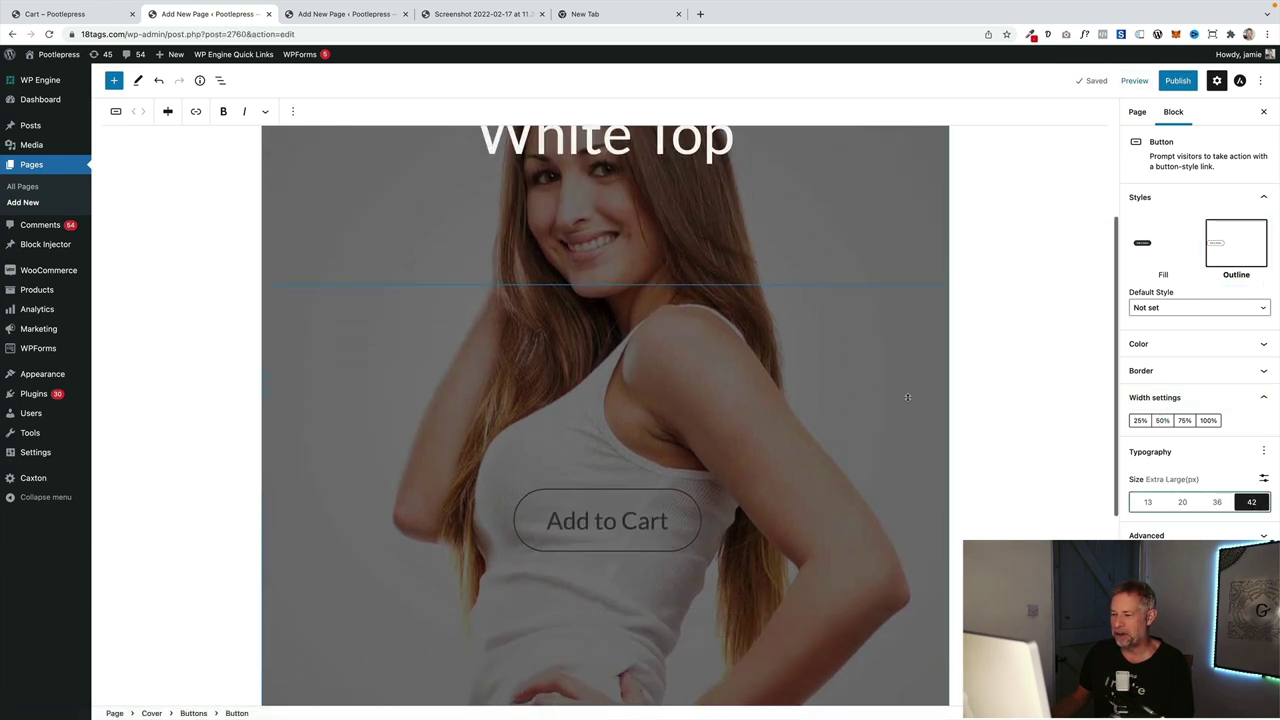
scroll(565, 411, up, 1)
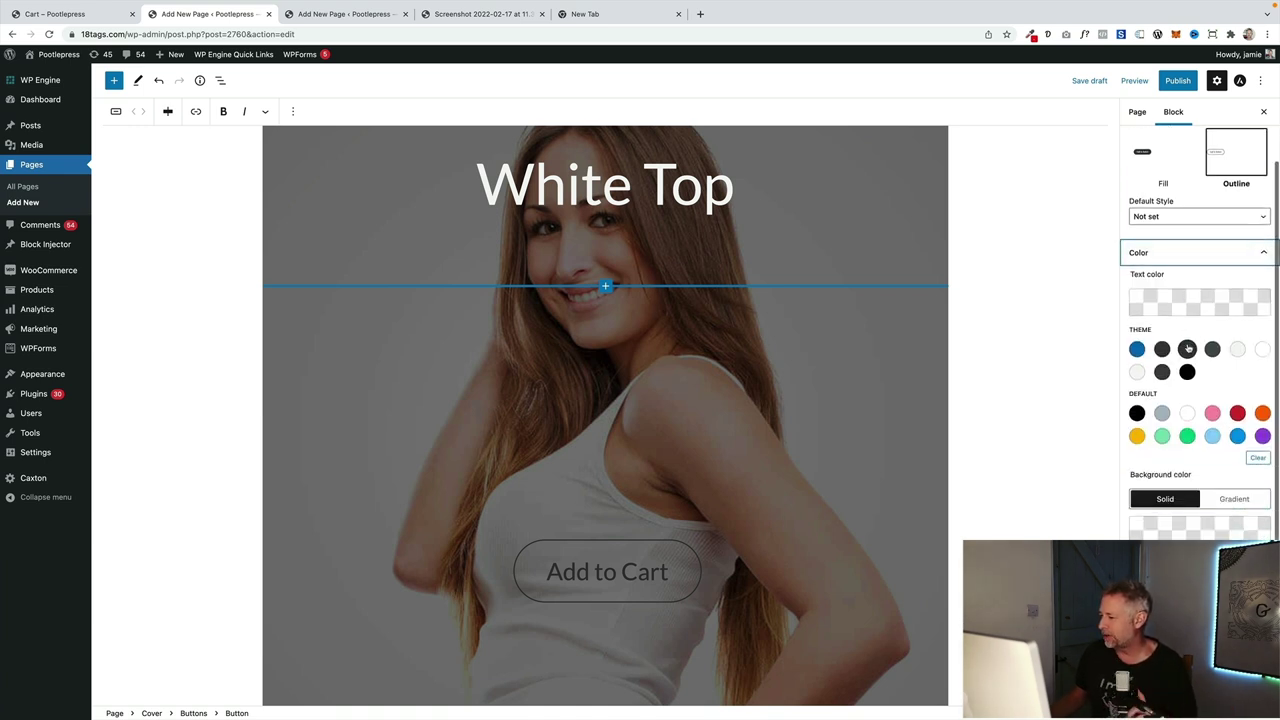
click(1244, 349)
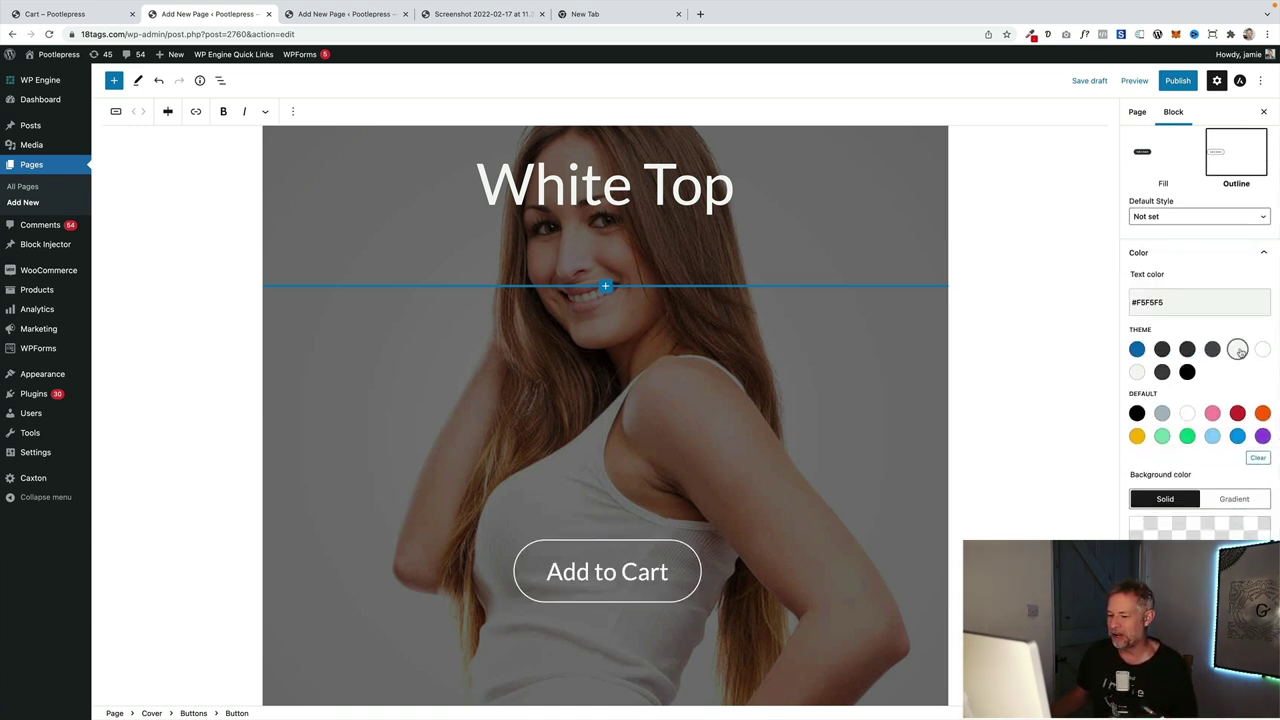
scroll(625, 500, down, 3)
scroll(625, 500, up, 2)
scroll(625, 600, down, 3)
scroll(605, 660, down, 1)
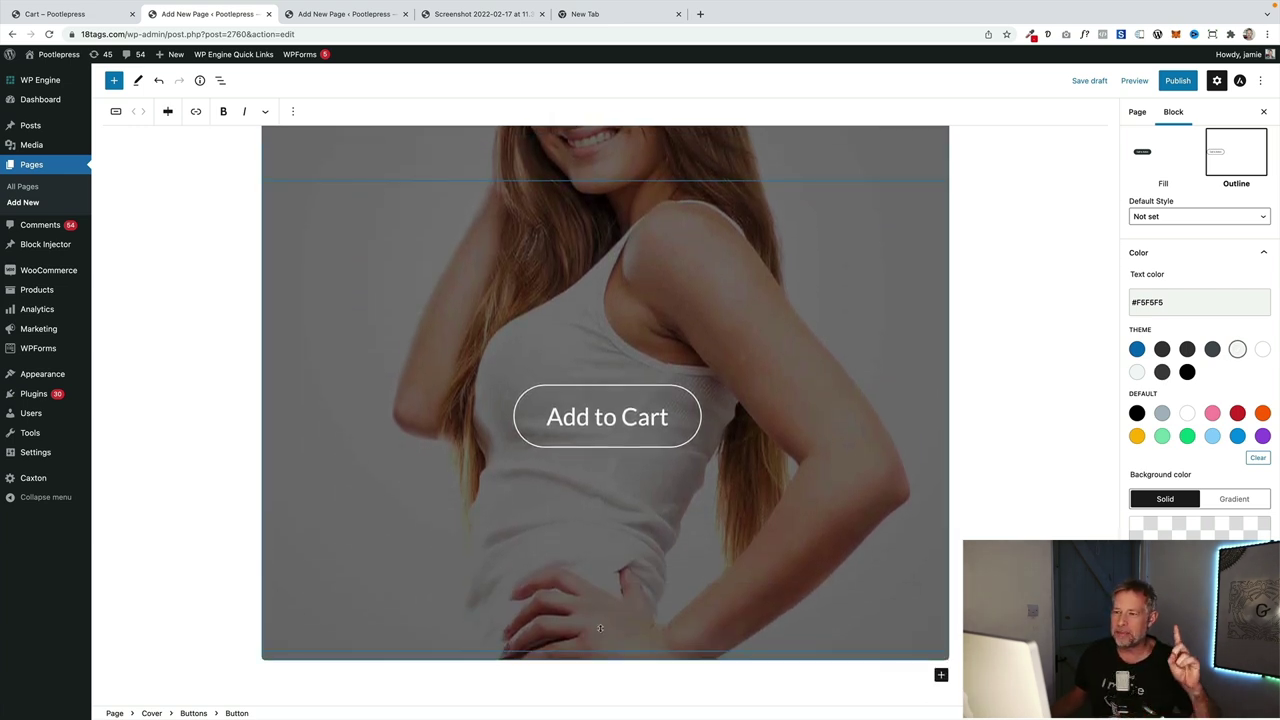
scroll(420, 337, up, 3)
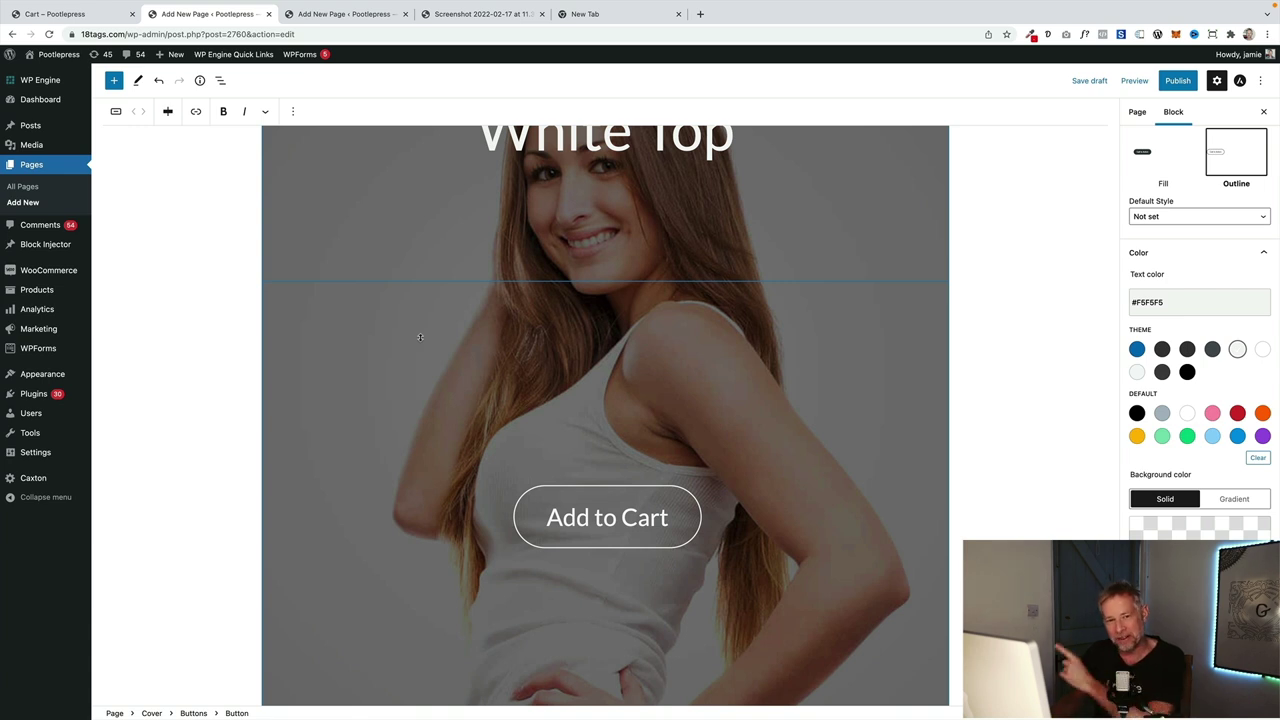
- In the landing-page outline draft, replace yourdomain.com with 18tags.com in the add-to-cart URL and select the URL's product ID
click(345, 14)
click(382, 362)
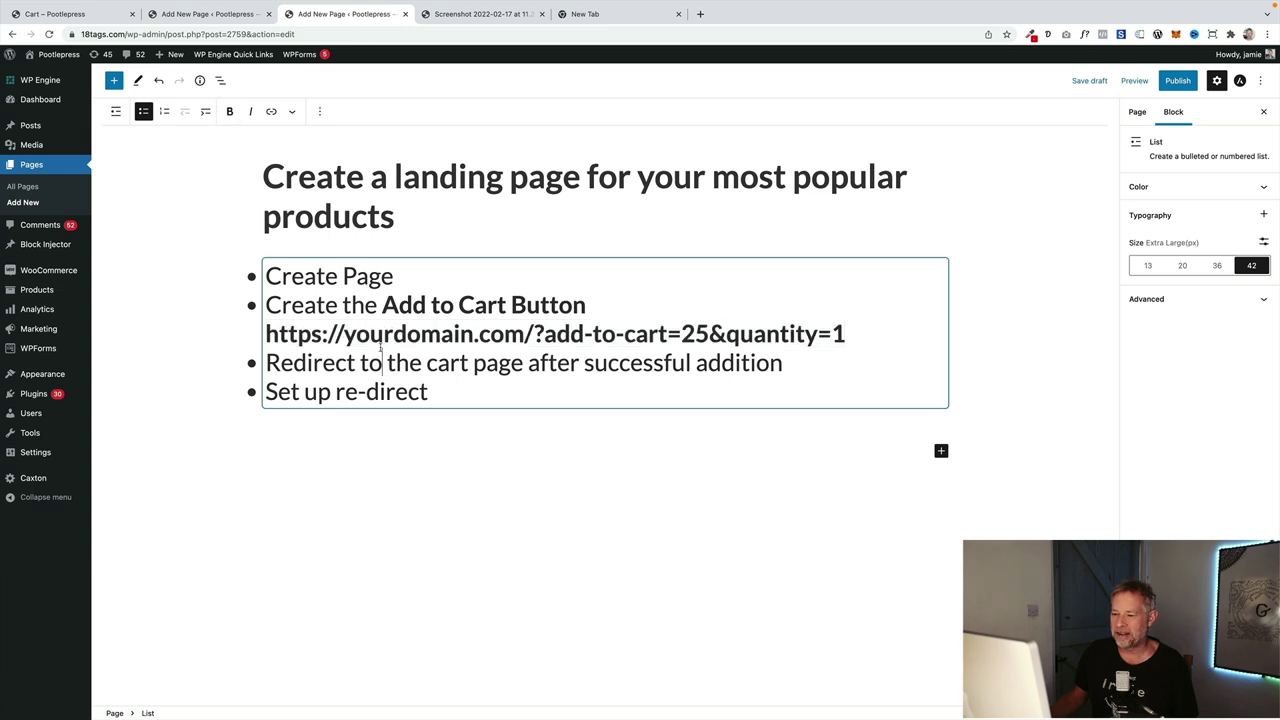
drag(267, 334, 868, 340)
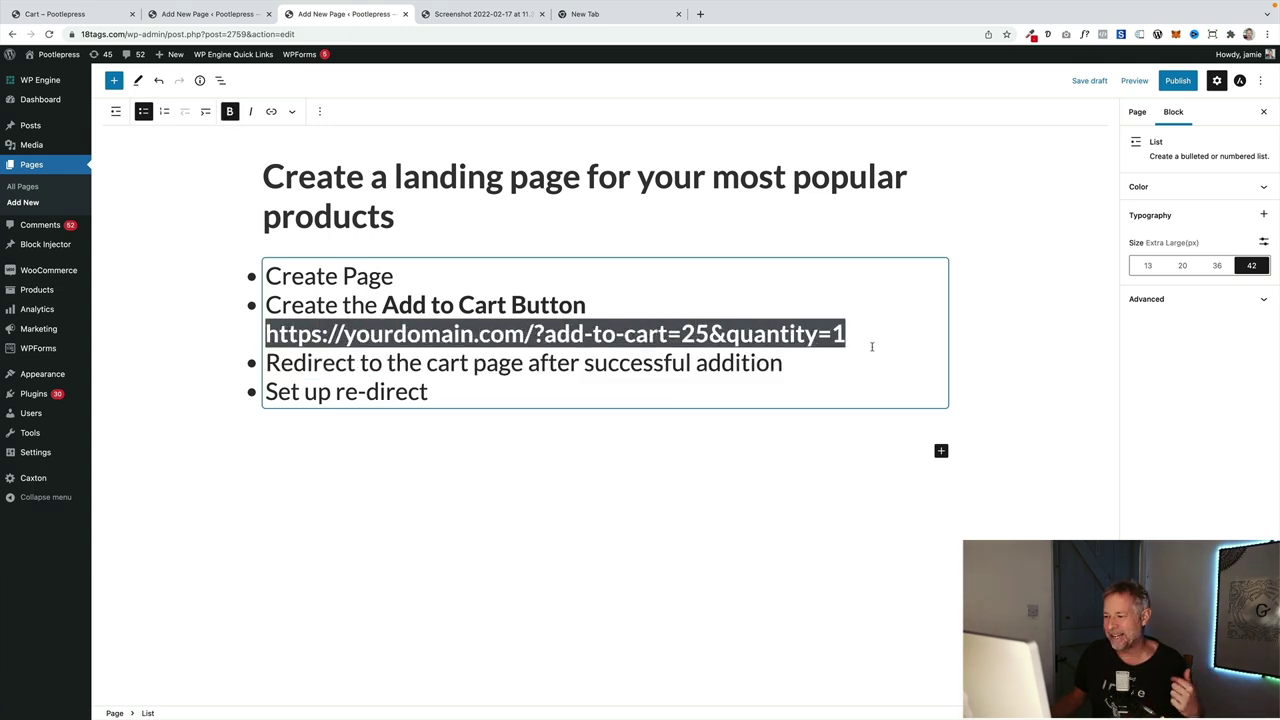
click(850, 335)
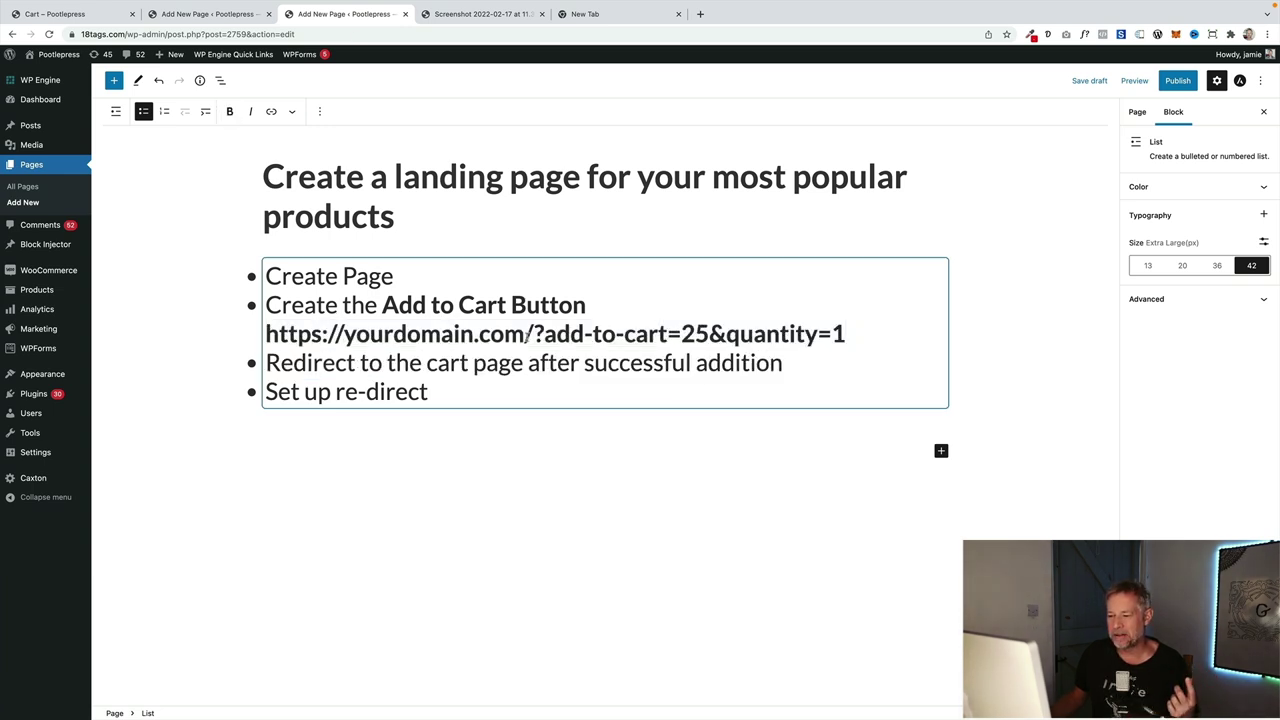
drag(524, 334, 344, 340)
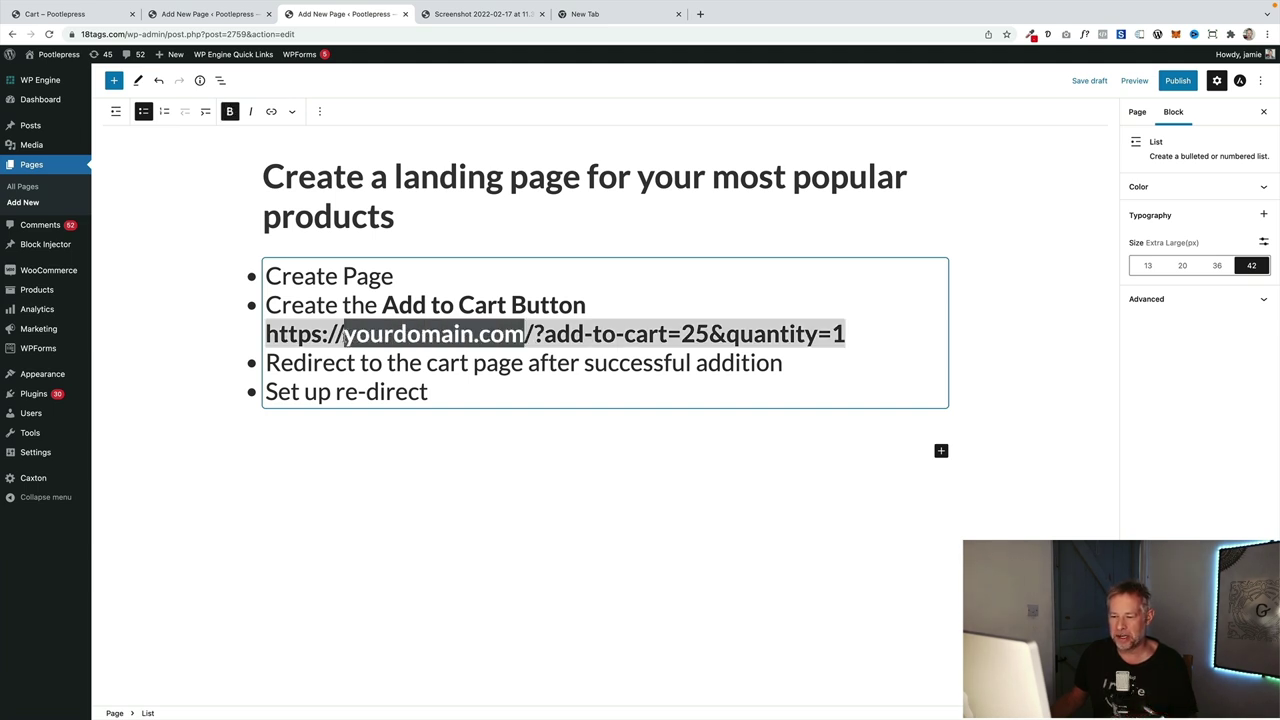
text(18tags.com)
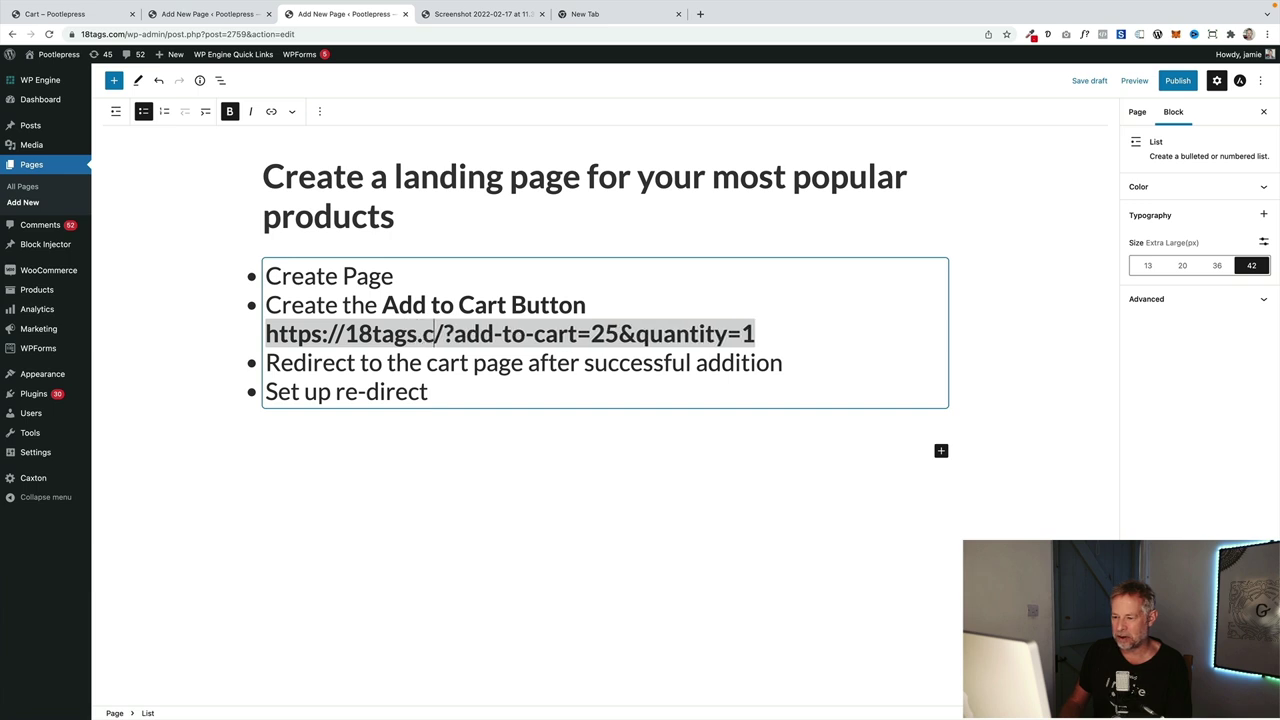
drag(652, 334, 625, 334)
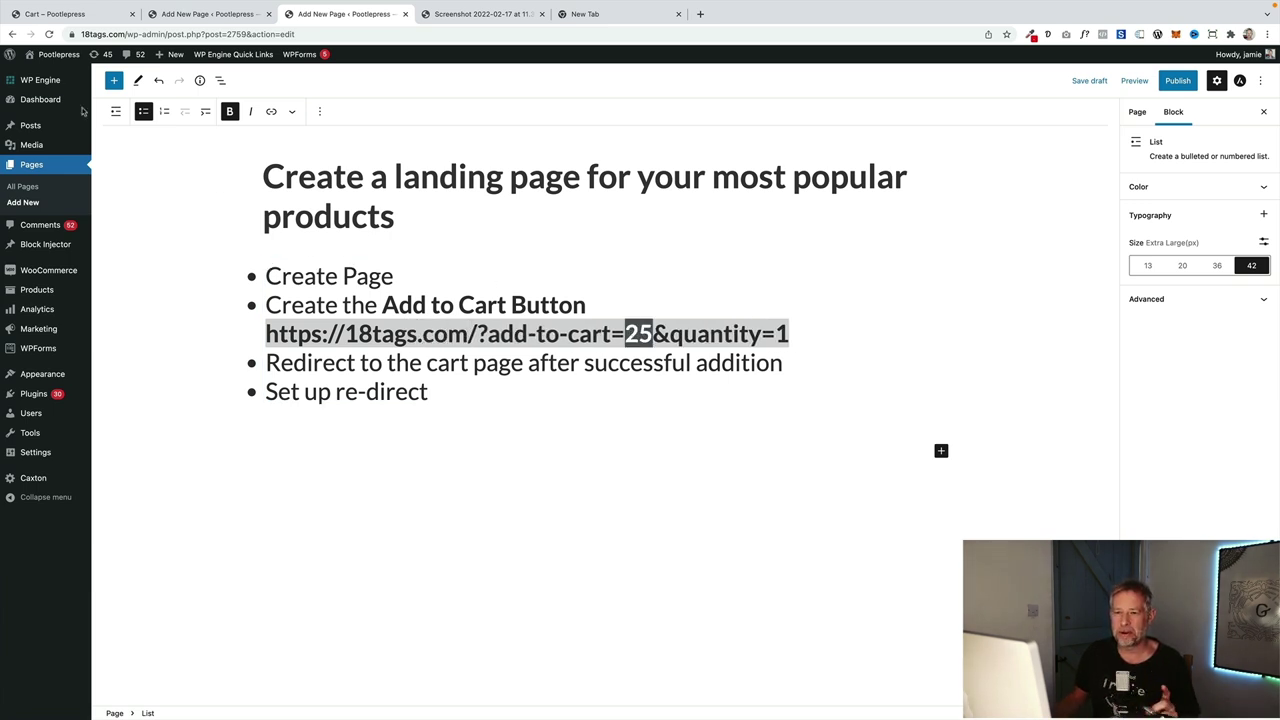
- Go from the cart page to the site's admin dashboard and open the list of all products
click(62, 14)
click(46, 75)
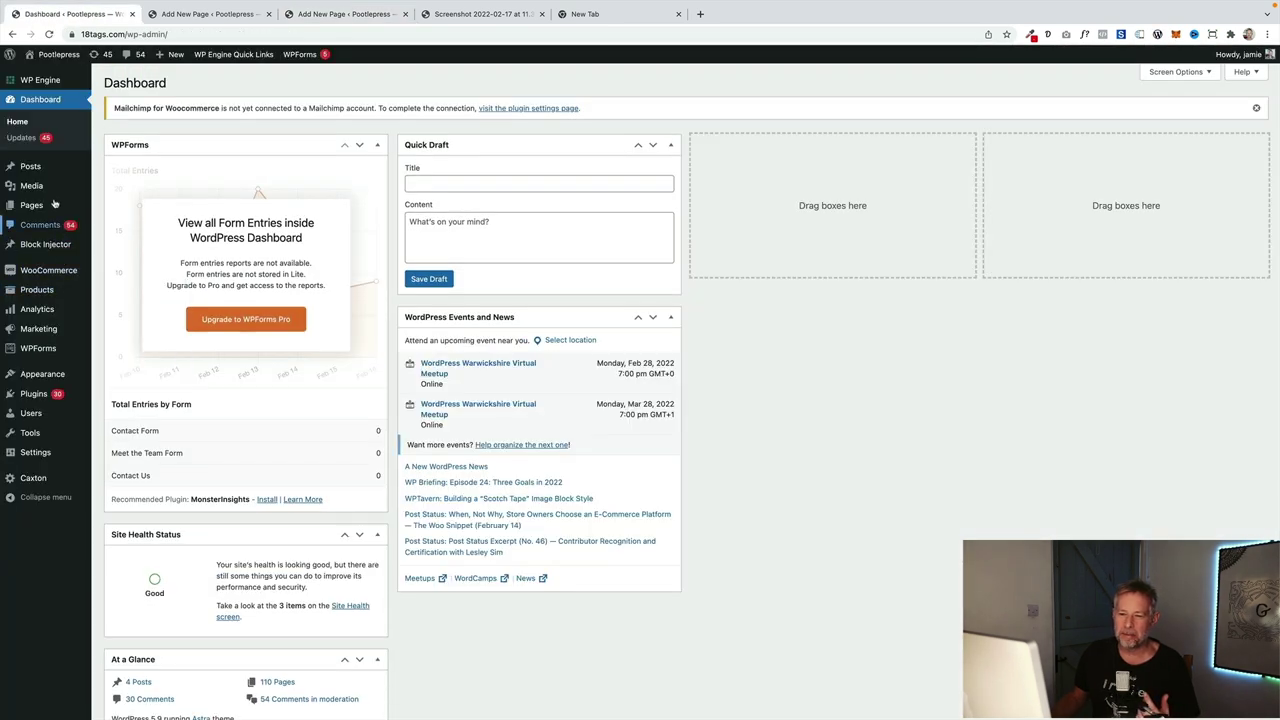
mouse_move(40, 290)
click(112, 291)
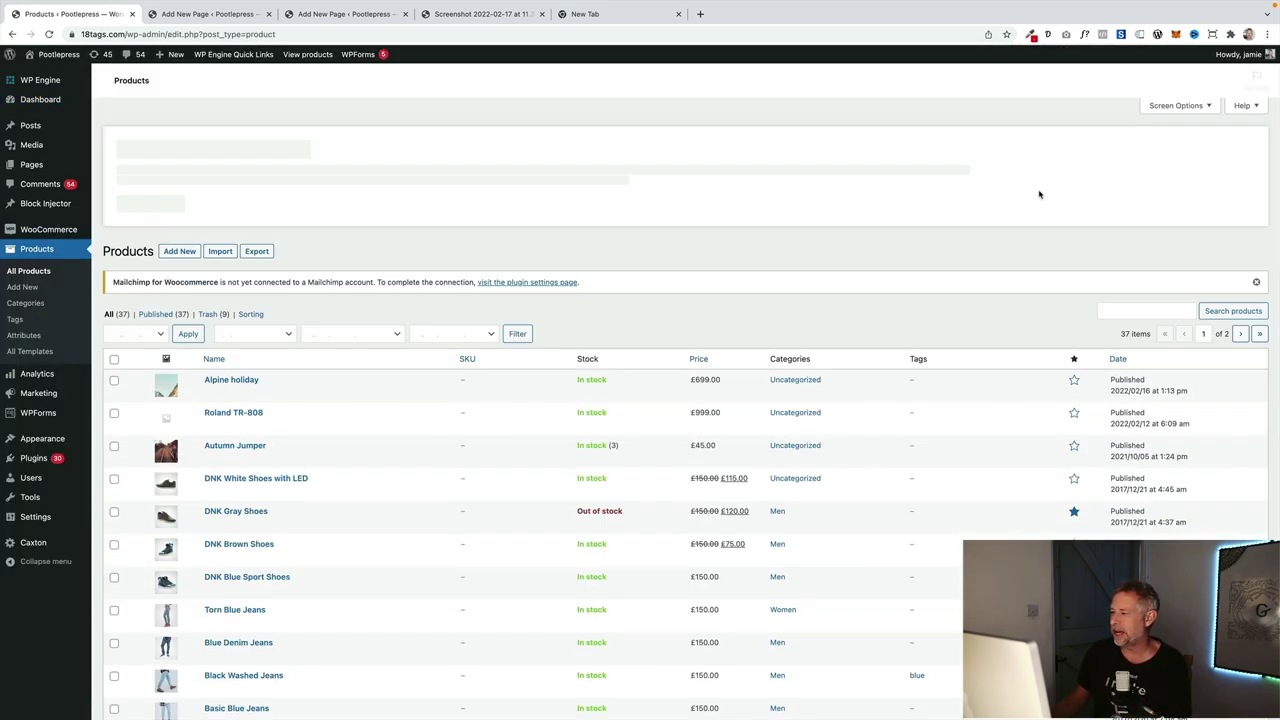
- Search the products for "white top" and select the White Top product's ID to read it
click(1140, 303)
text(white top)
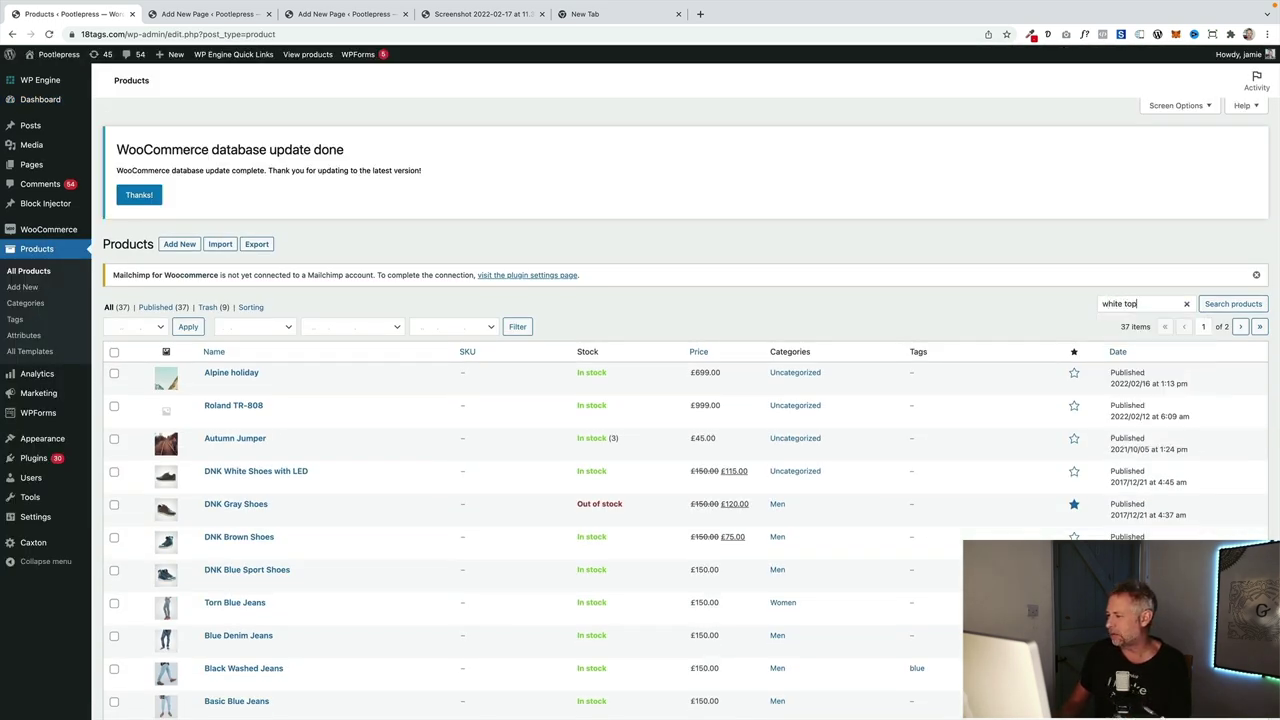
key(Return)
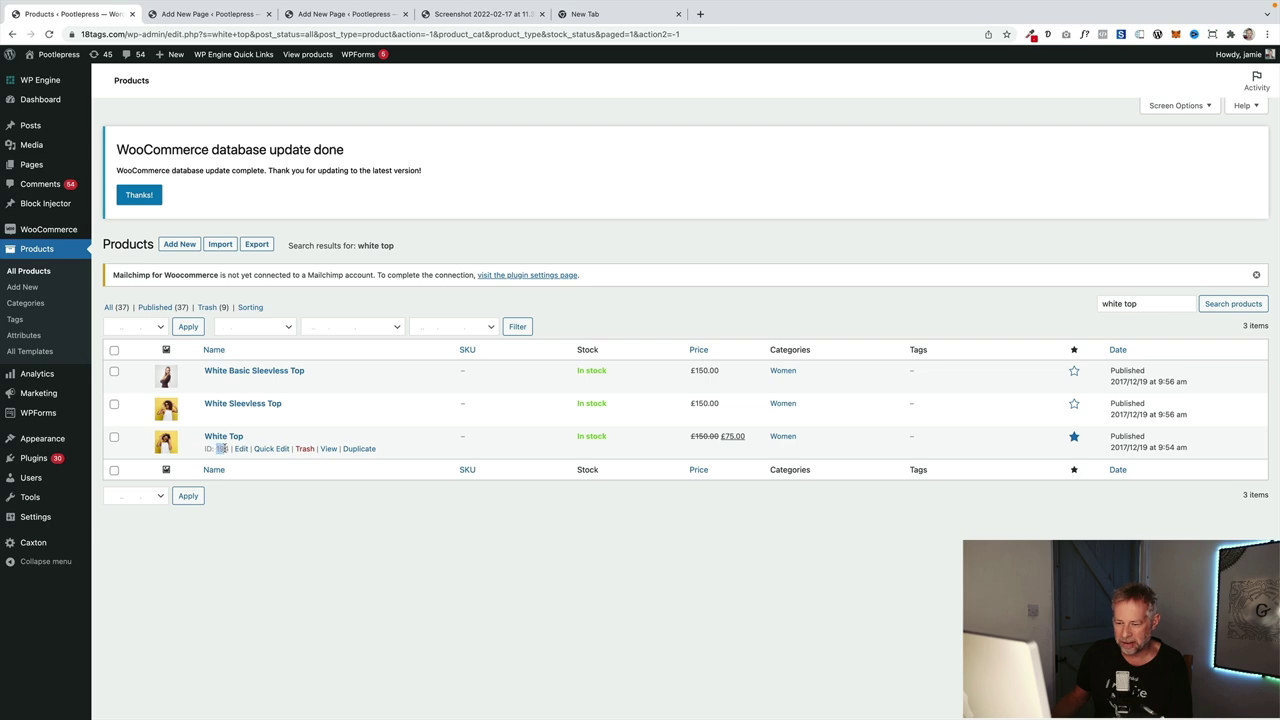
key(super+equal)
key(super+equal)
key(super+equal)
key(super+equal)
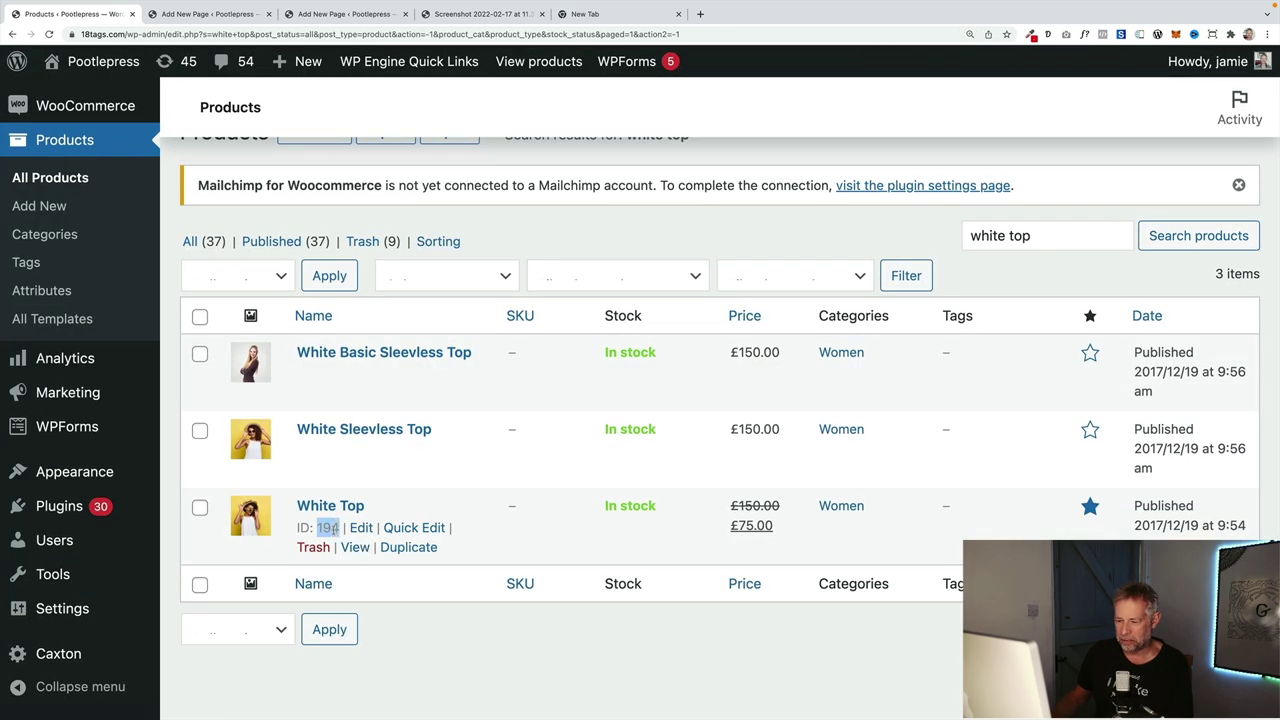
- In the landing-page outline draft, set the product ID in the add-to-cart URL to 194 and copy the full URL
click(345, 14)
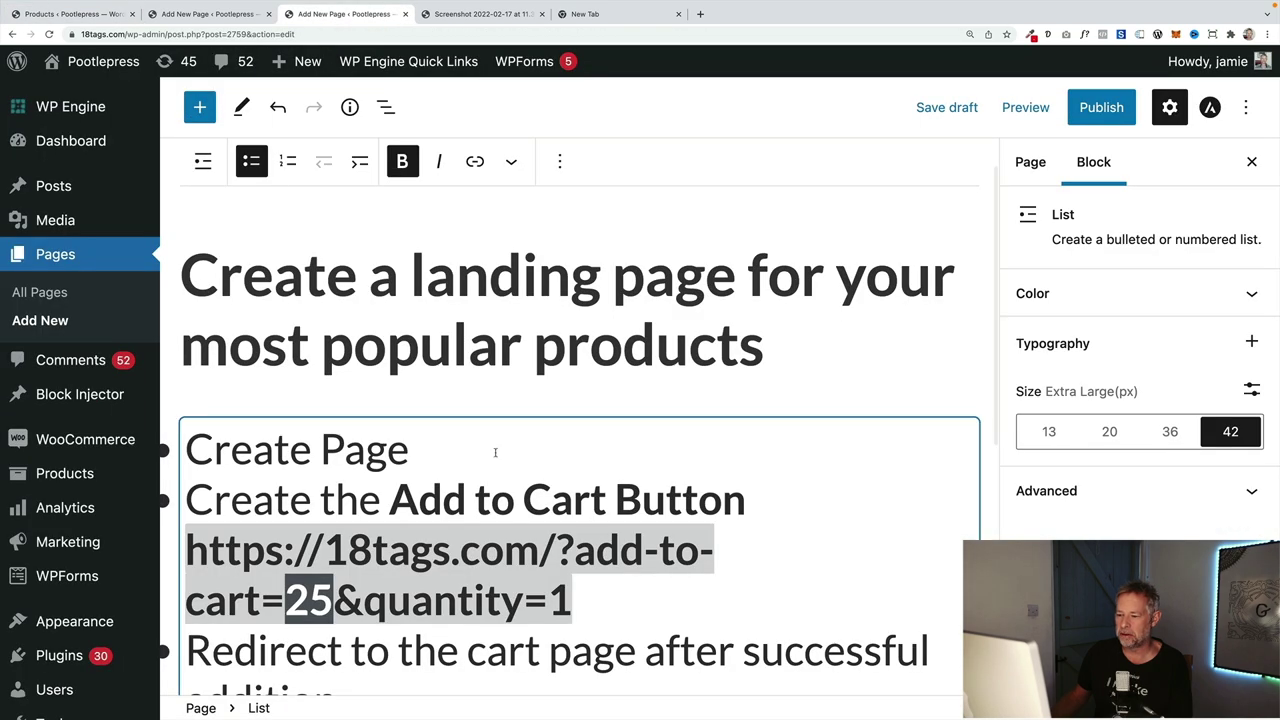
key(super+0)
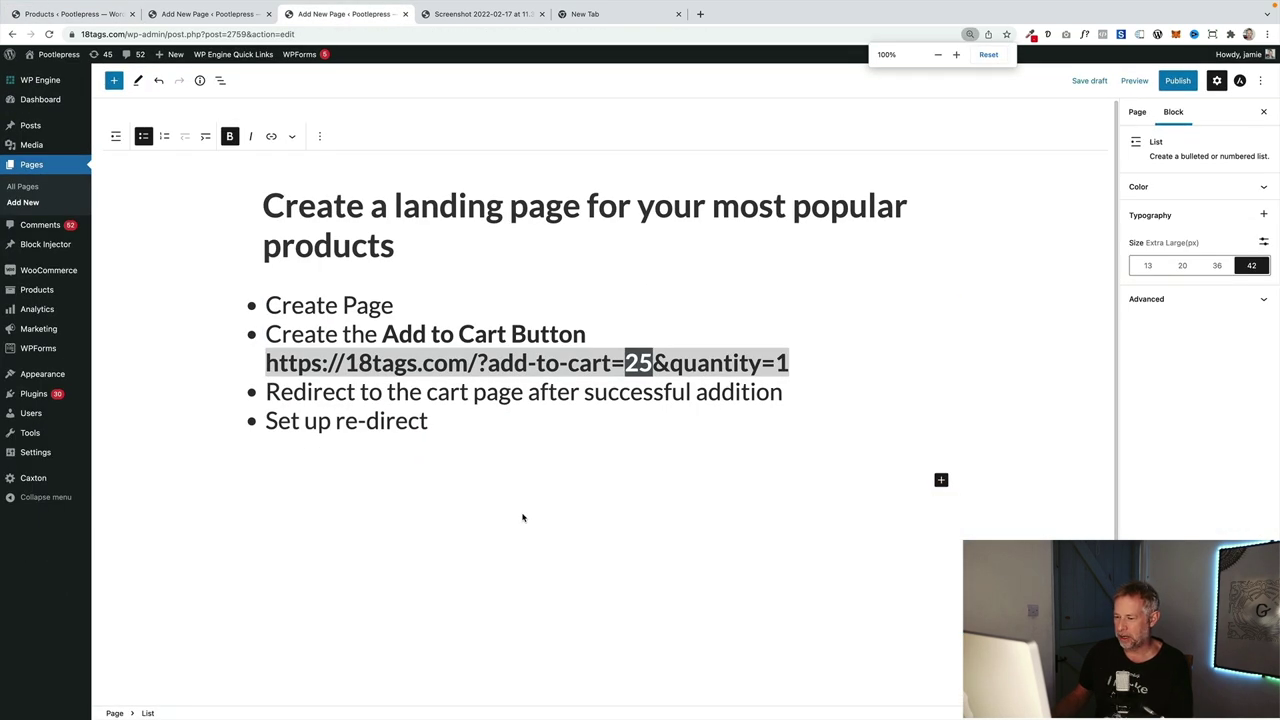
double_click(638, 363)
text(194)
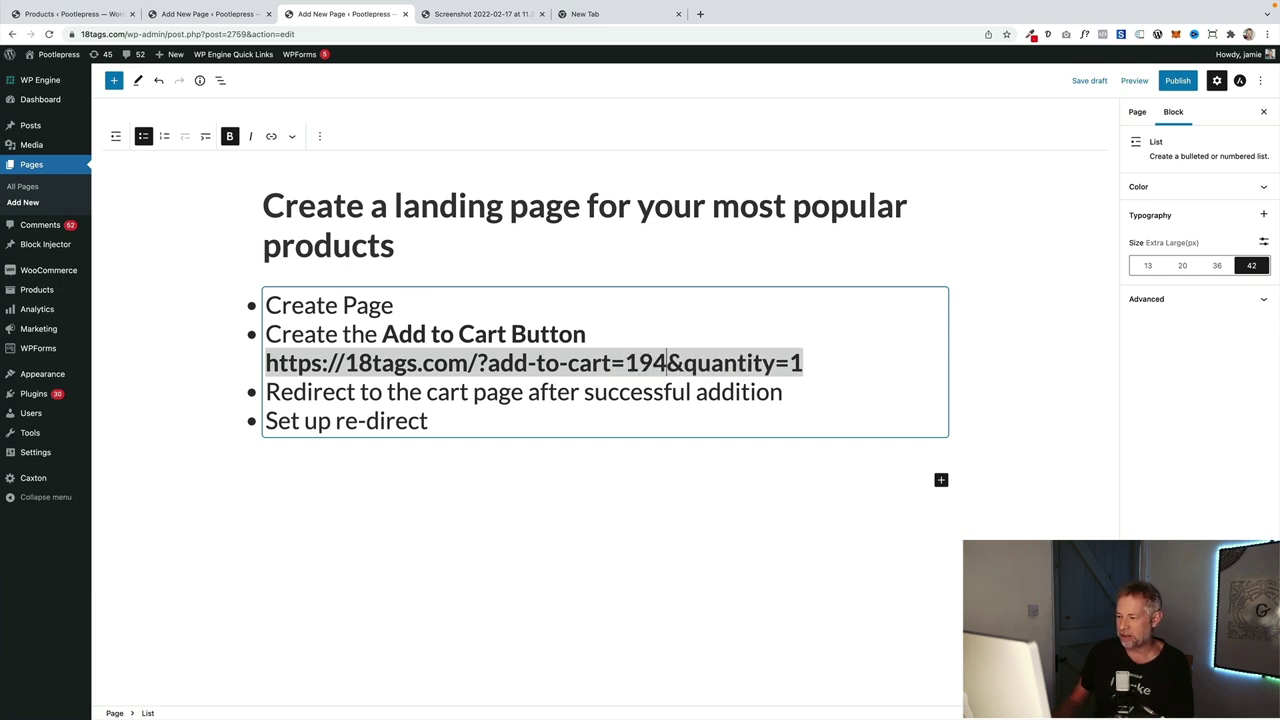
drag(806, 365, 264, 348)
key(ctrl+c)
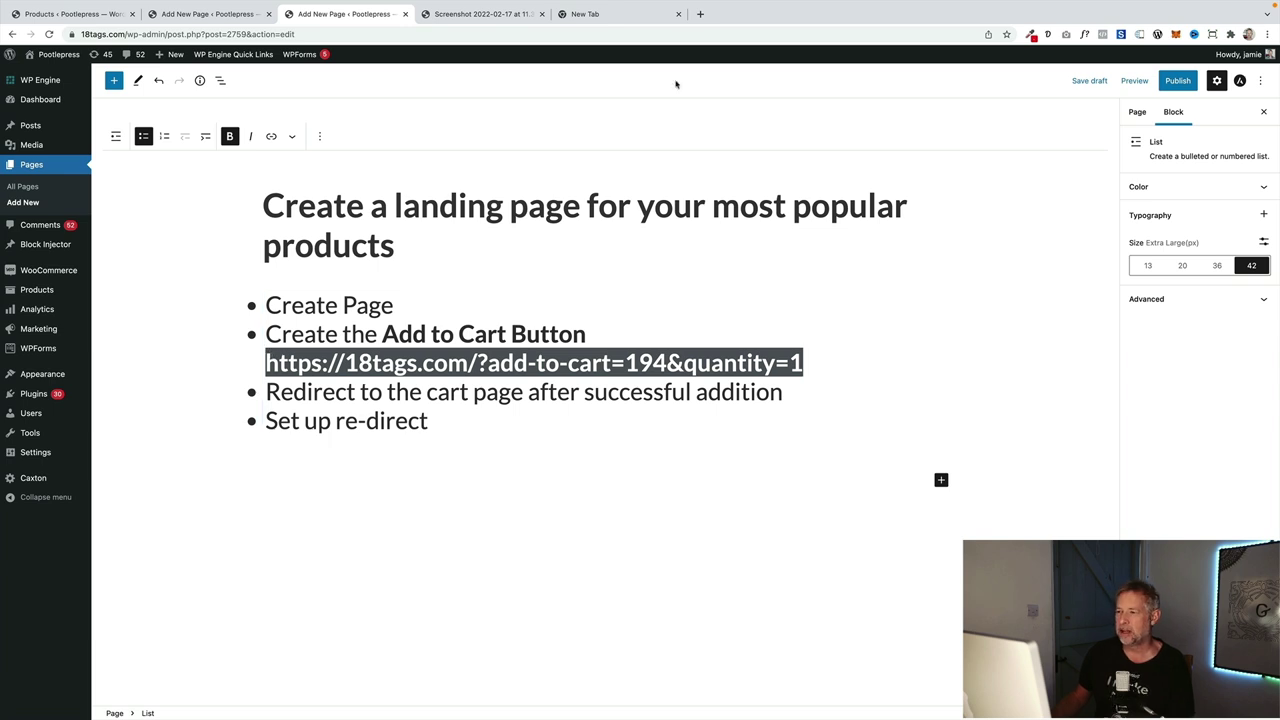
click(207, 14)
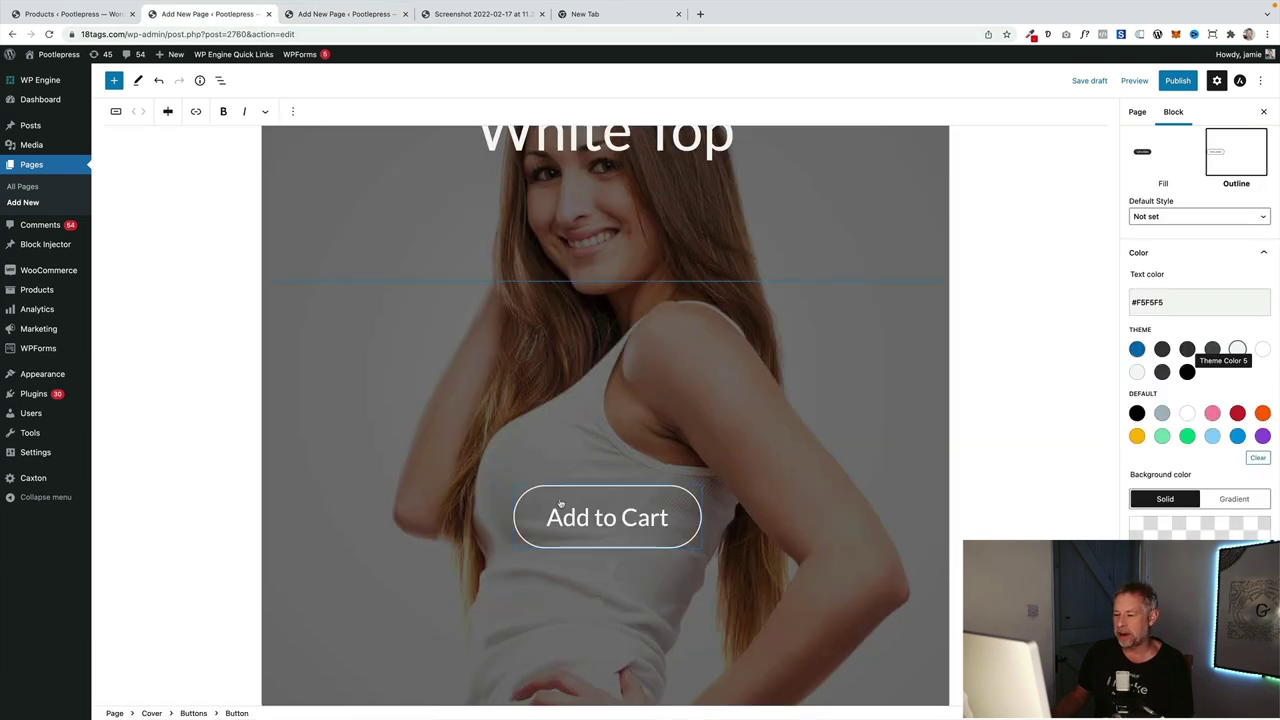
key(ctrl+Tab)
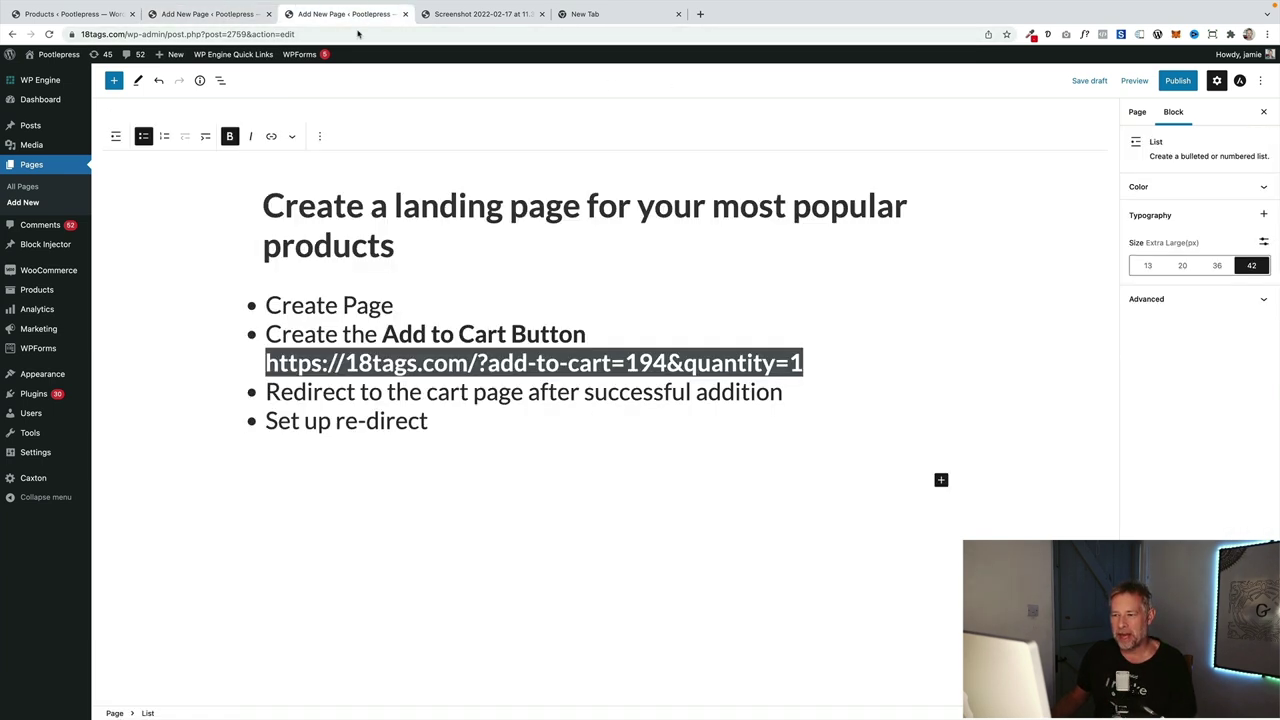
click(237, 13)
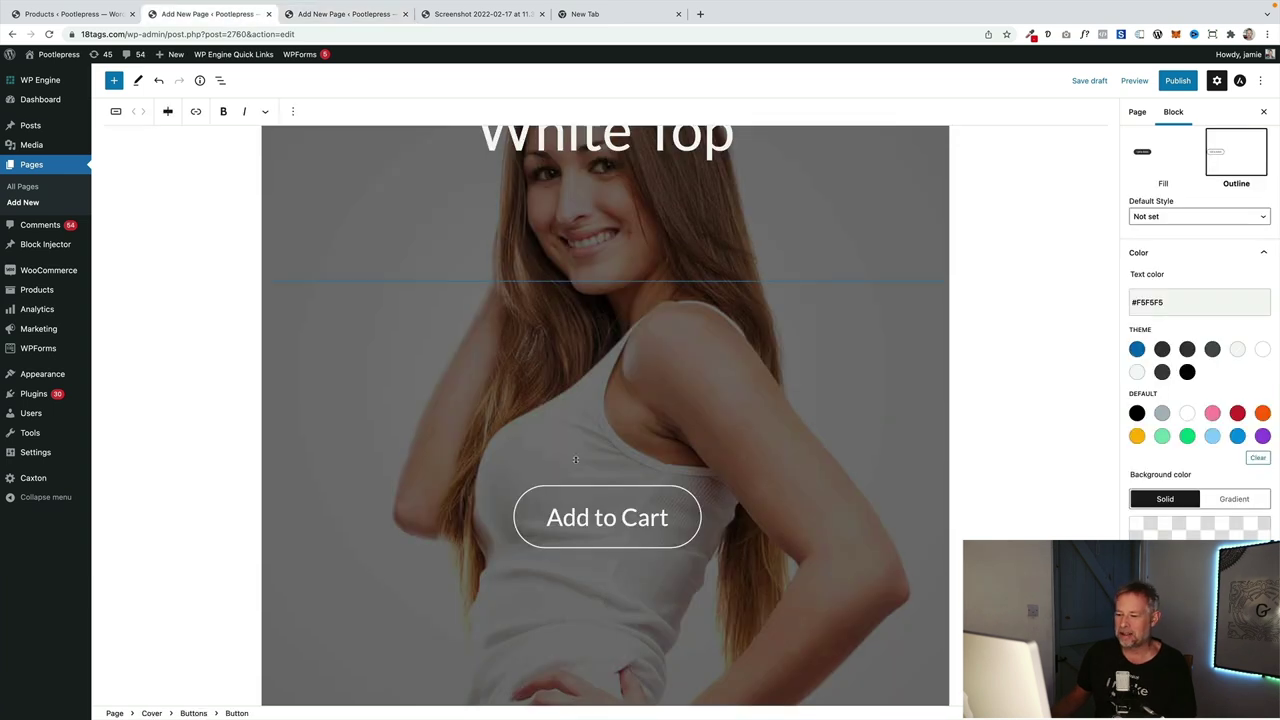
click(197, 112)
key(ctrl+v)
click(690, 578)
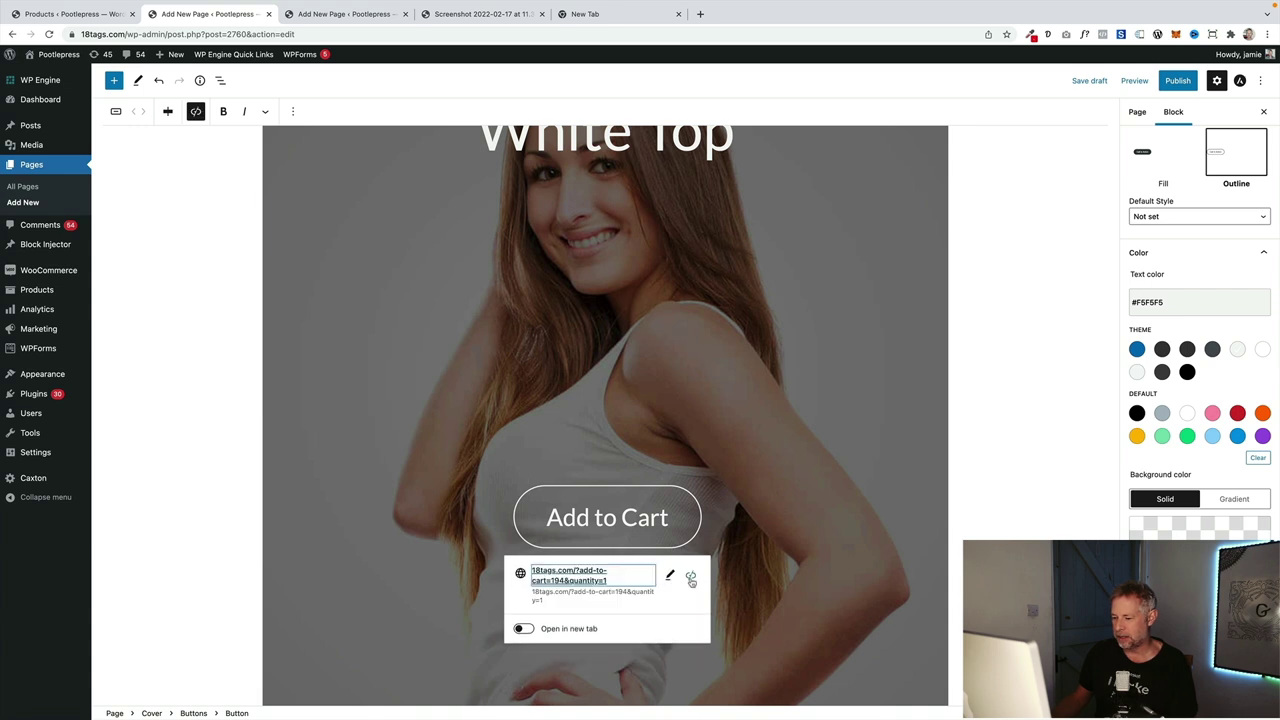
- Publish the White Top landing page, view it live and test its "Add to Cart" button
click(1169, 82)
click(1163, 81)
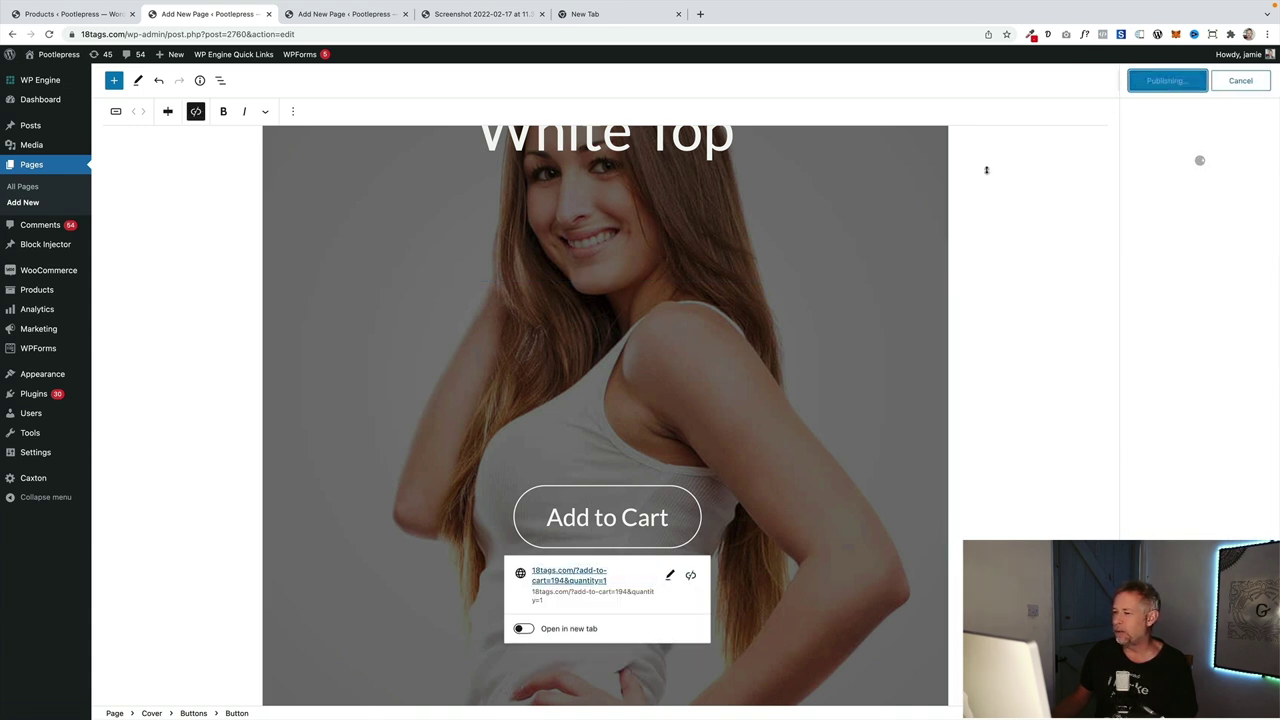
click(206, 684)
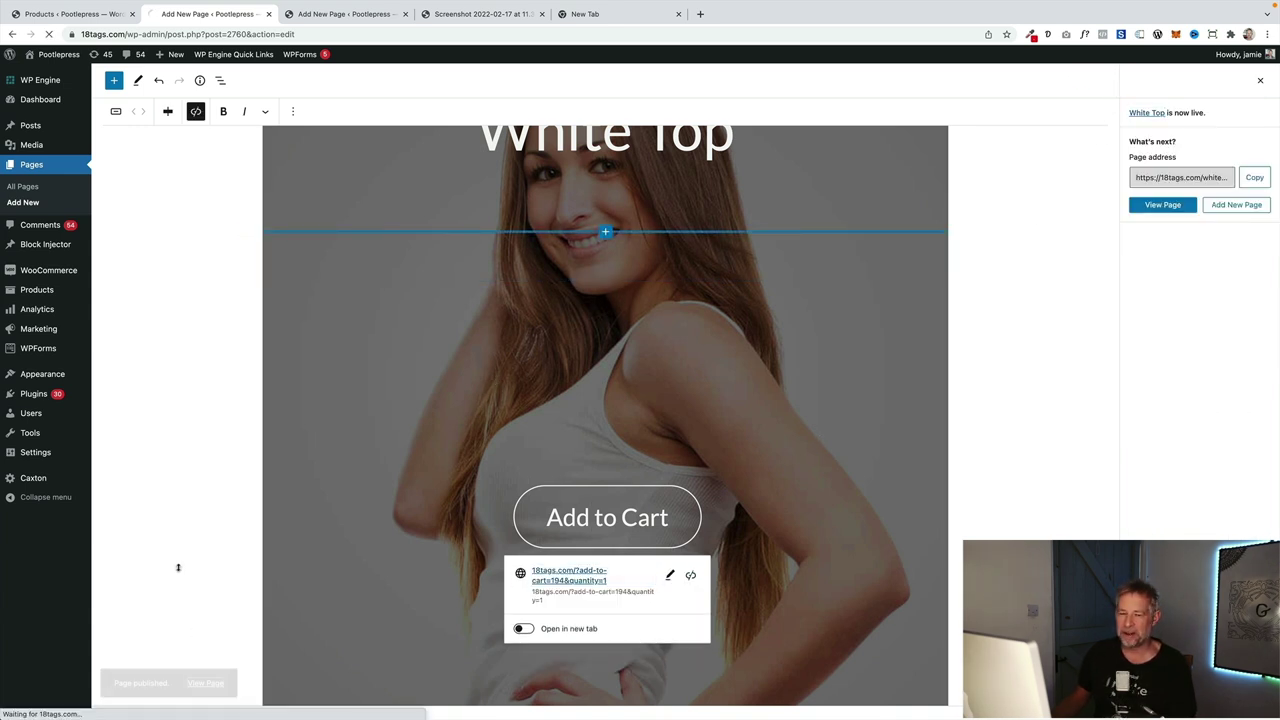
scroll(190, 556, down, 2)
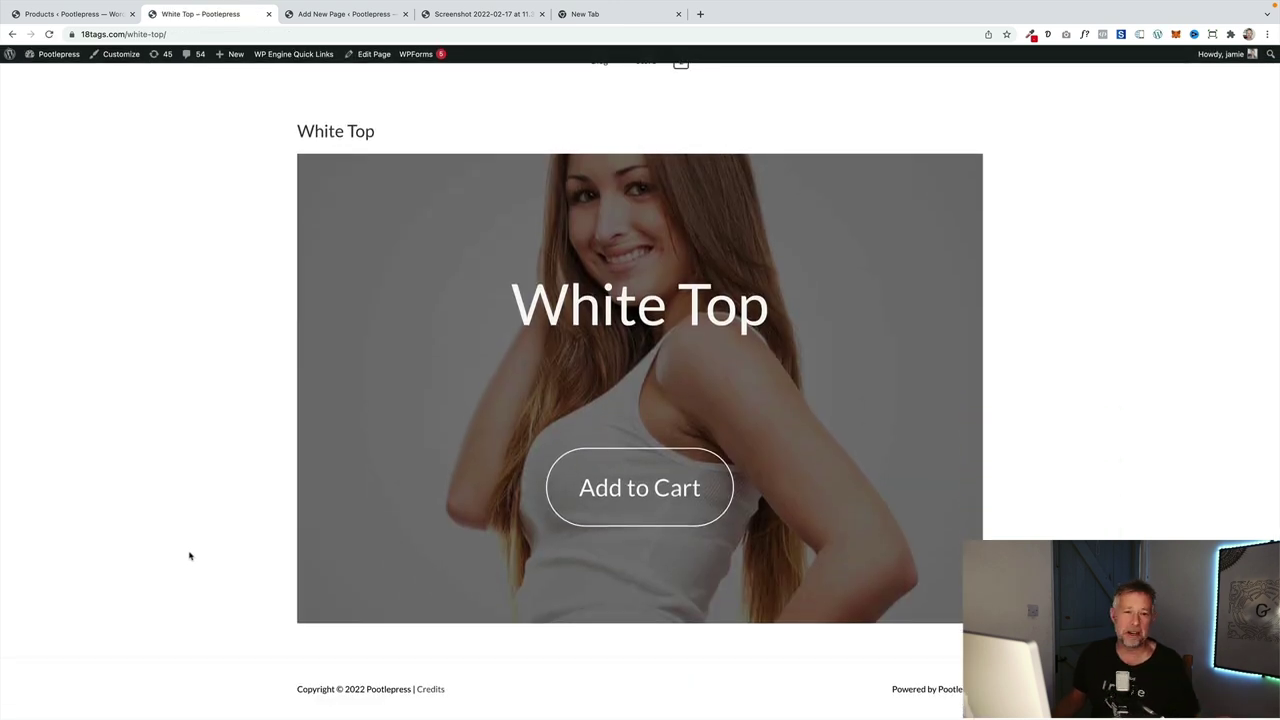
click(620, 492)
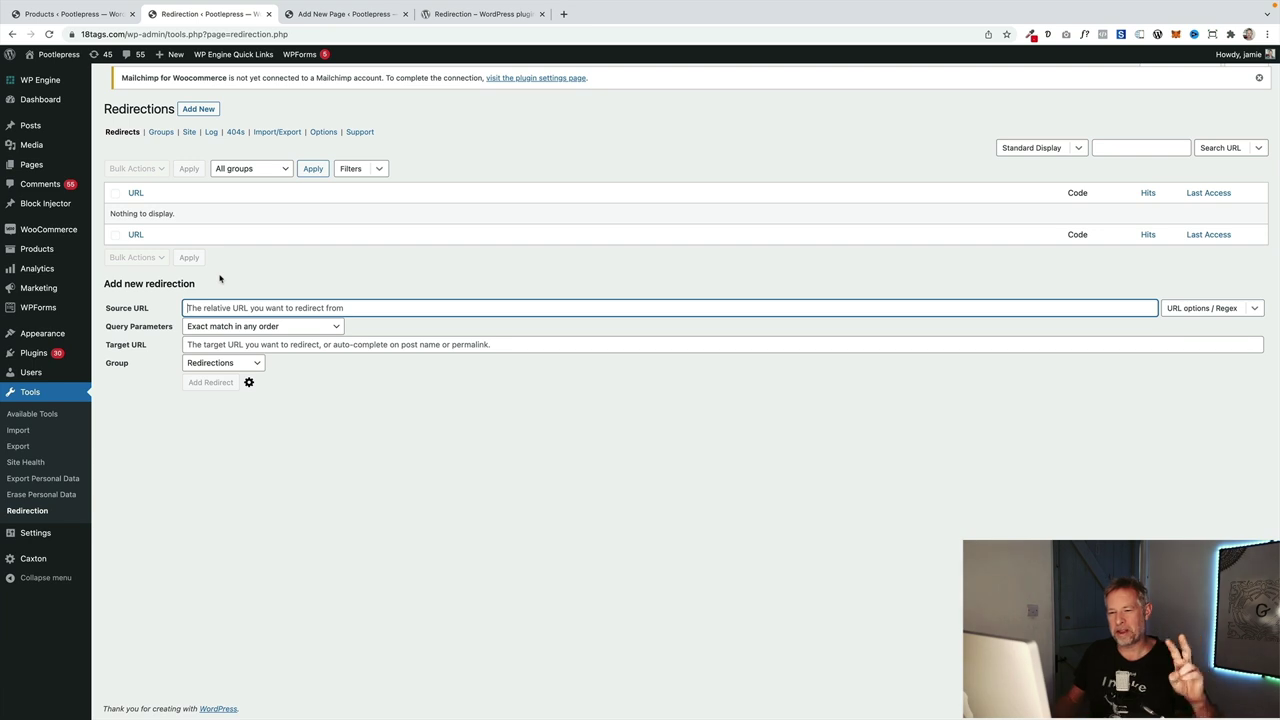
- Open the WooCommerce product settings and highlight the "Redirect to the cart page after successful addition" option under Add to cart behaviour
mouse_move(60, 236)
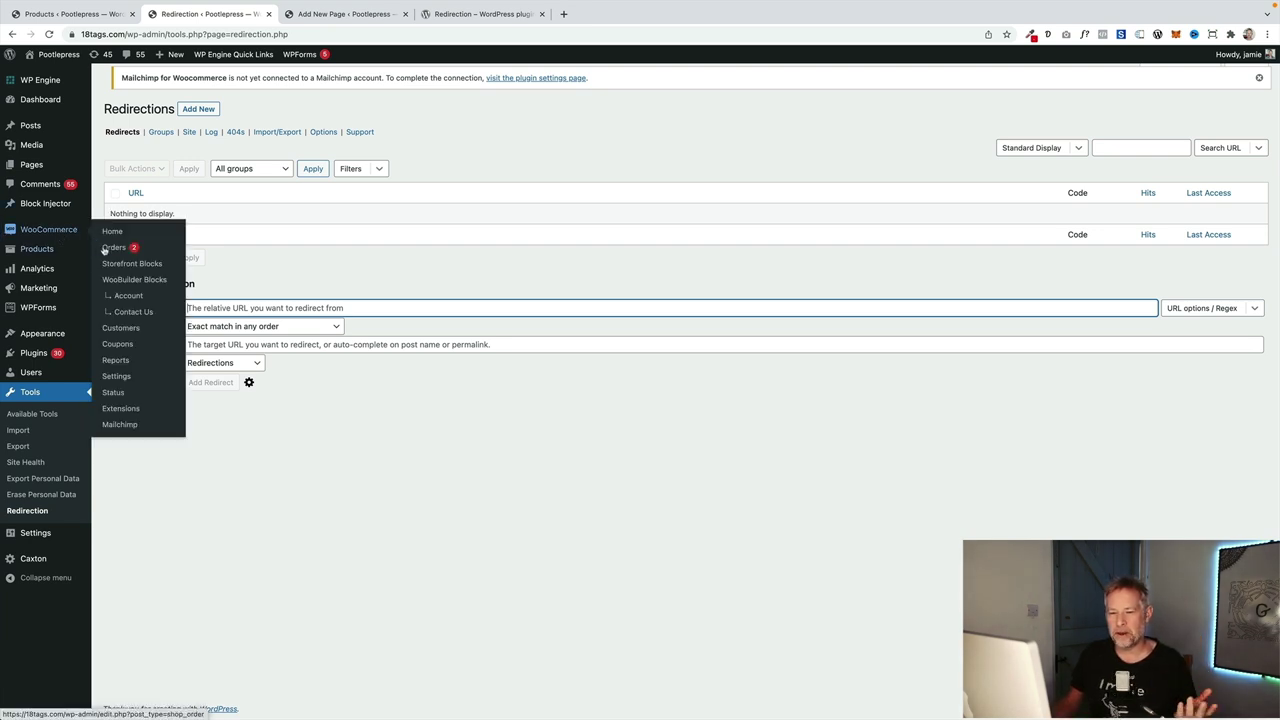
click(135, 378)
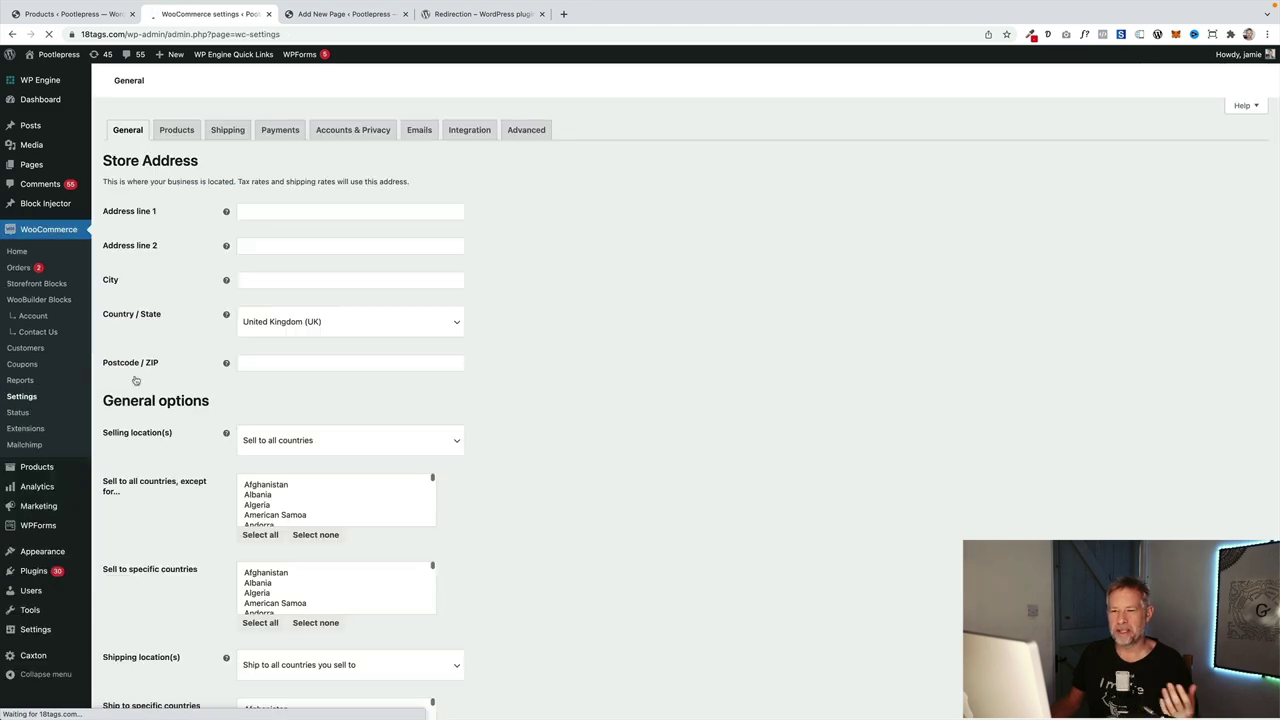
scroll(269, 417, down, 3)
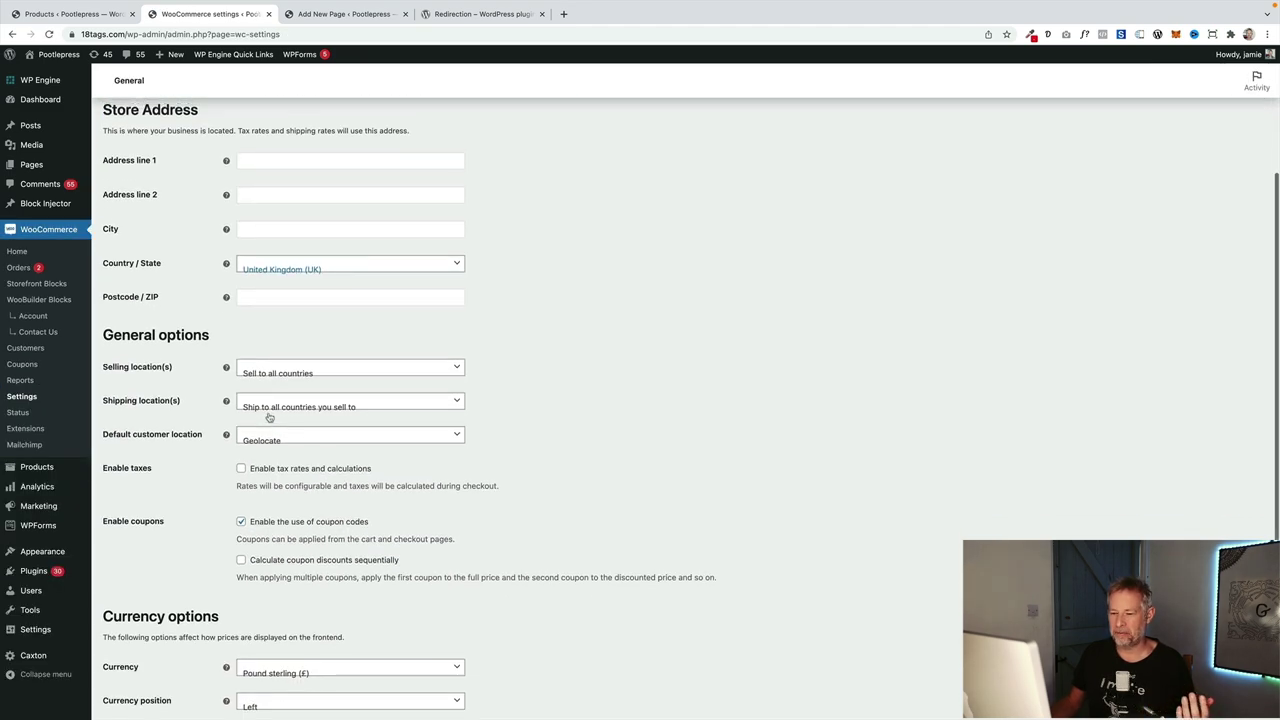
scroll(269, 418, up, 1)
scroll(268, 420, down, 3)
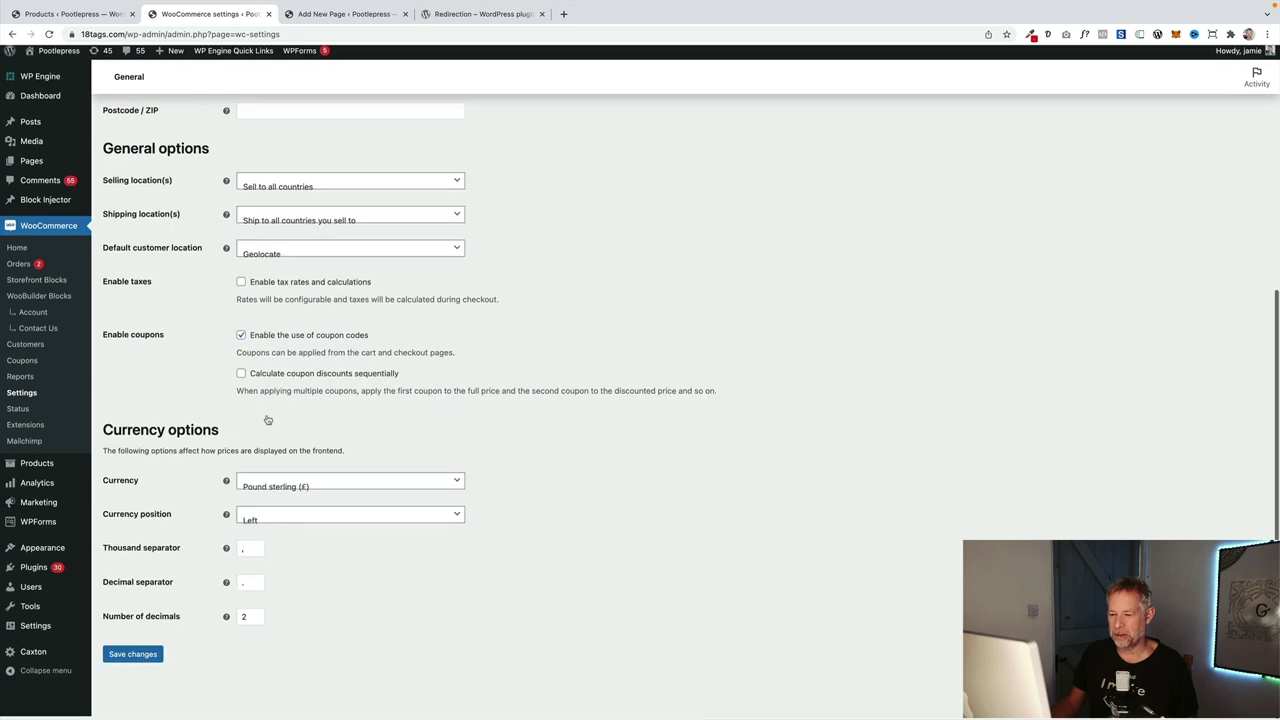
scroll(268, 420, up, 6)
click(176, 245)
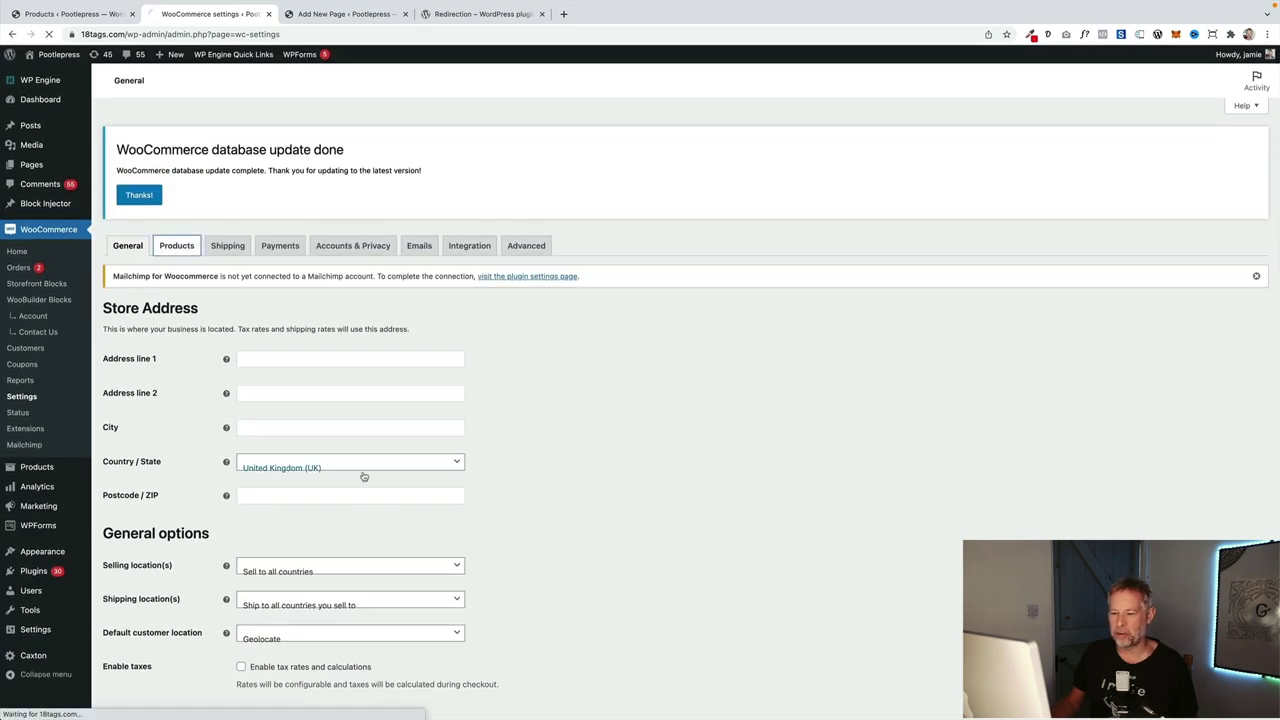
scroll(368, 440, down, 2)
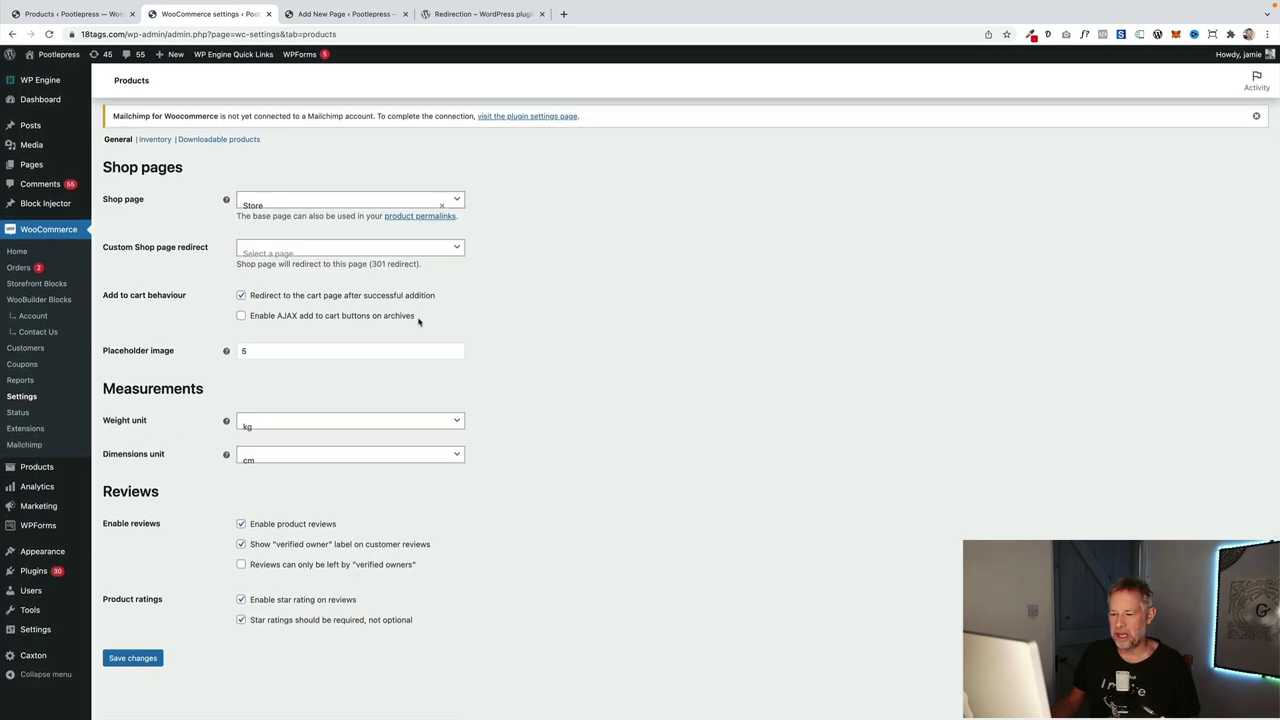
drag(436, 300, 257, 300)
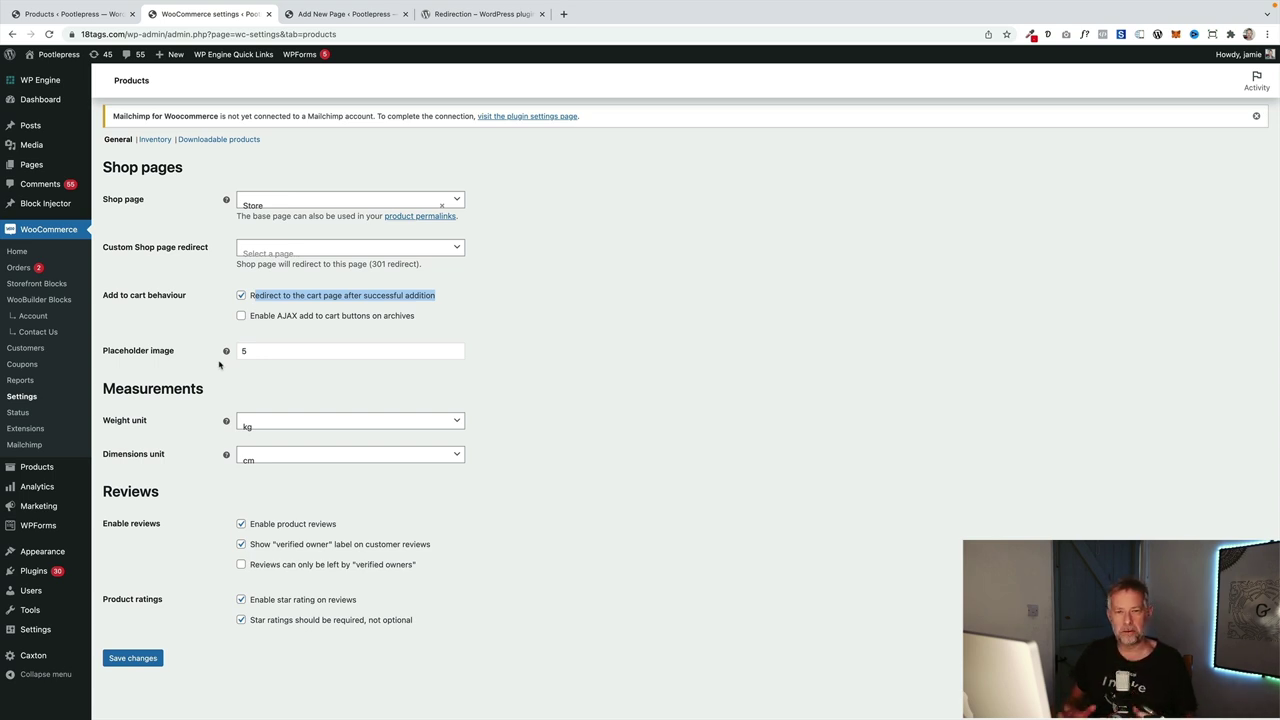
- Look over the Redirection plugin's description on WordPress.org
click(470, 14)
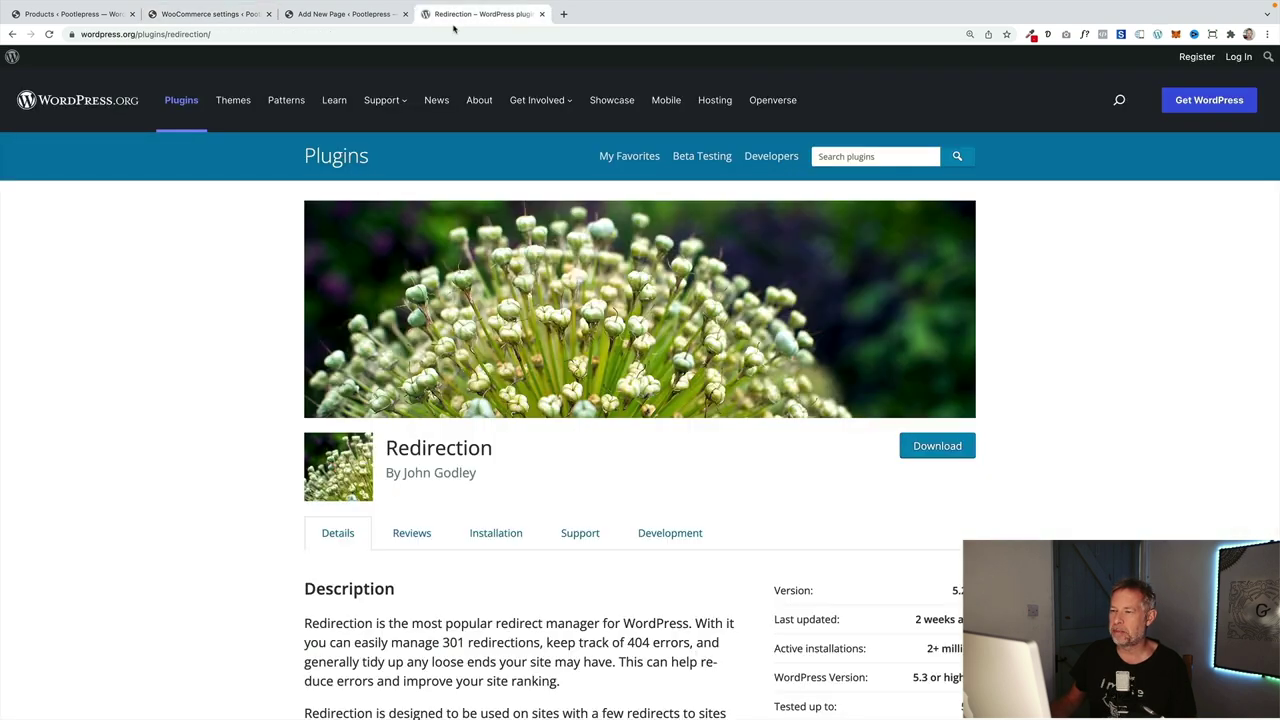
scroll(192, 462, down, 3)
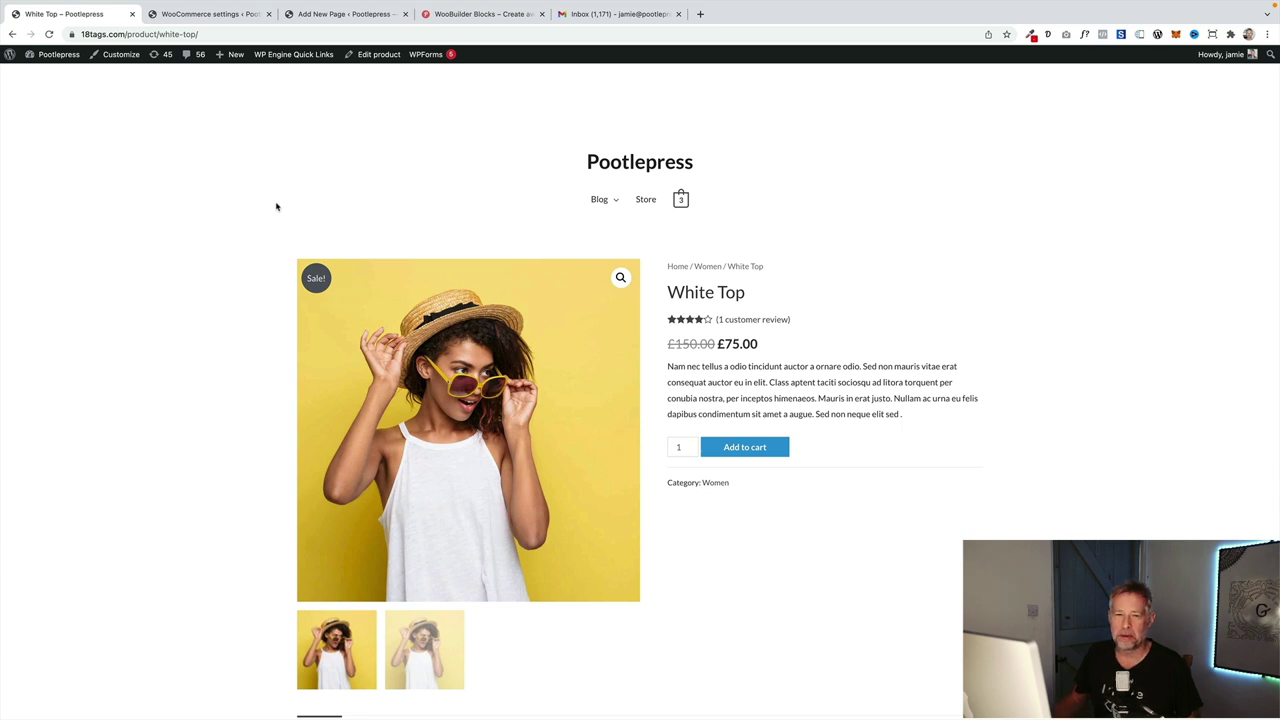
- Open the White Top product for editing and enable WooBuilder Blocks for it, starting from scratch
click(375, 55)
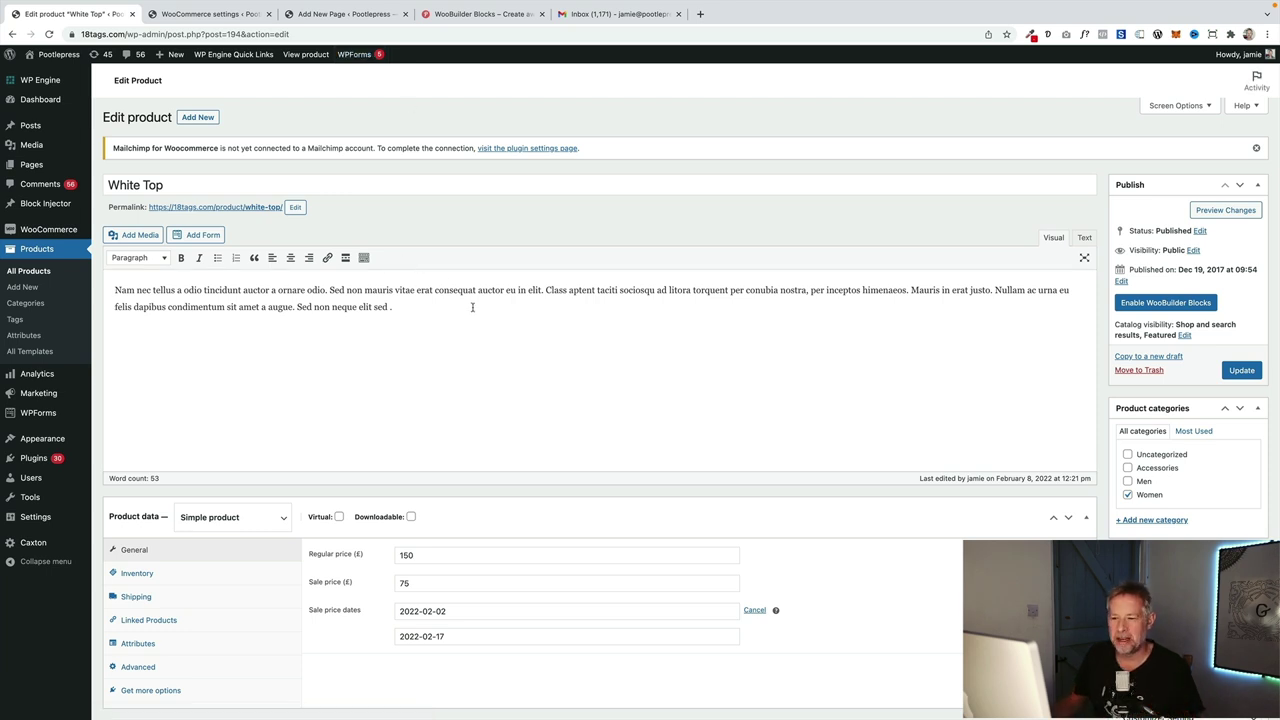
scroll(468, 305, down, 1)
click(1161, 257)
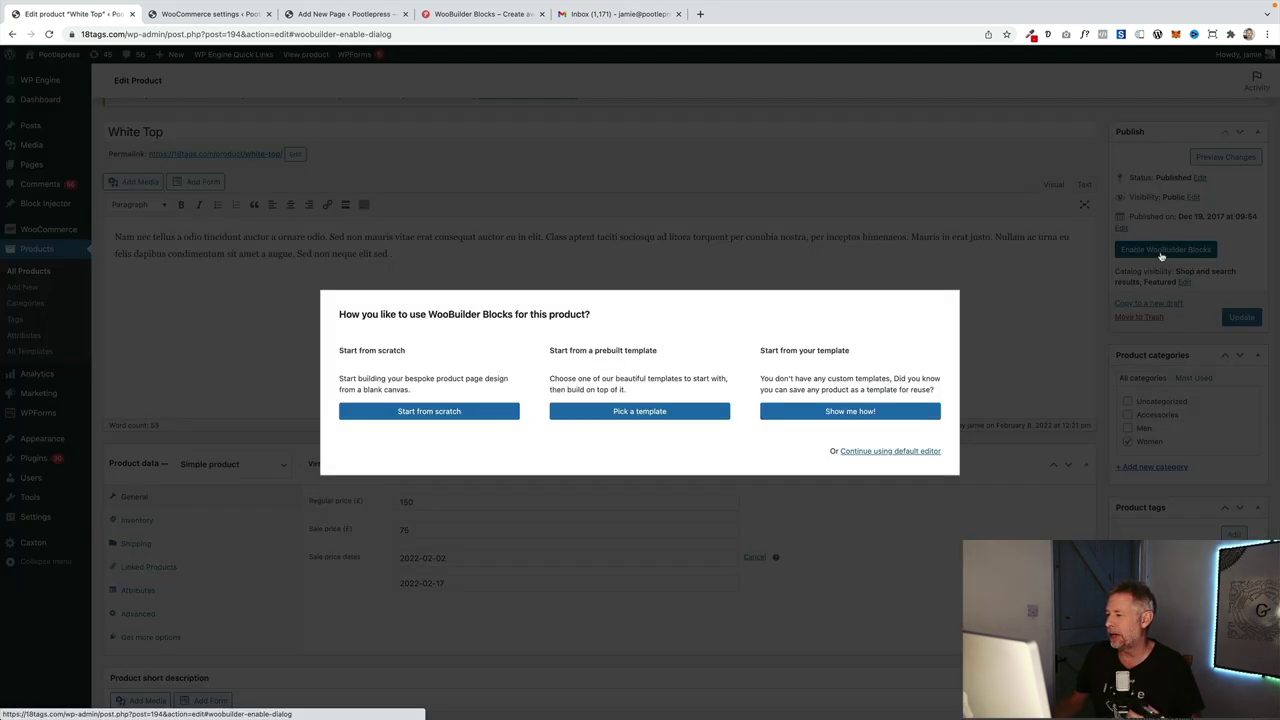
click(421, 414)
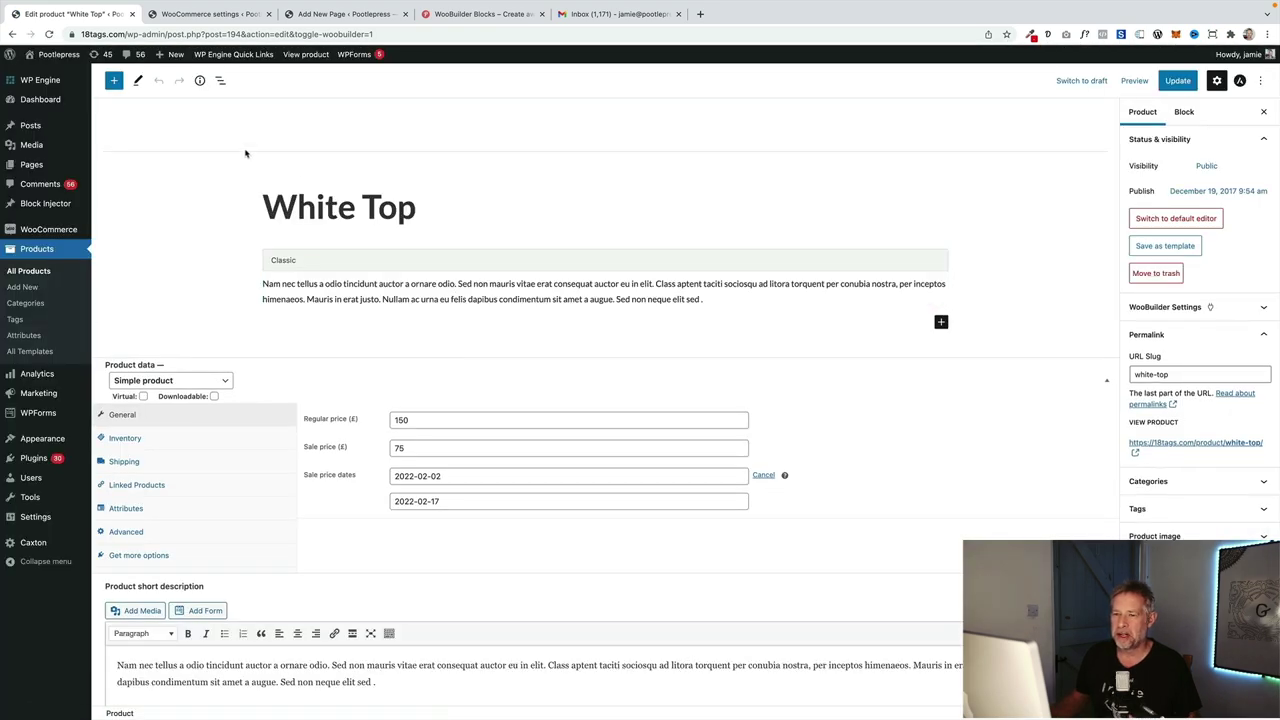
- Open the full block library for the White Top product and examine the WooBuilder blocks it offers
click(113, 80)
scroll(174, 316, down, 4)
scroll(180, 340, down, 15)
scroll(185, 353, down, 15)
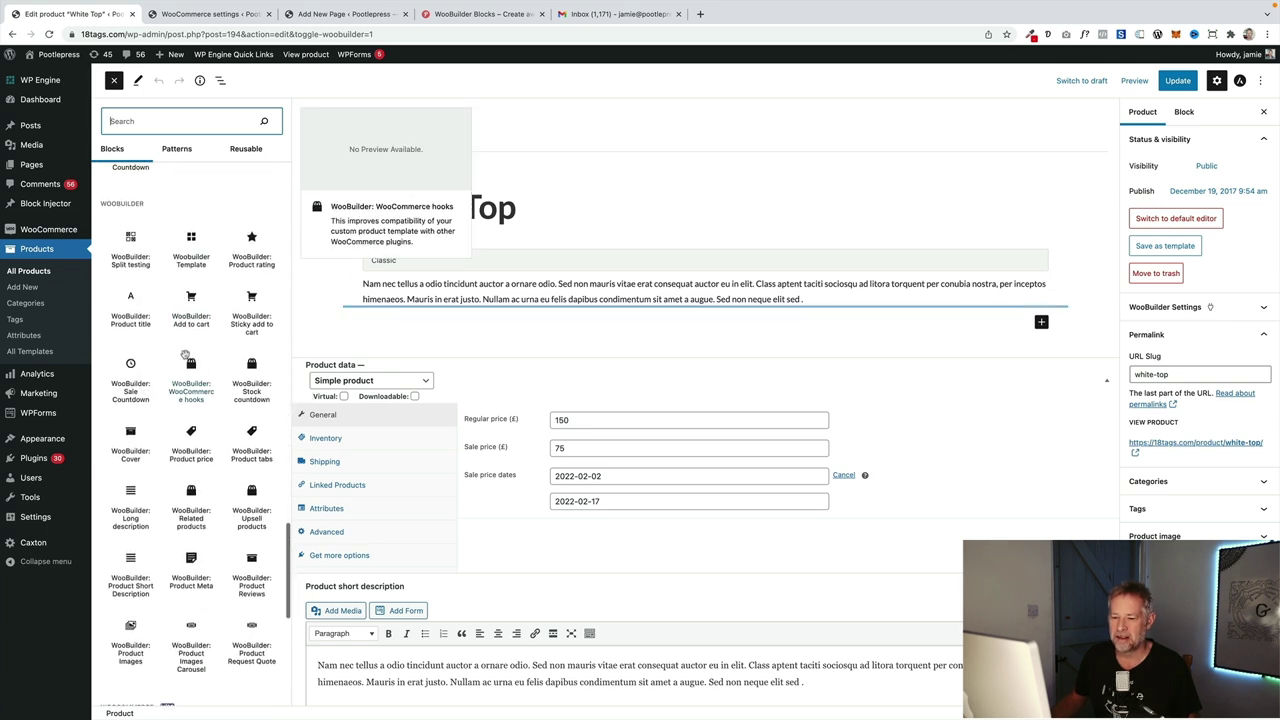
scroll(150, 330, down, 1)
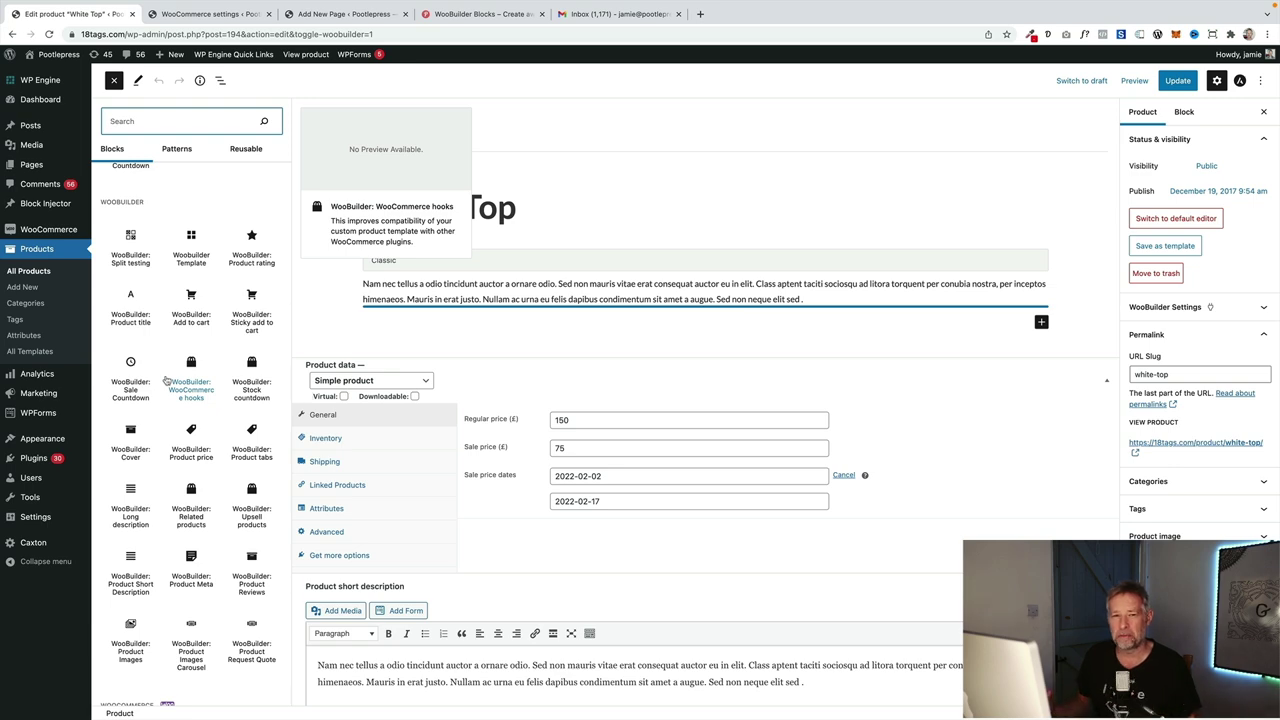
- Browse the example product page designs on the WooBuilder Blocks website
click(437, 19)
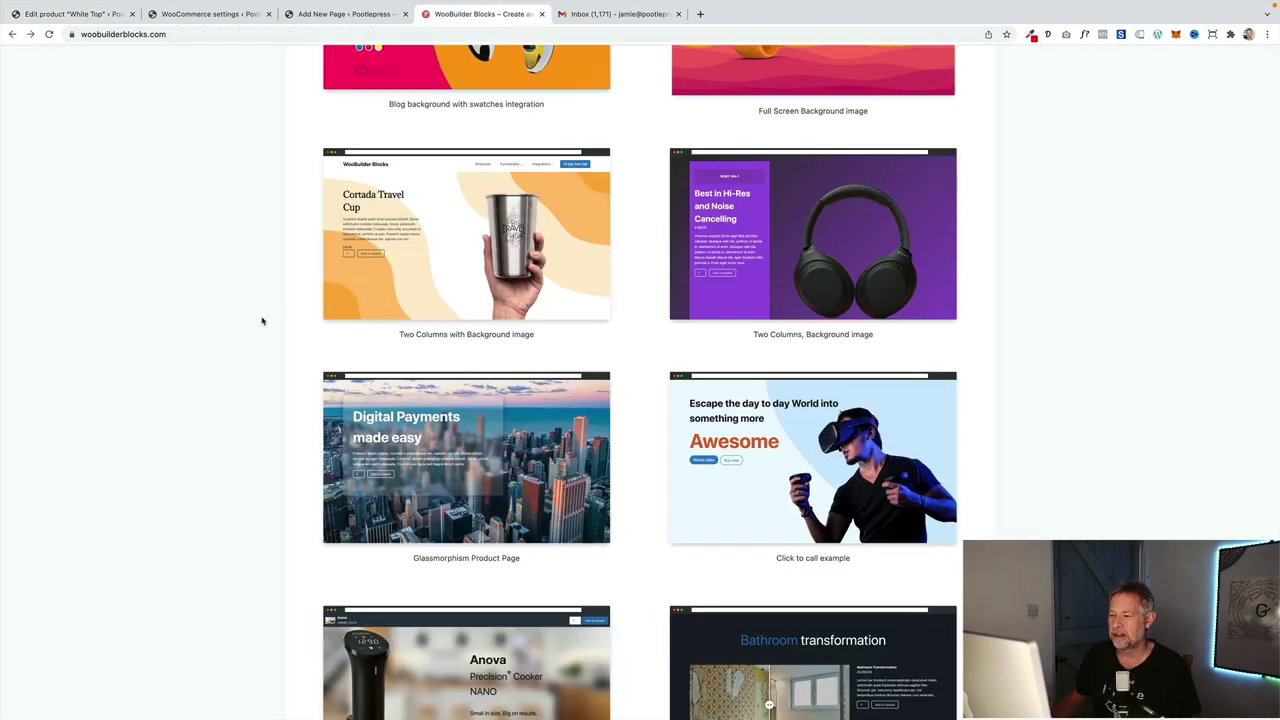
scroll(221, 404, down, 2)
scroll(221, 404, up, 6)
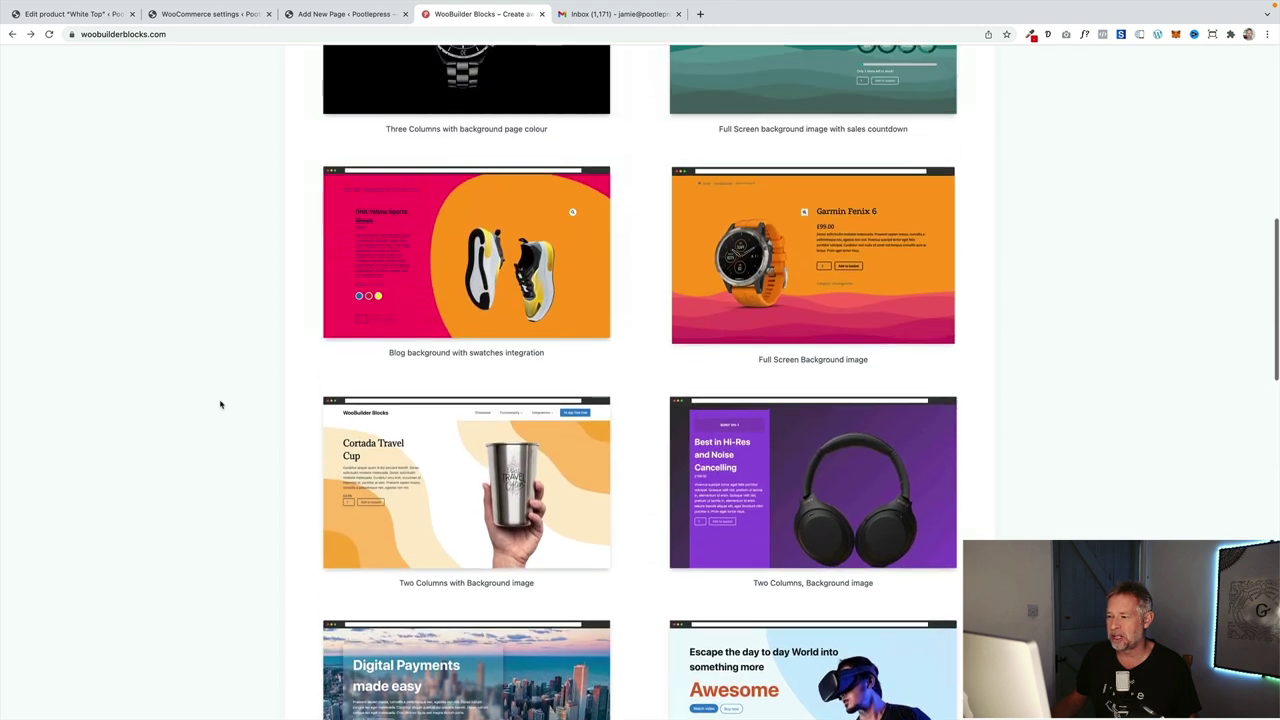
scroll(221, 404, up, 3)
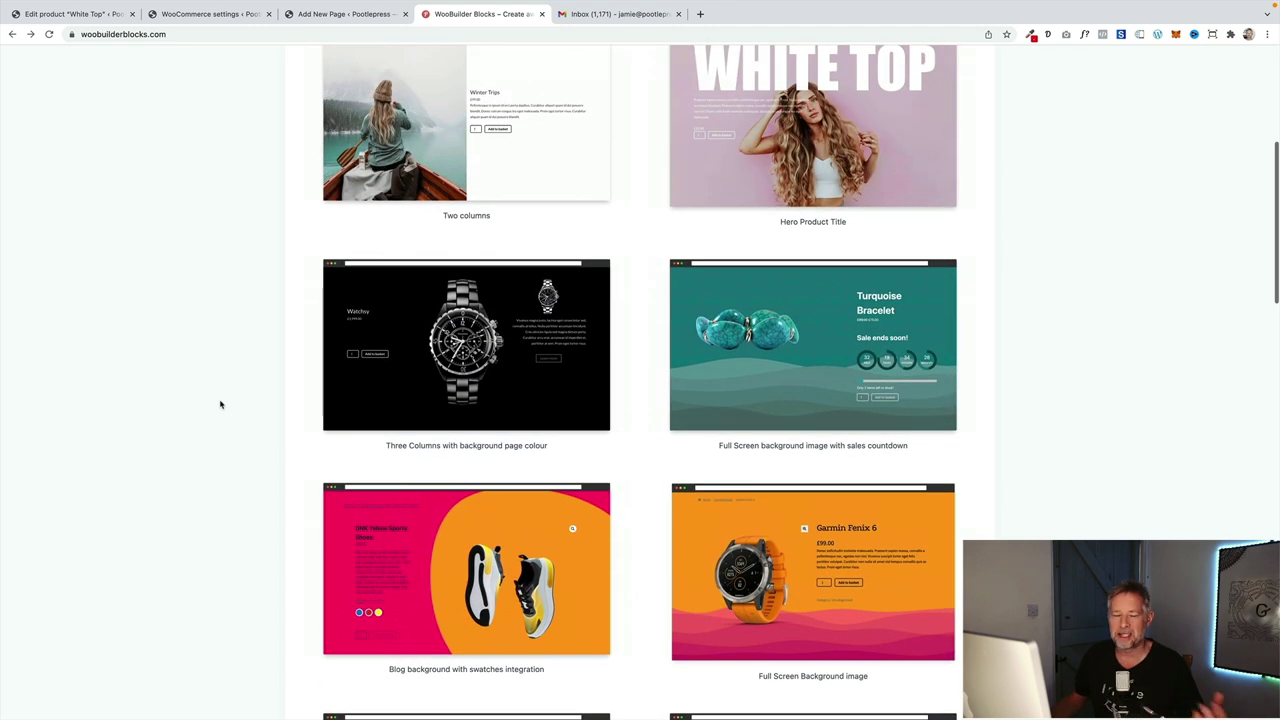
scroll(221, 404, up, 2)
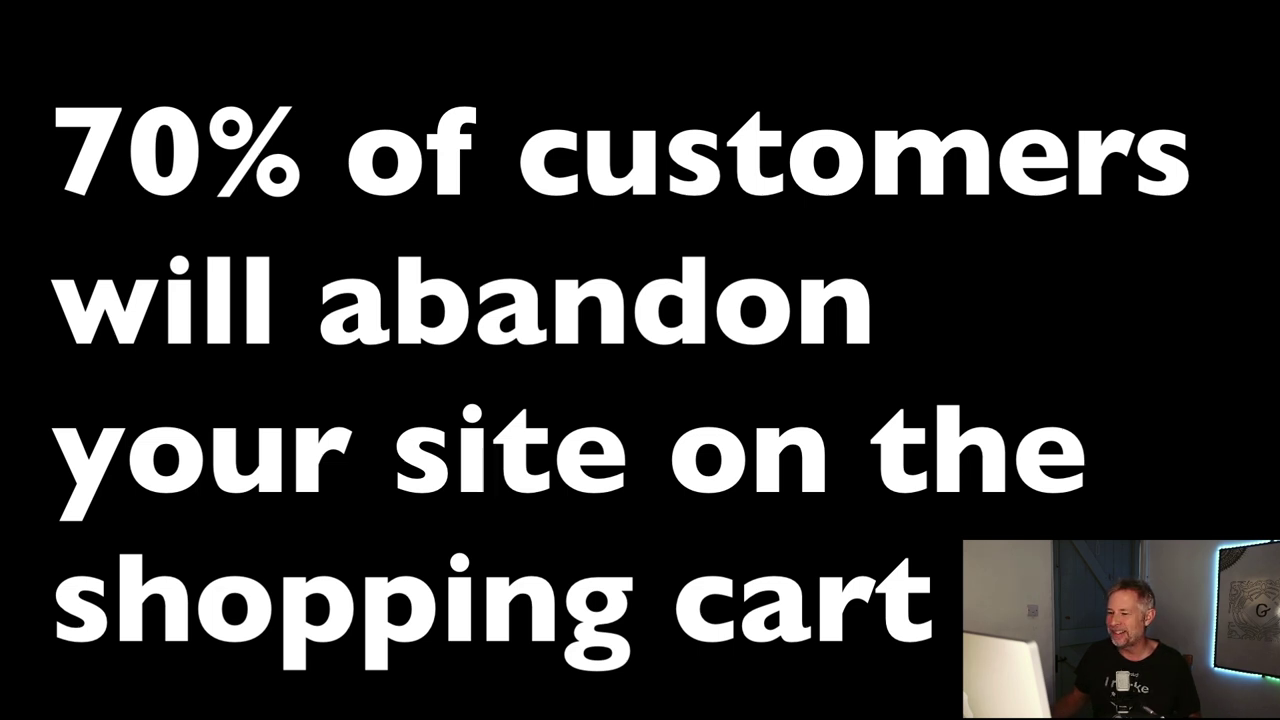
key(Right)
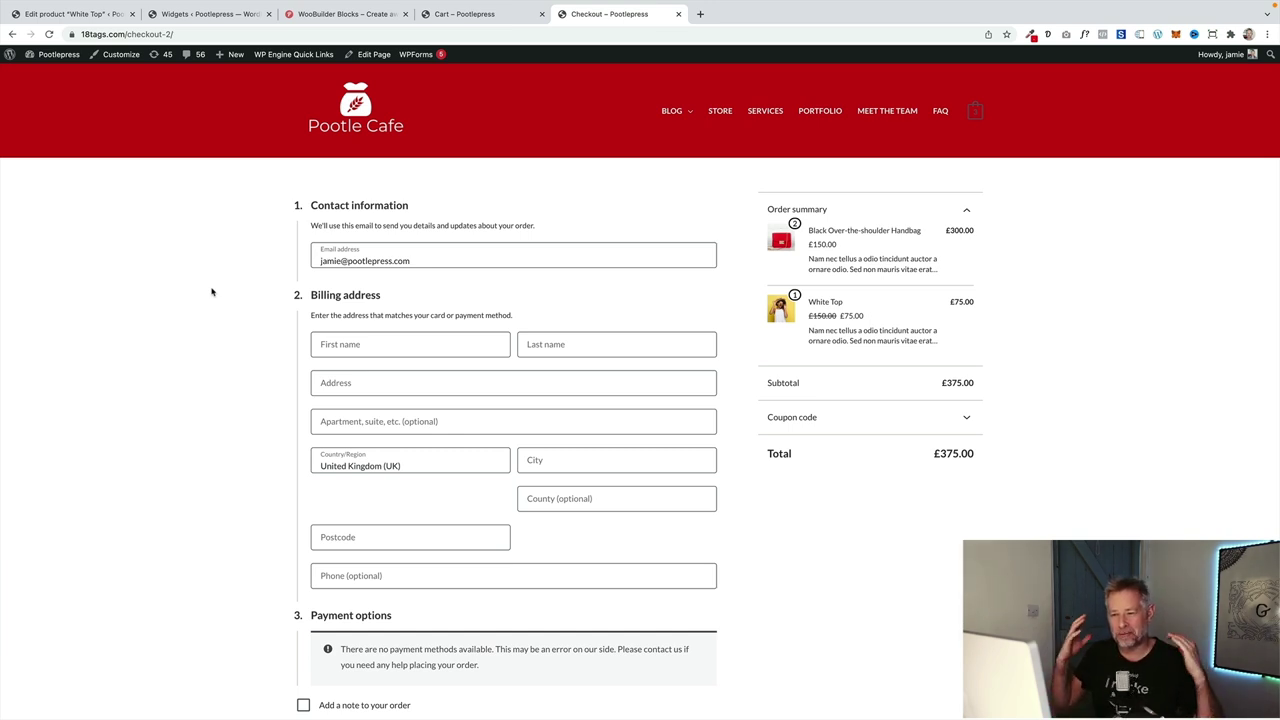
- Open the Cart page for editing and bring up its Astra settings
click(485, 13)
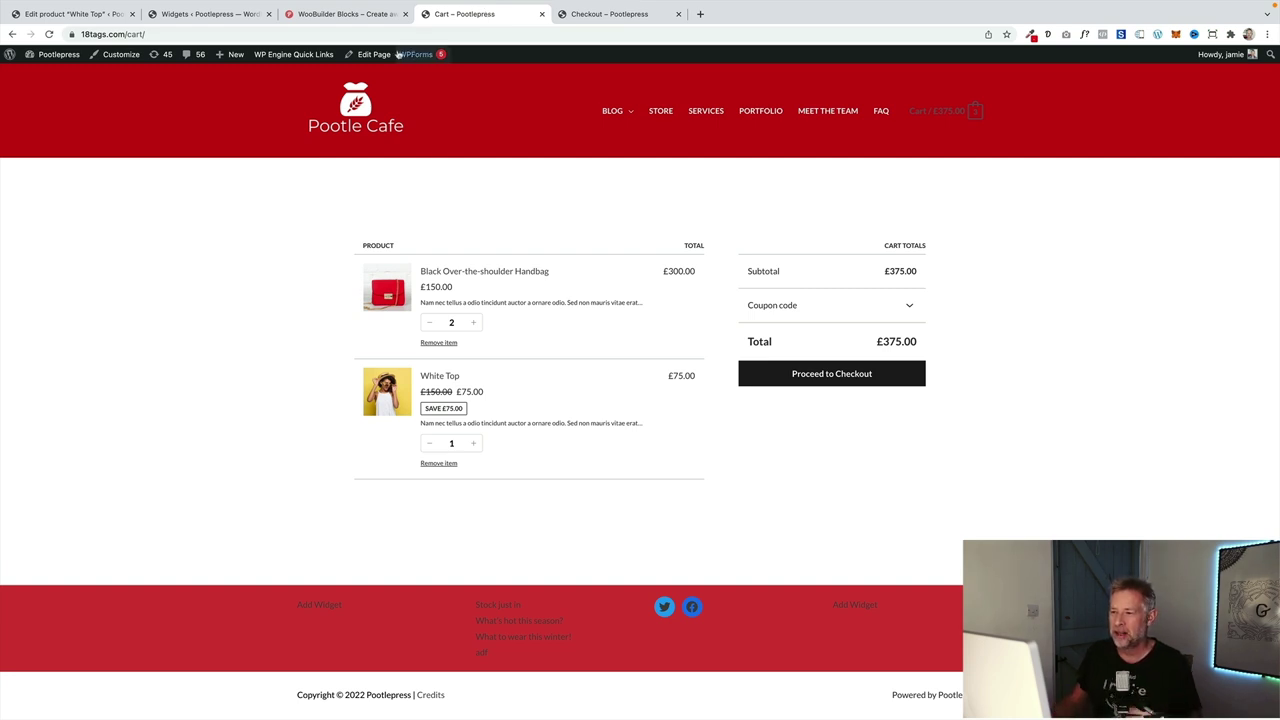
click(364, 55)
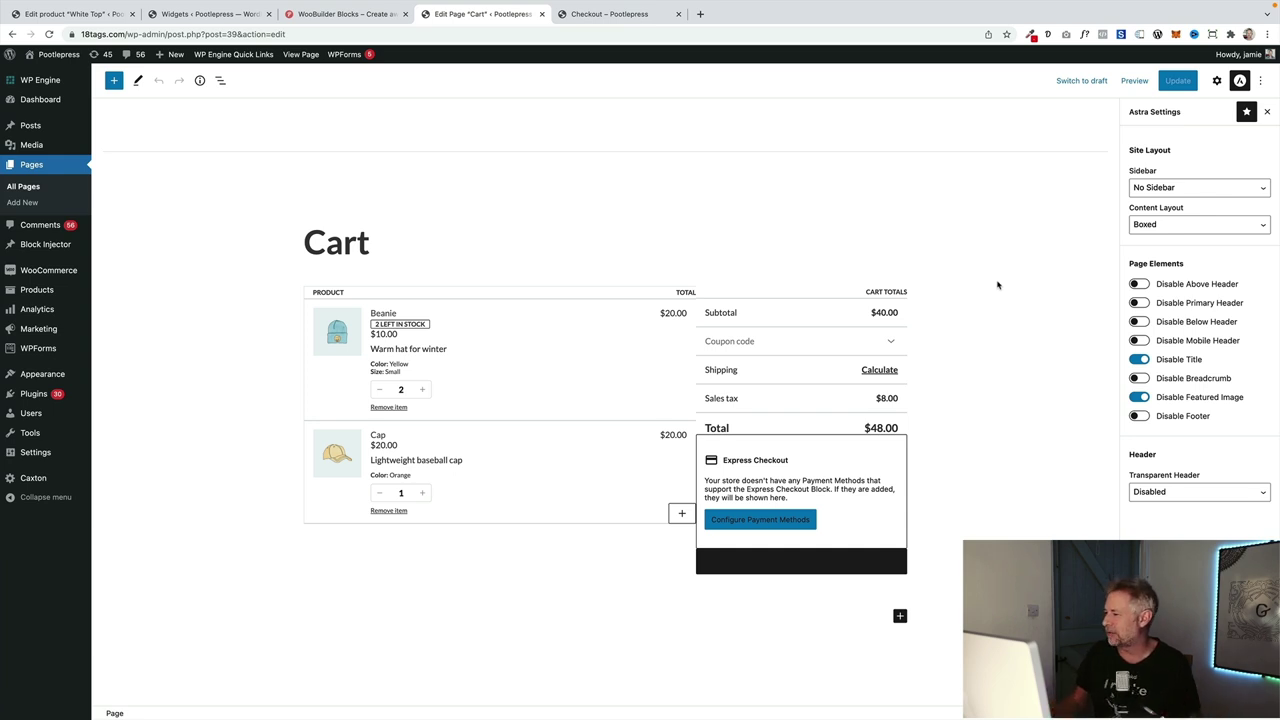
click(1240, 81)
click(1240, 81)
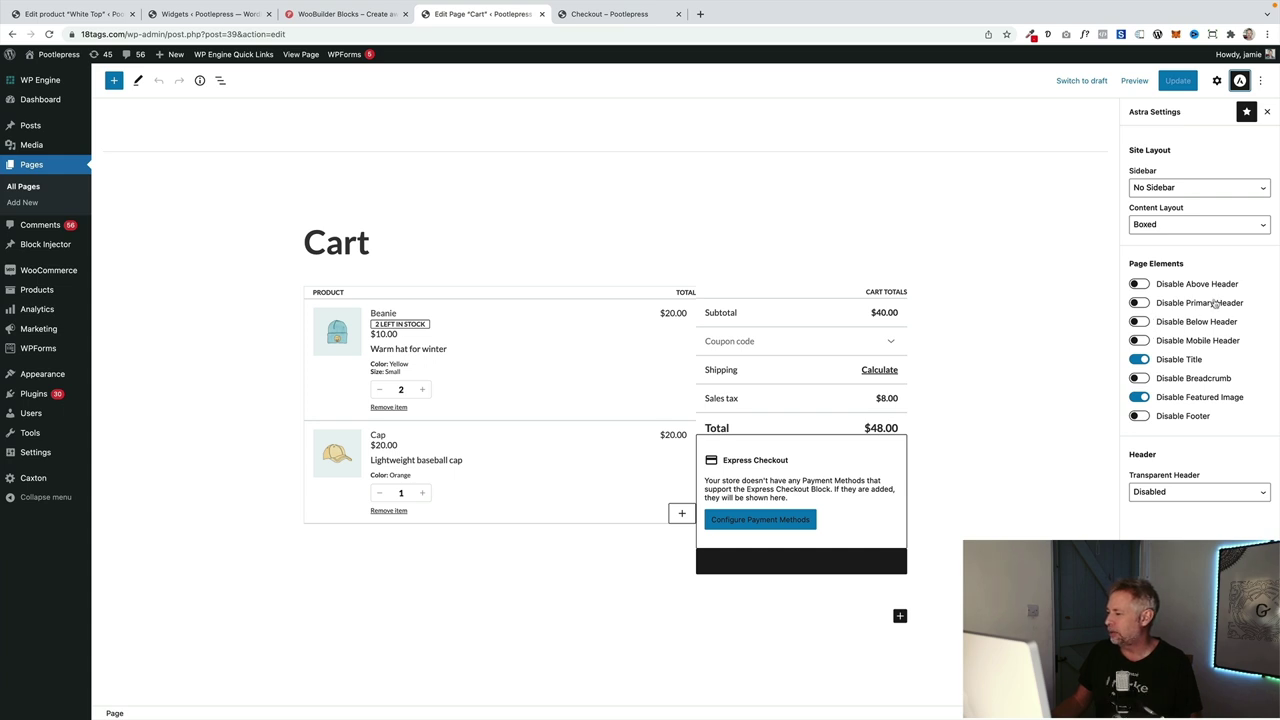
- Disable the above header, primary header and footer on the Cart page, update it and view the live page
click(1140, 284)
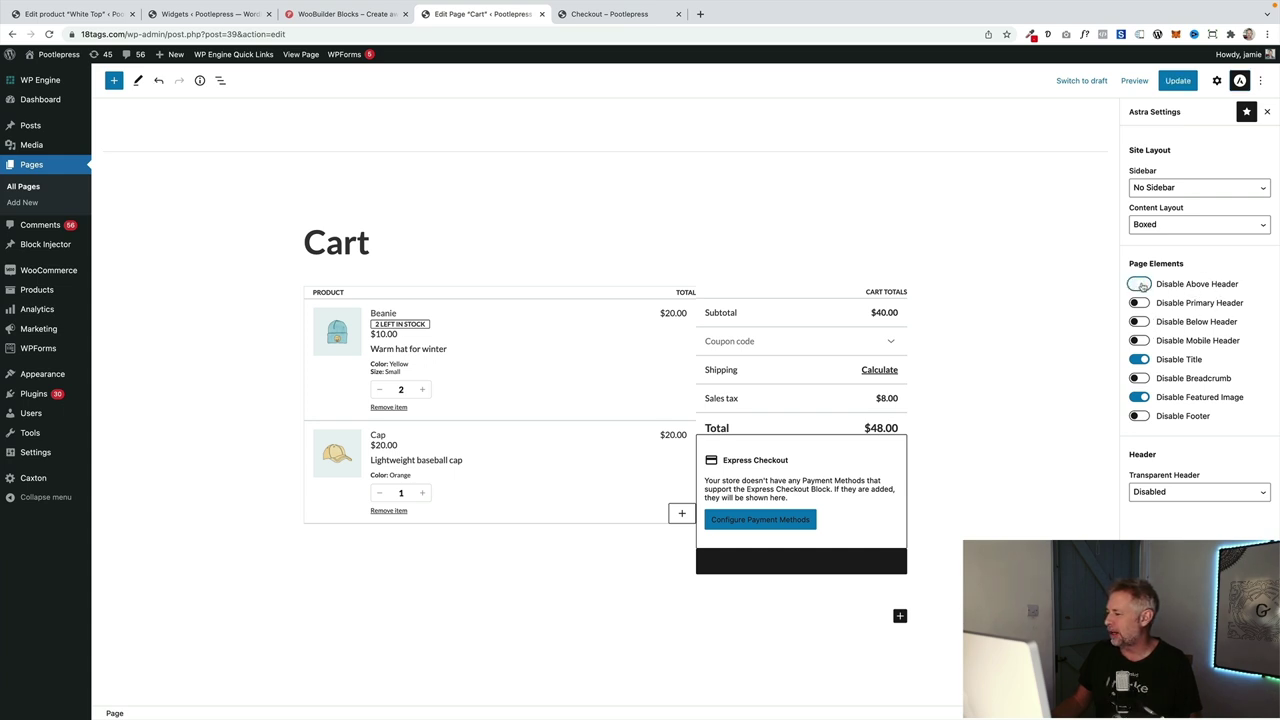
click(1140, 416)
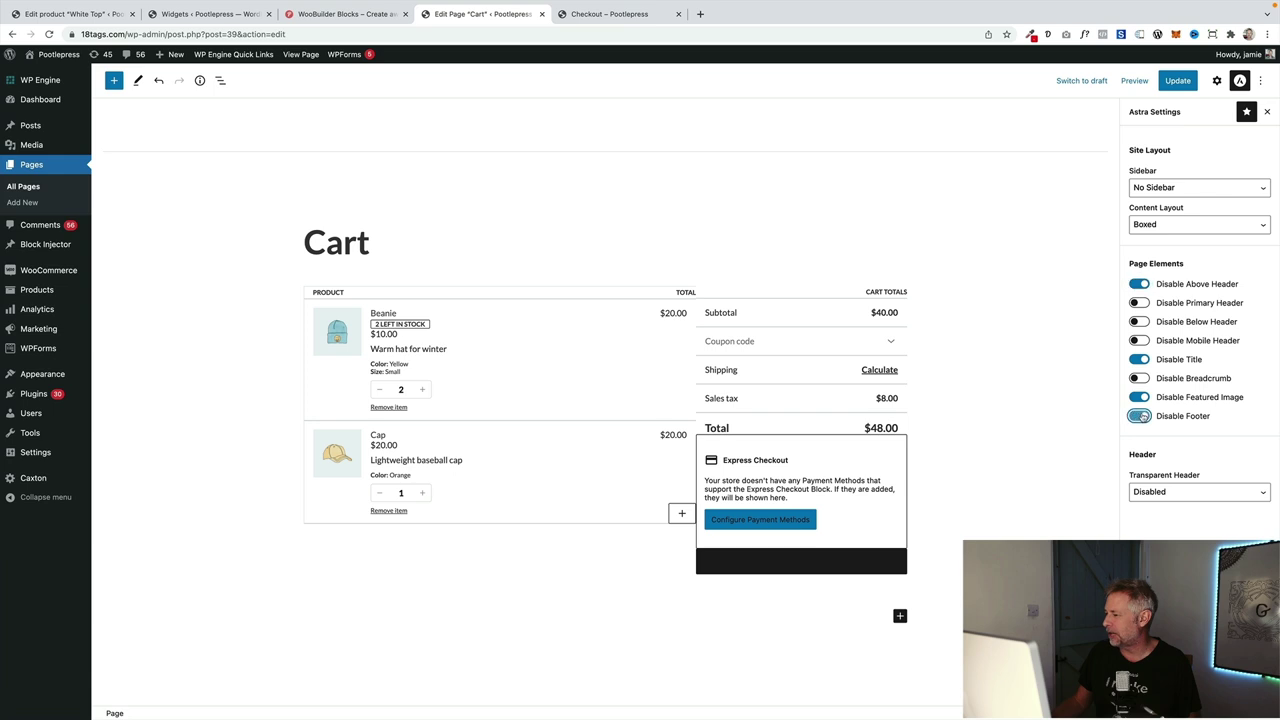
click(1143, 304)
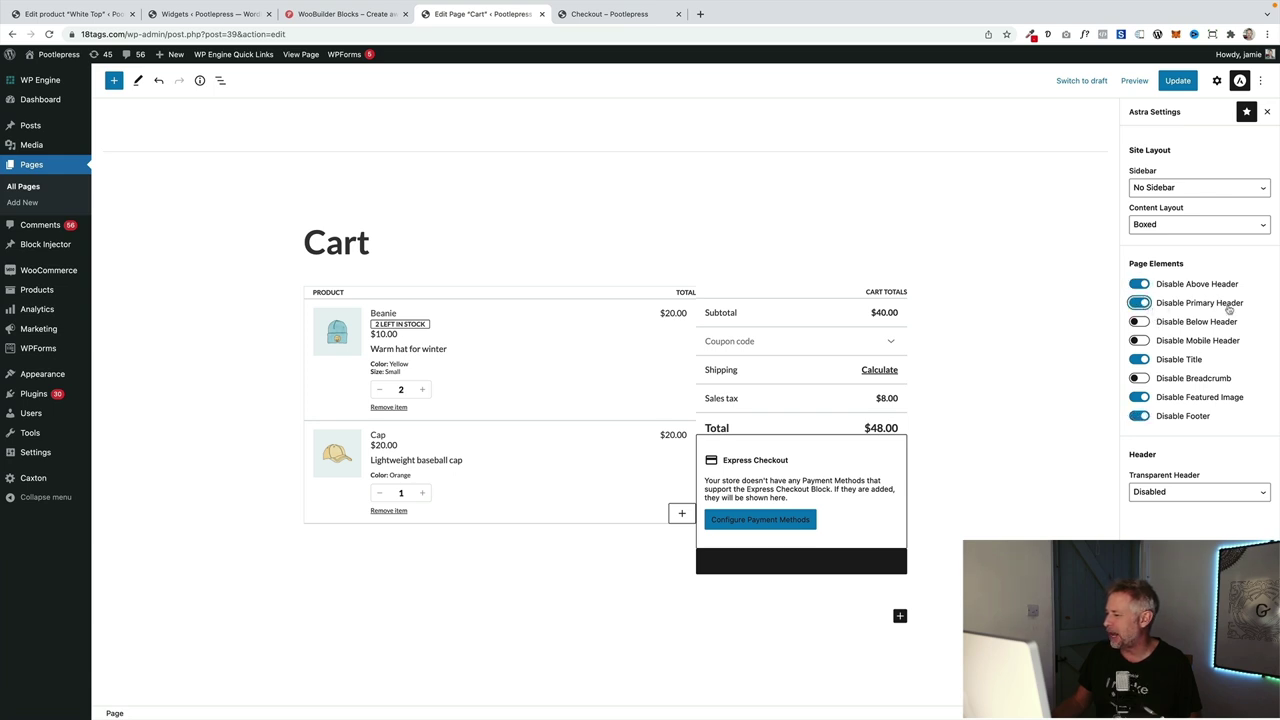
click(1173, 84)
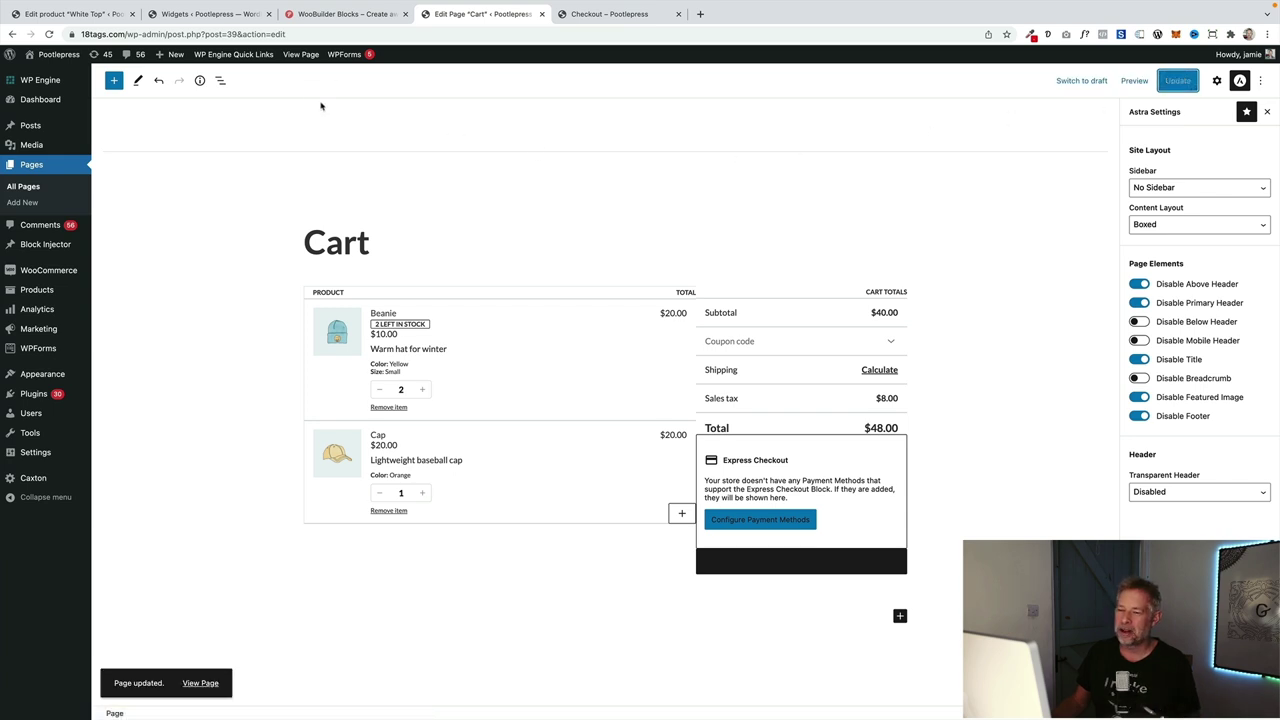
click(301, 55)
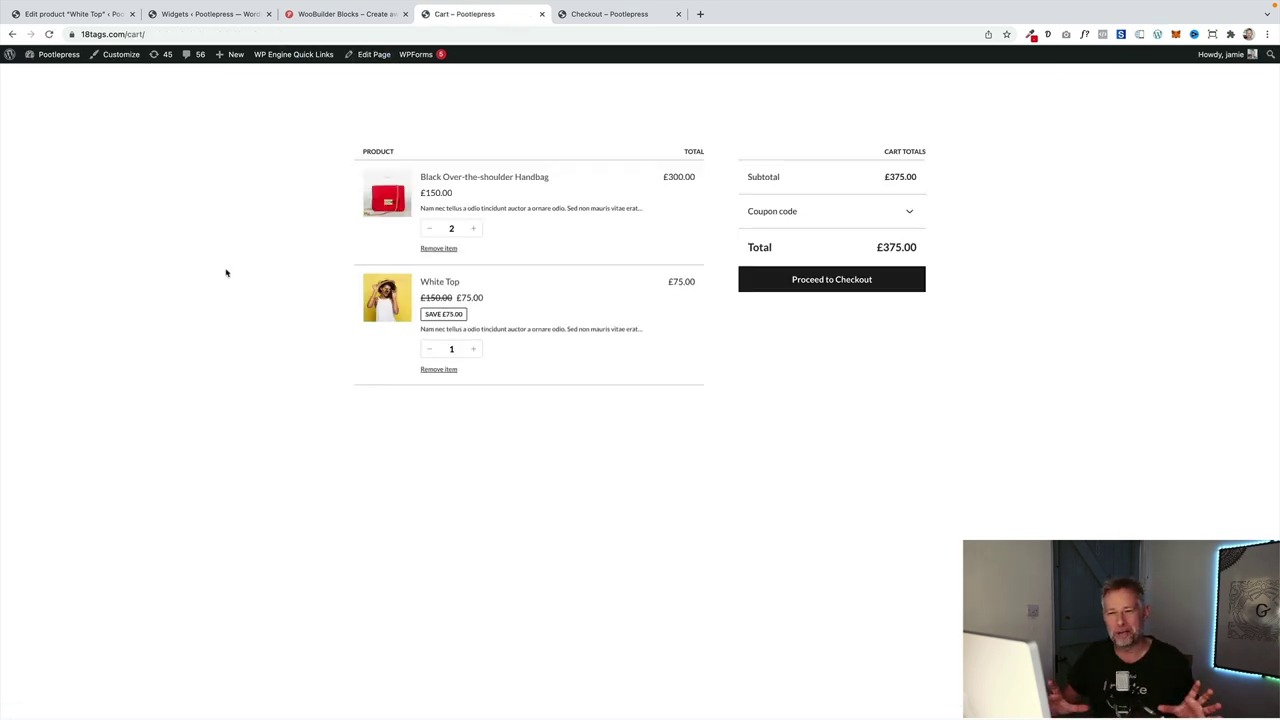
- Look over the checkout page's header, form and order summary, and return to the cart page
click(618, 15)
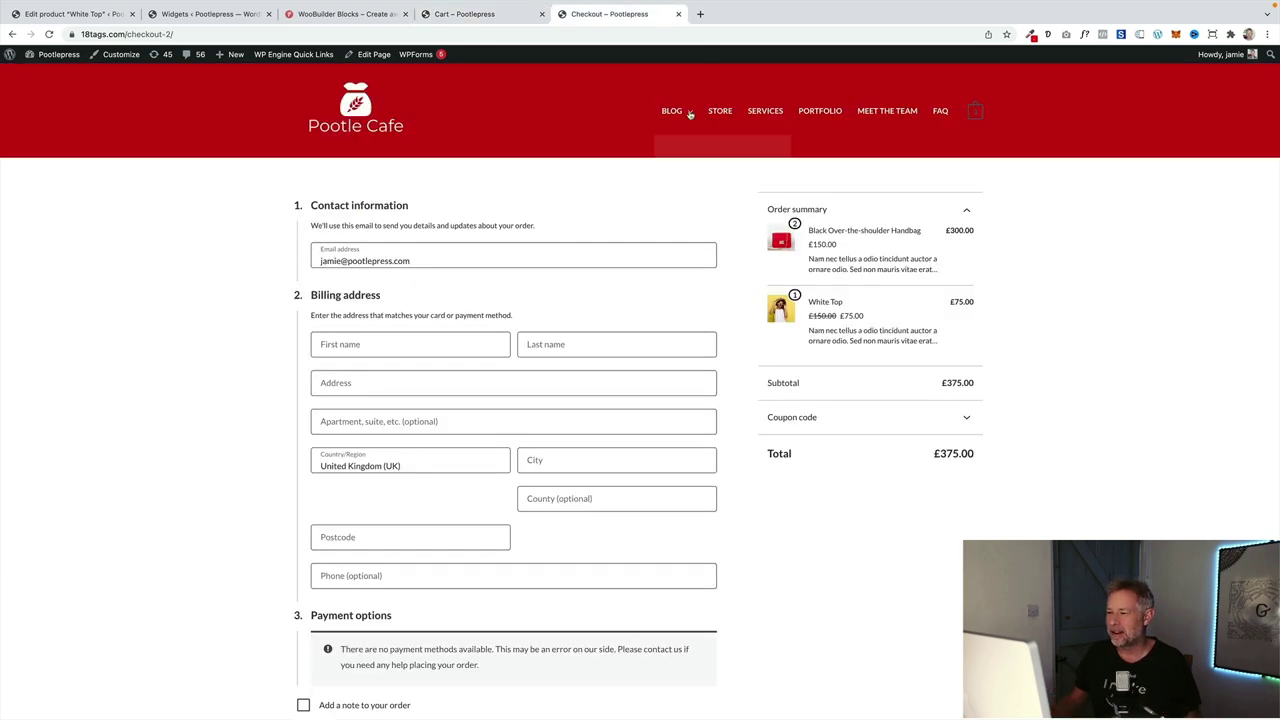
scroll(651, 517, down, 3)
scroll(717, 480, up, 2)
click(460, 18)
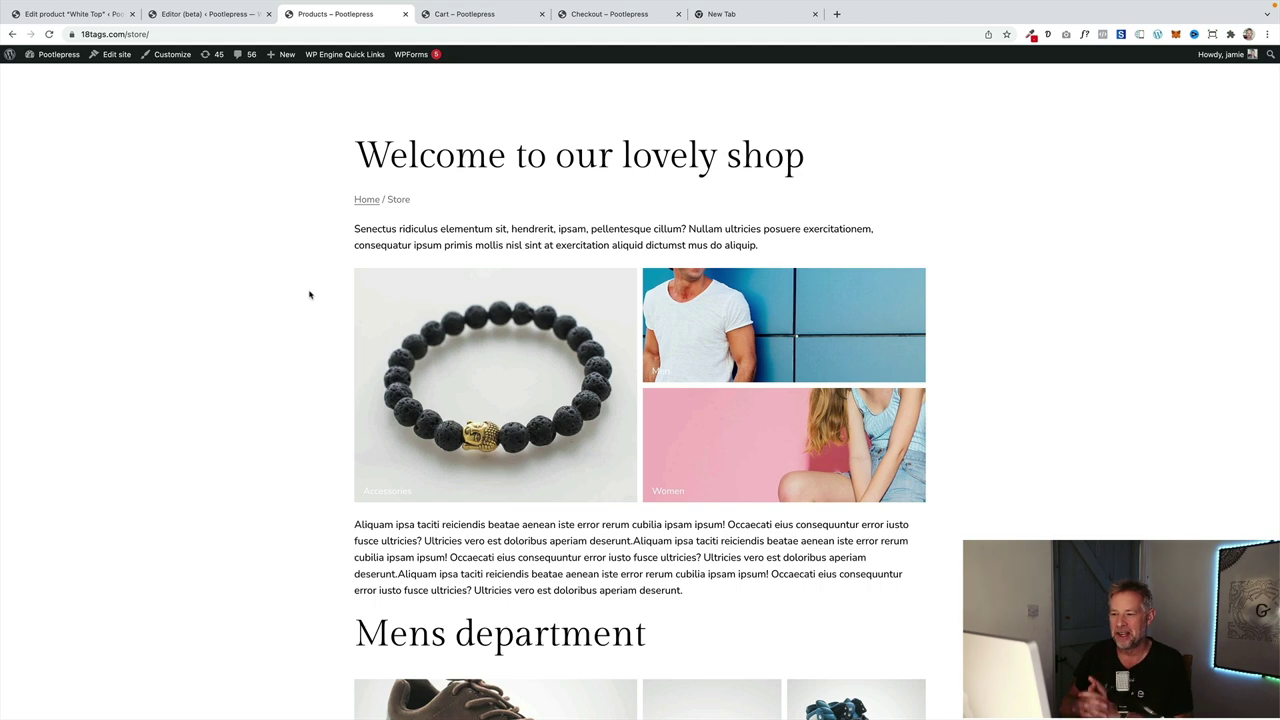
- Look over the store page and open the WooCommerce Product Archive template in the site editor
scroll(294, 380, down, 3)
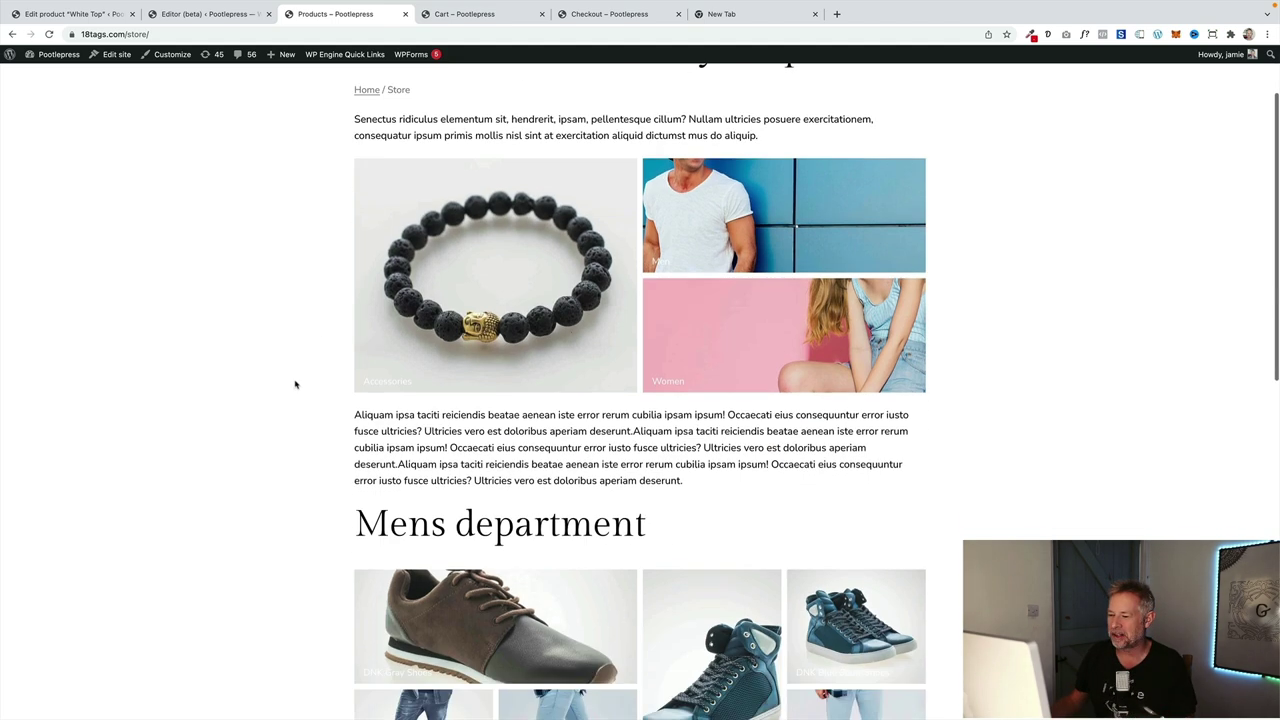
scroll(290, 377, up, 3)
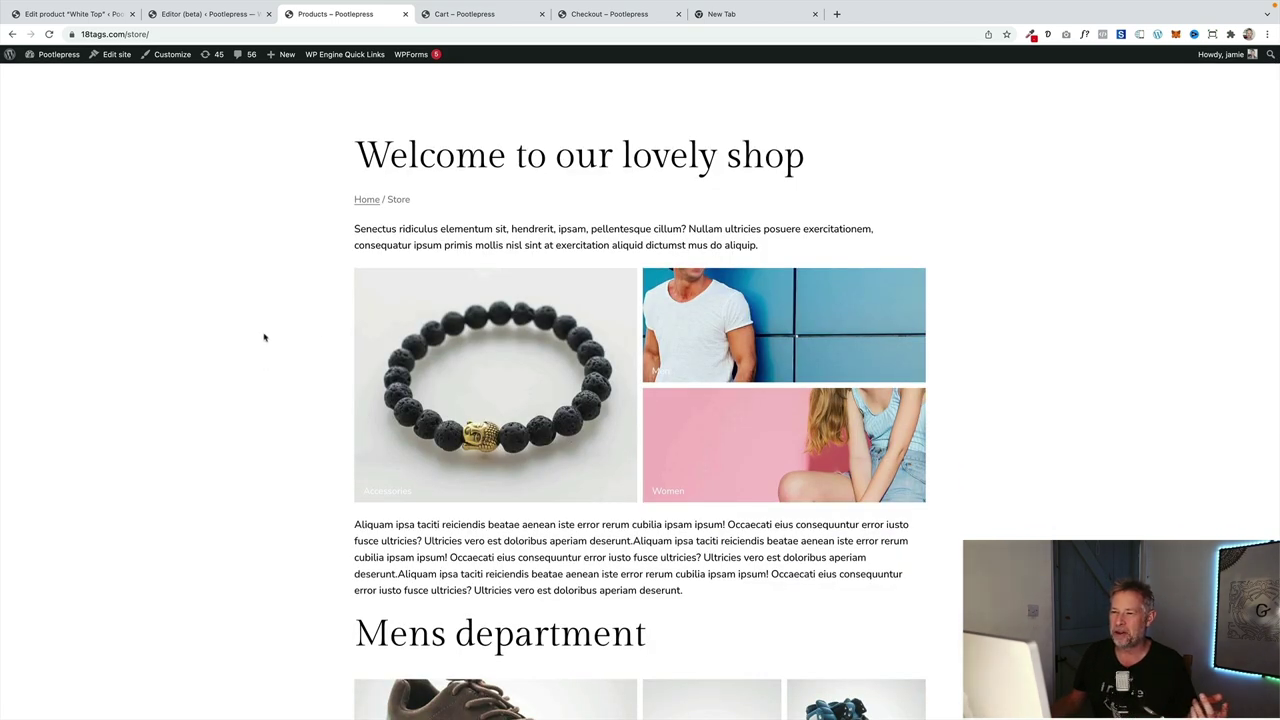
click(114, 54)
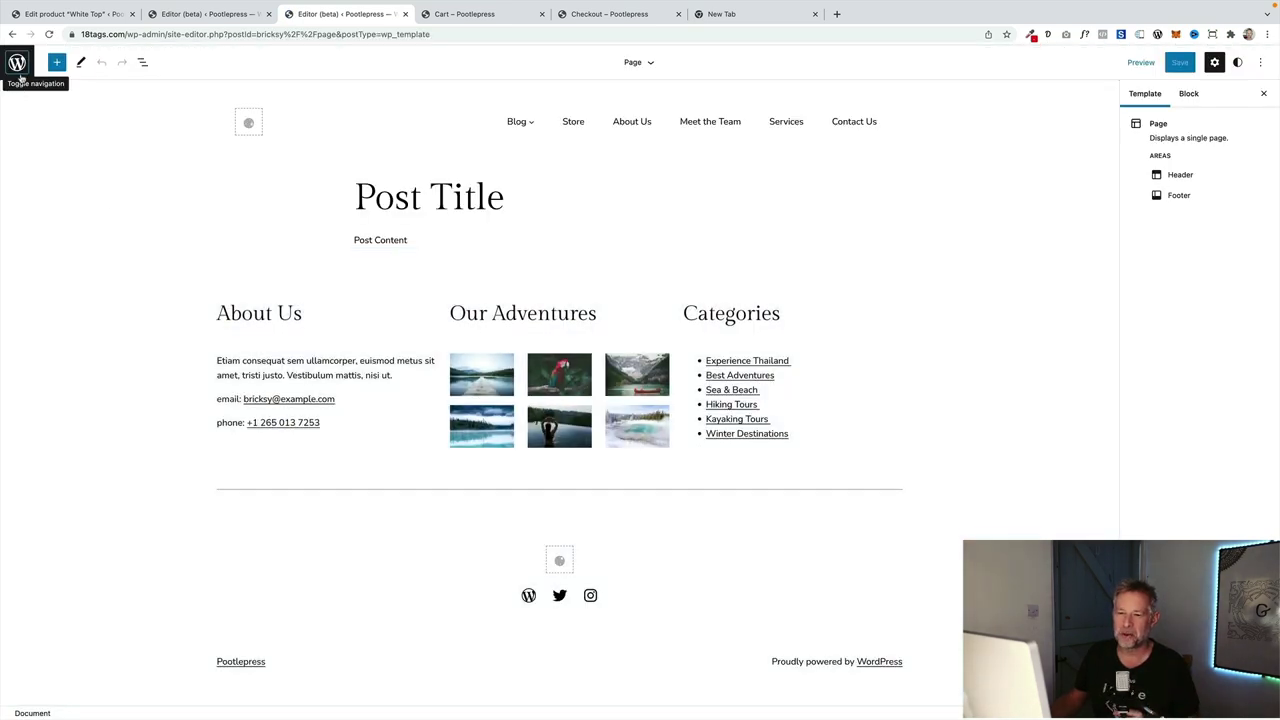
click(20, 70)
click(50, 195)
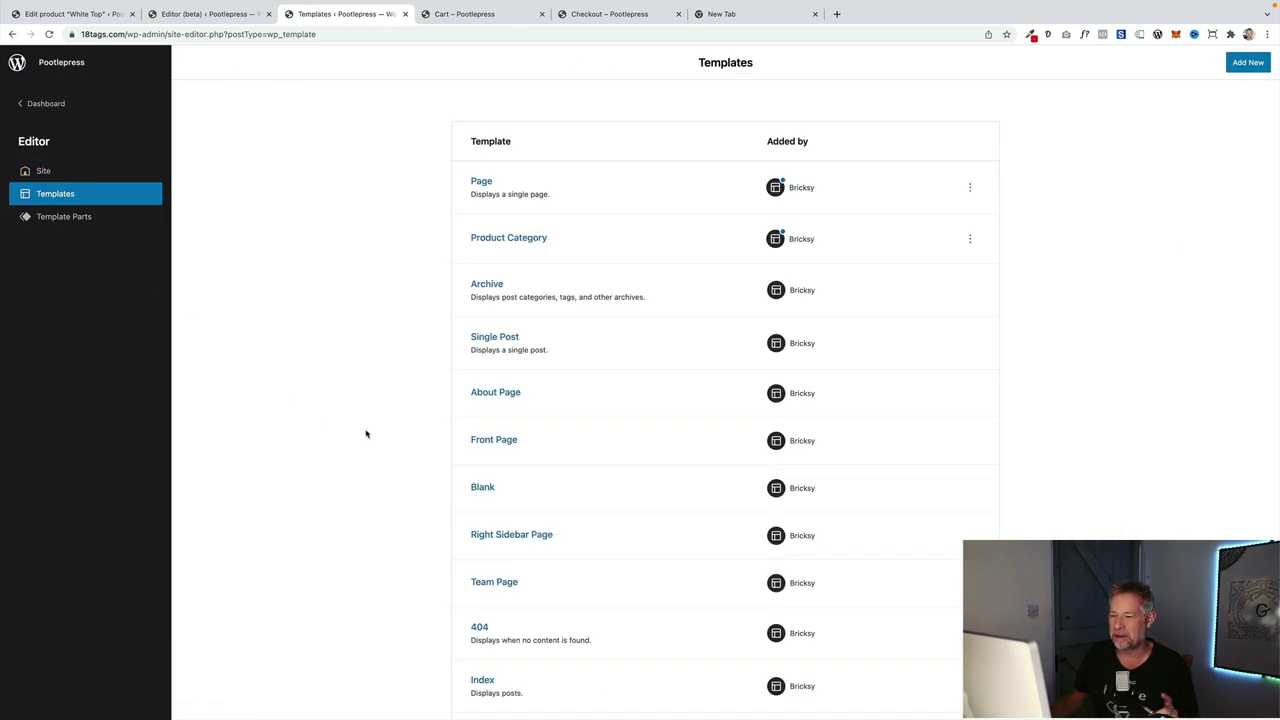
scroll(568, 477, down, 3)
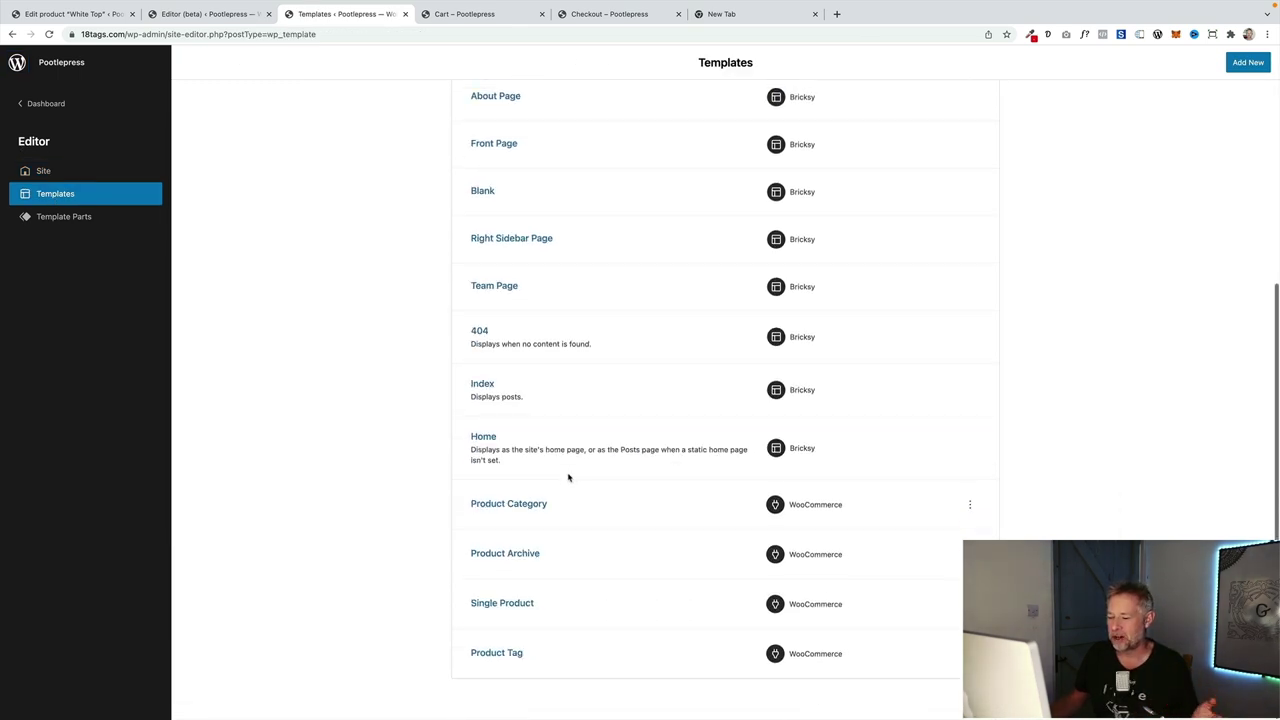
click(506, 554)
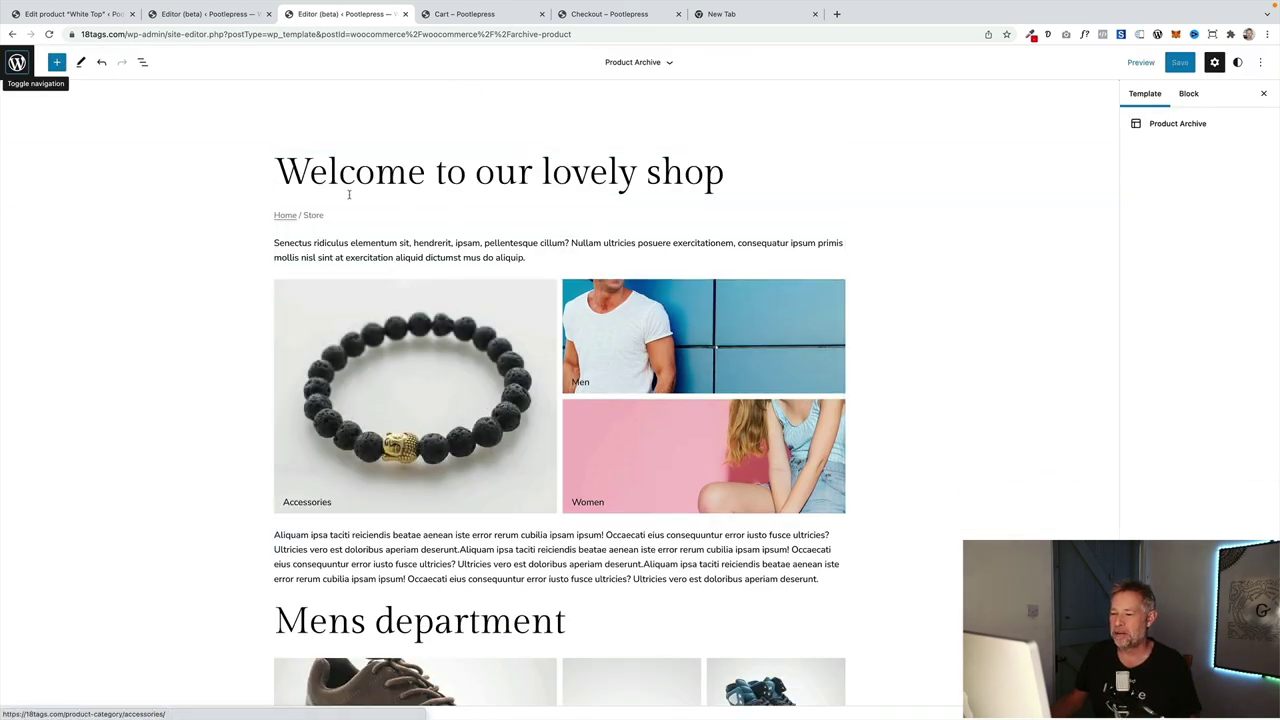
- Look through the Product Archive template's category and department grids and the blocks available for it
scroll(333, 405, down, 5)
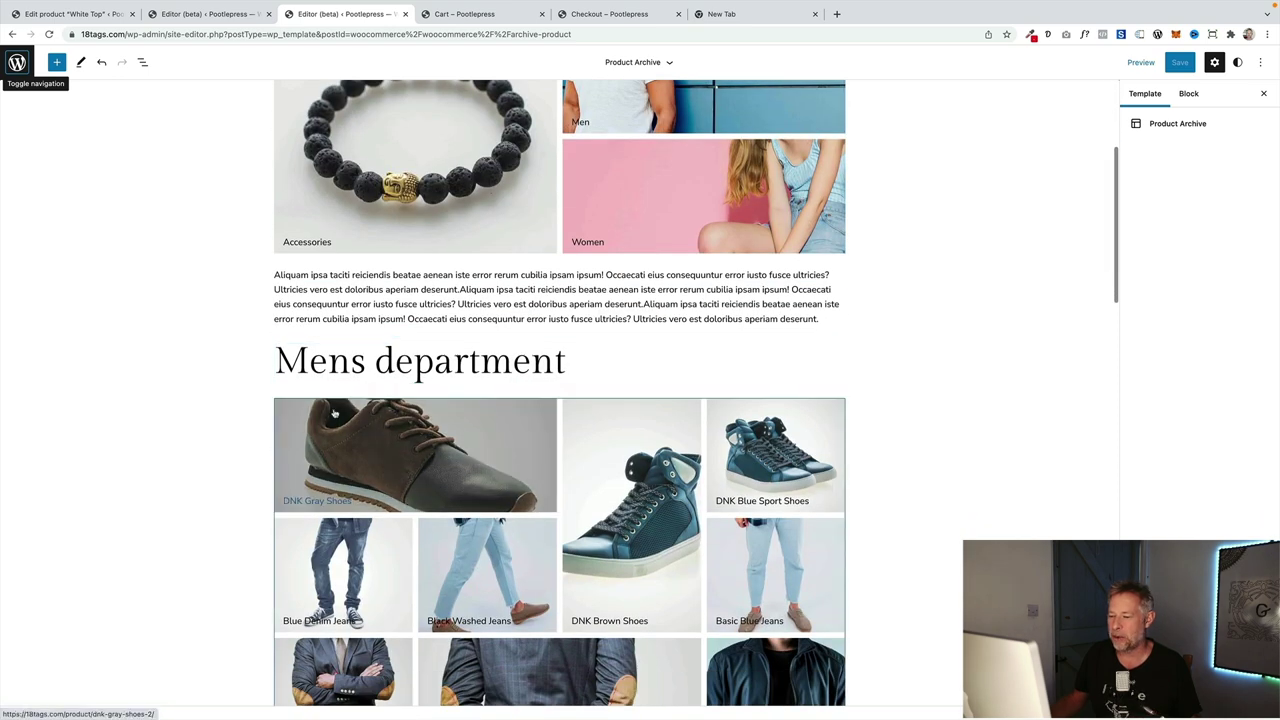
scroll(335, 413, down, 2)
scroll(335, 413, up, 2)
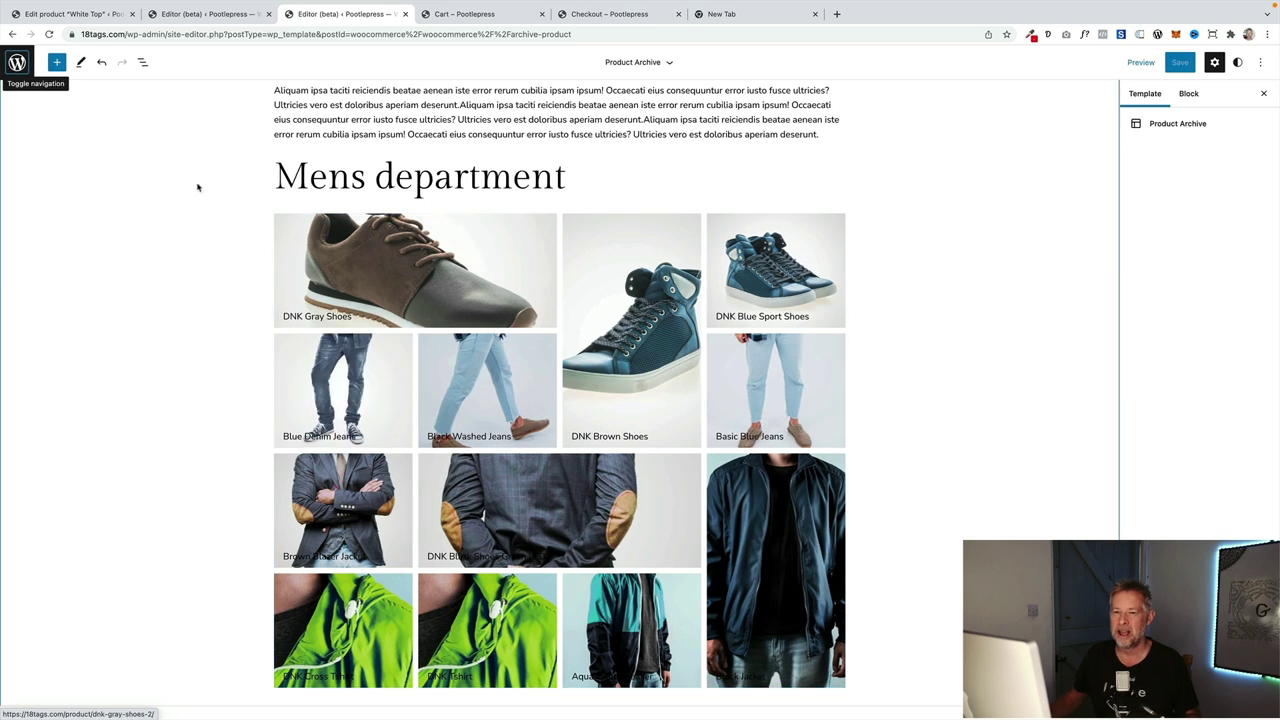
click(57, 62)
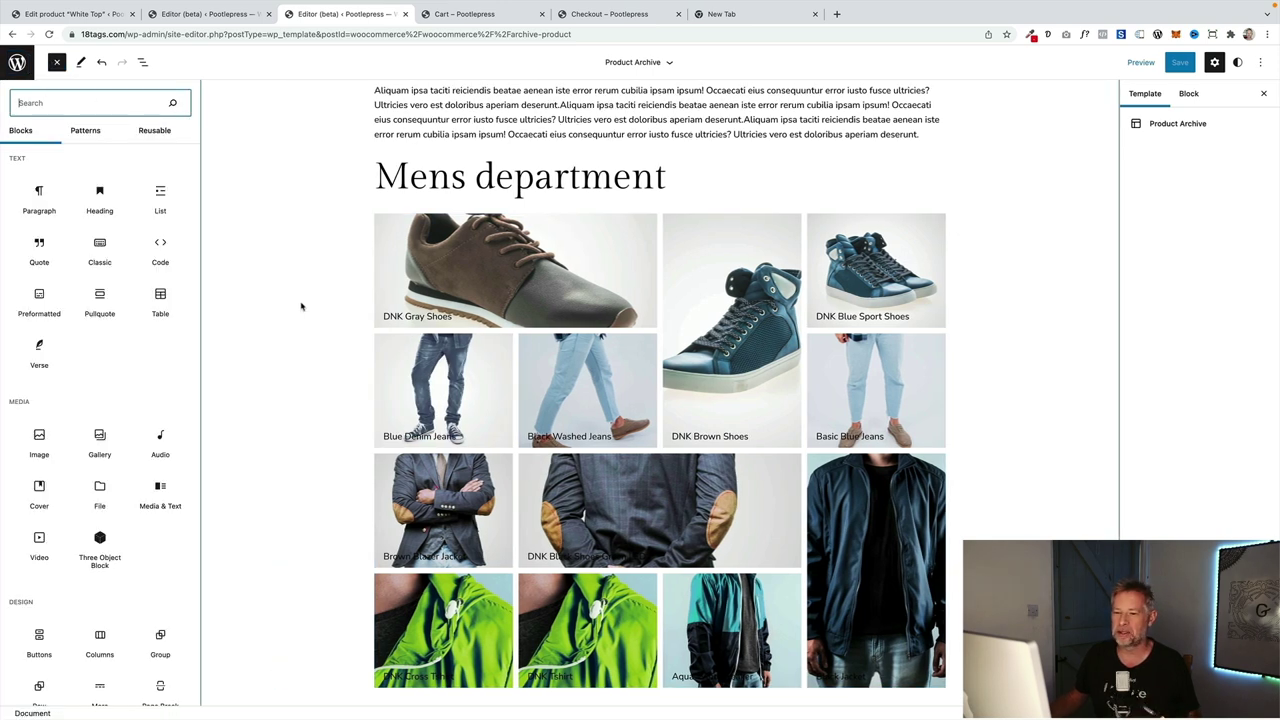
scroll(480, 372, up, 5)
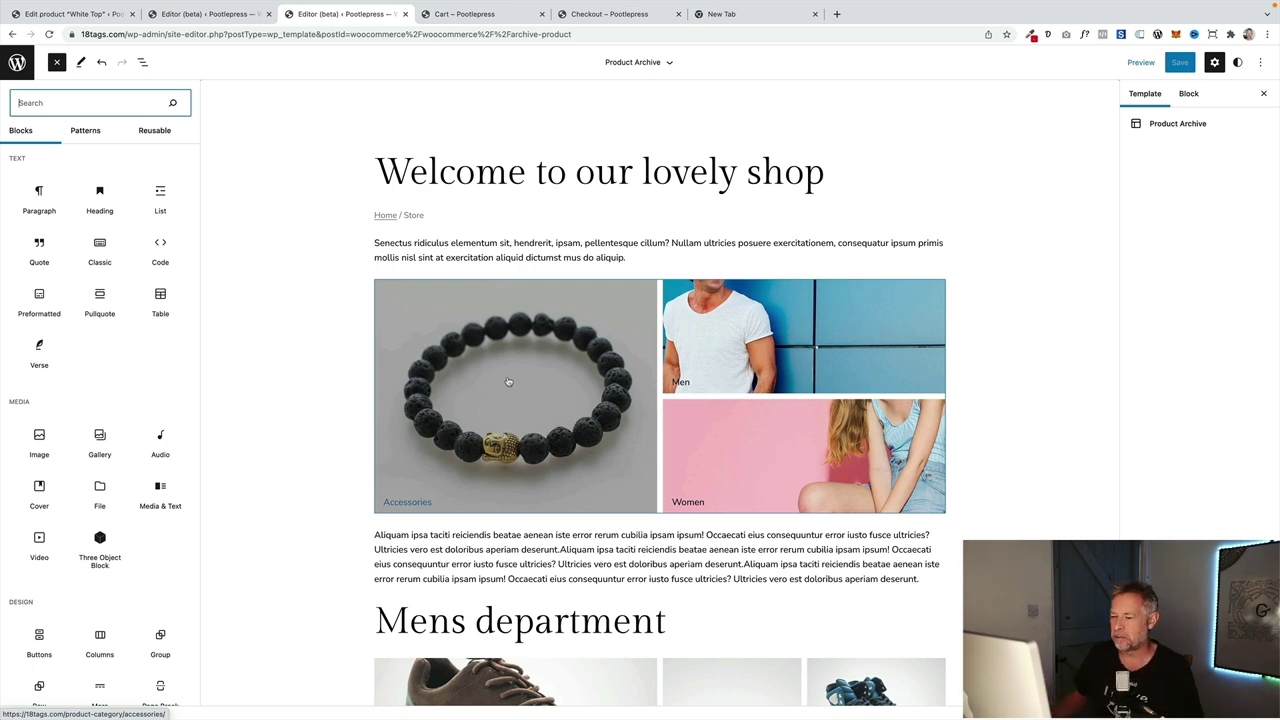
scroll(541, 482, down, 1)
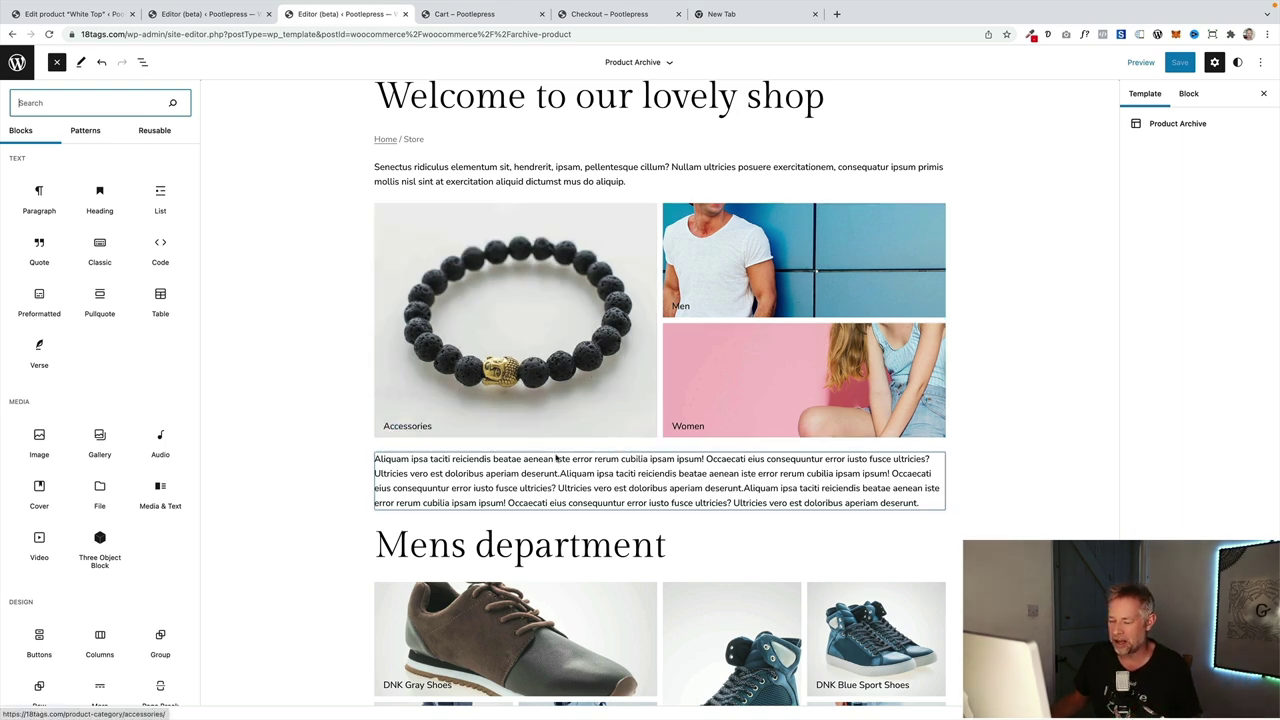
scroll(556, 458, down, 4)
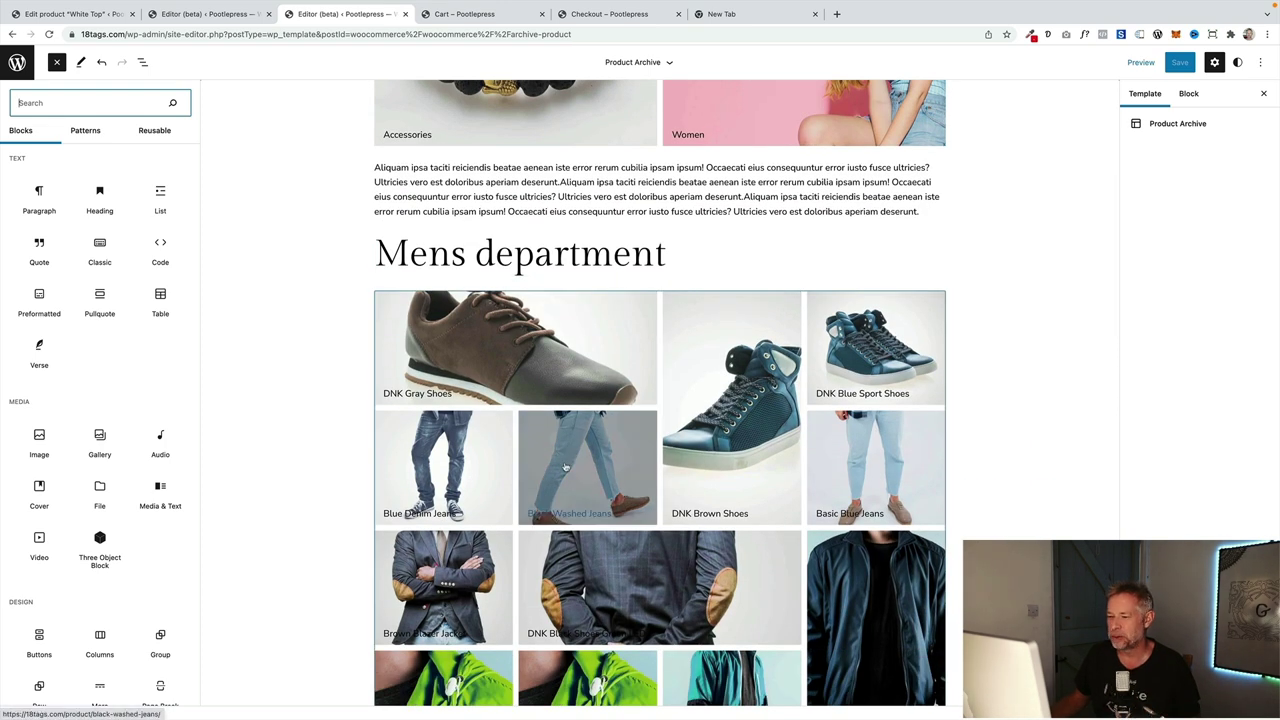
scroll(565, 465, down, 2)
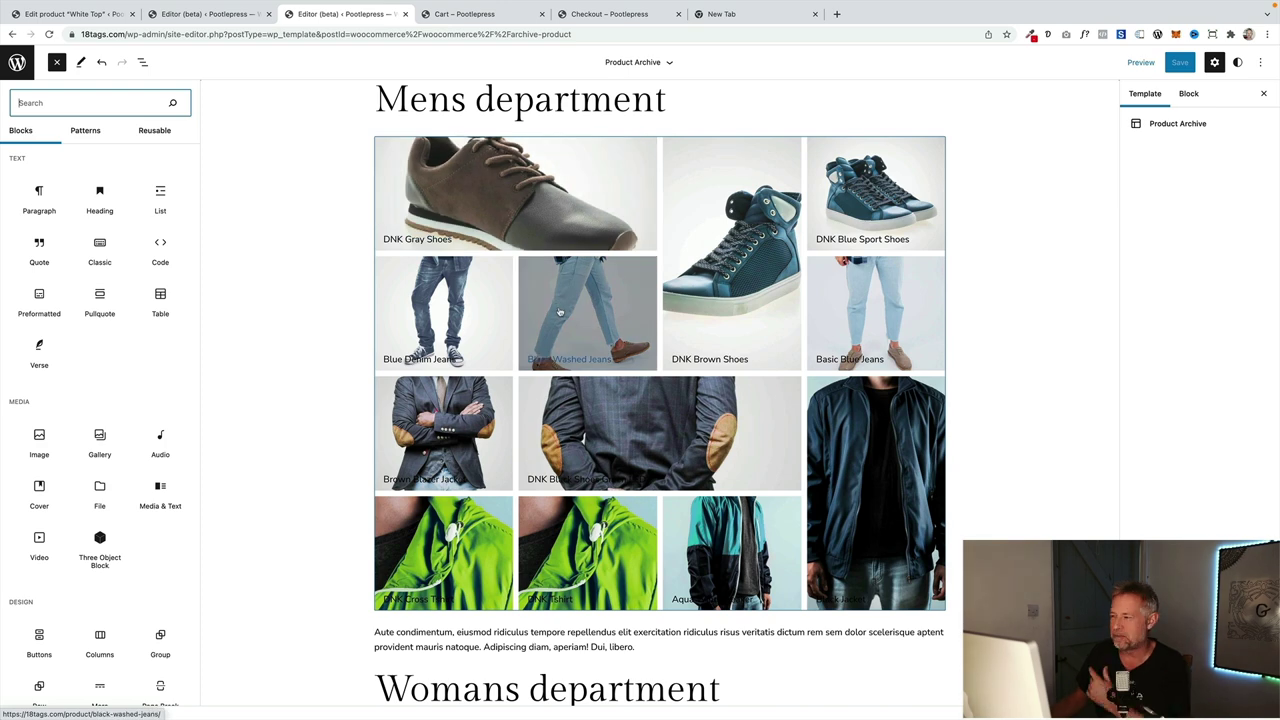
- Select the Mens department Masonry Product Grid and examine its Products settings
click(560, 313)
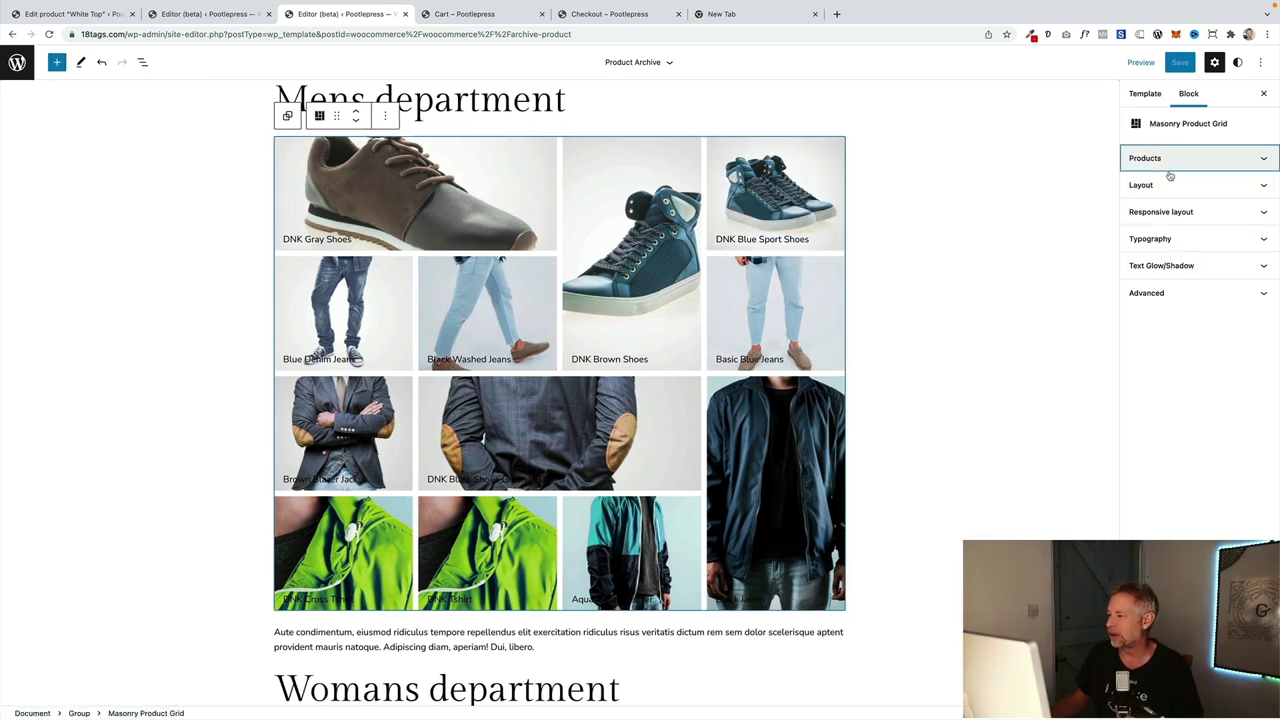
click(1167, 166)
scroll(545, 187, up, 1)
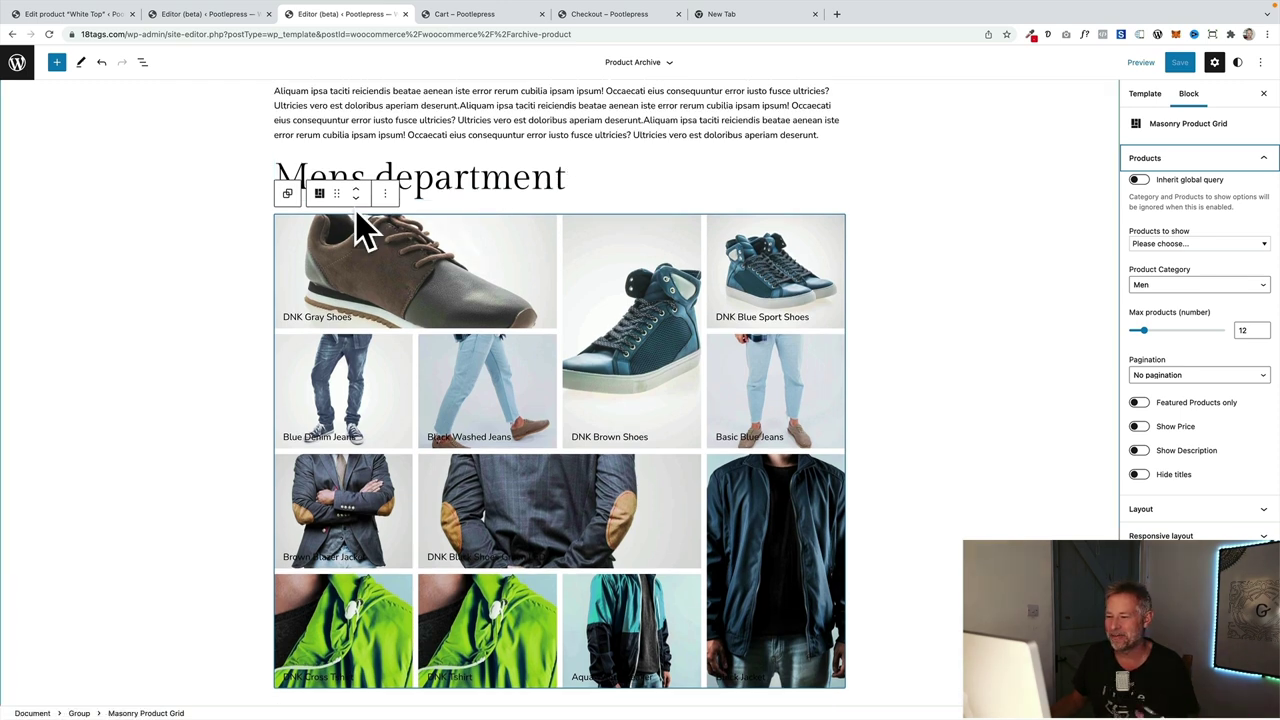
scroll(487, 366, down, 5)
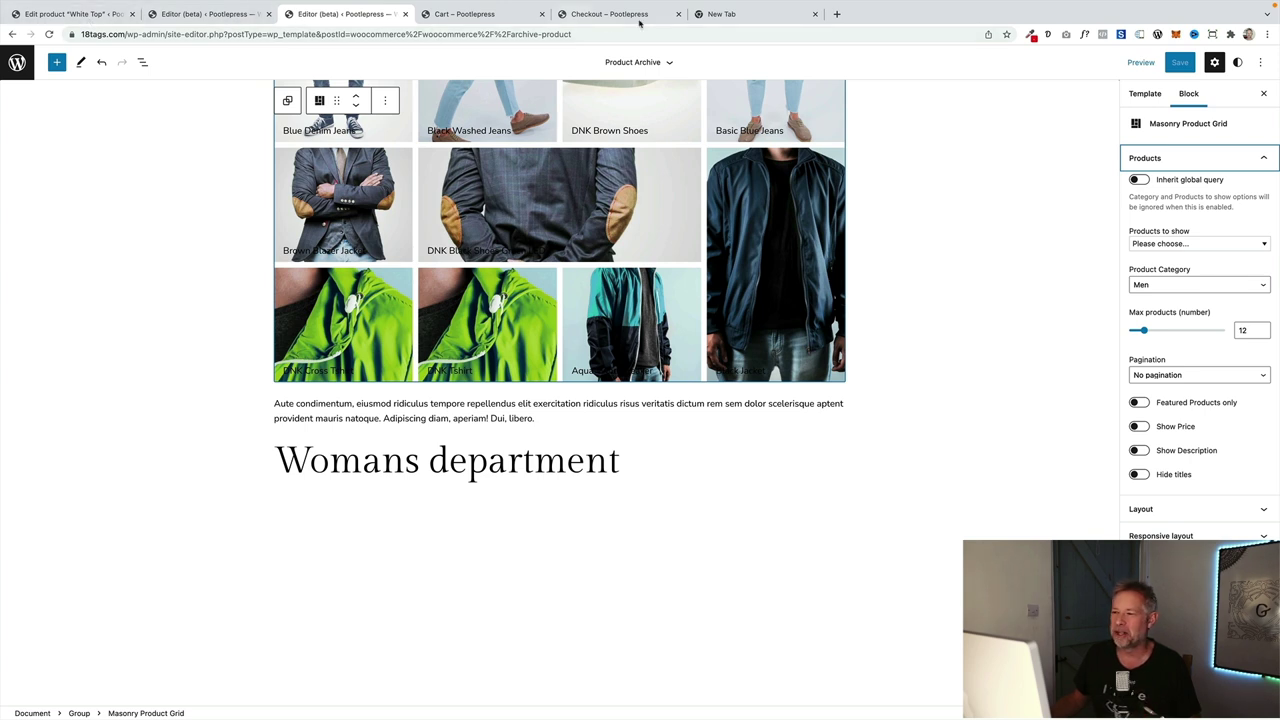
- Load the 18tags.com store page in the blank browser tab and look through the custom shop layout
click(722, 14)
text(18tags.com)
key(Return)
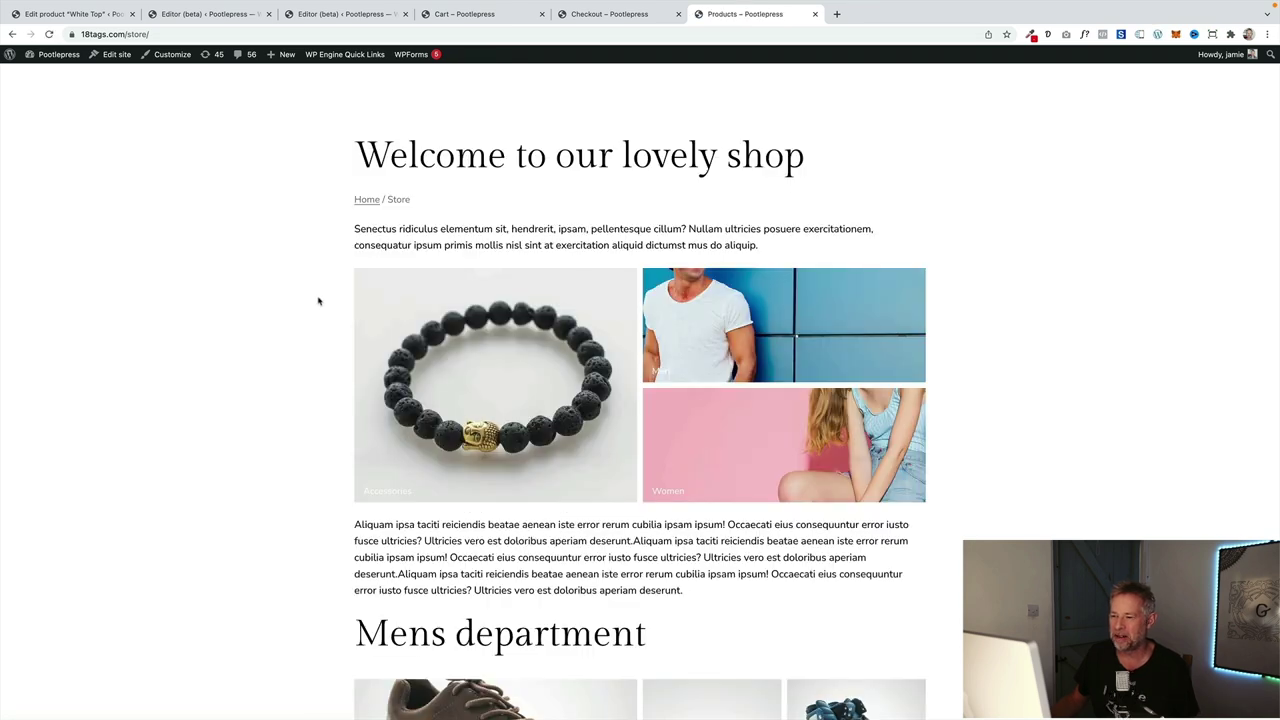
scroll(320, 300, down, 2)
scroll(308, 306, down, 7)
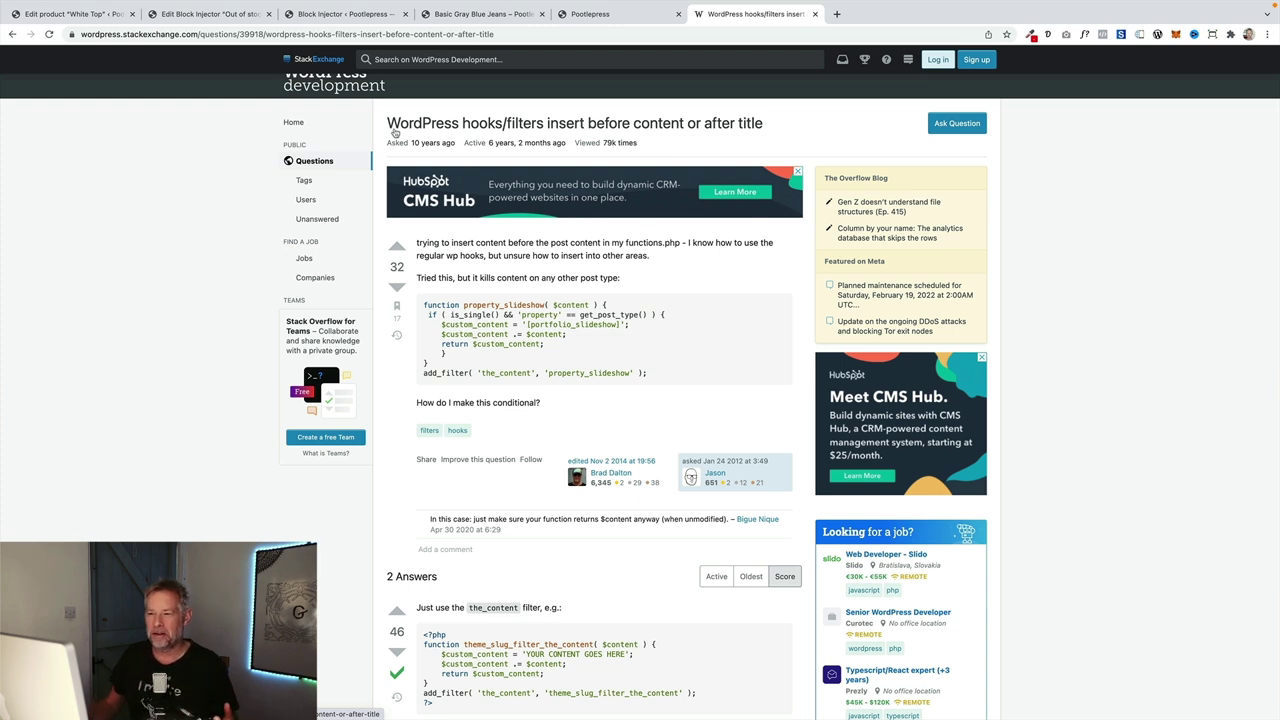
- Open the Out of stock form injection and examine its [bi_title] shortcode alongside the Dynamic content list
mouse_move(290, 20)
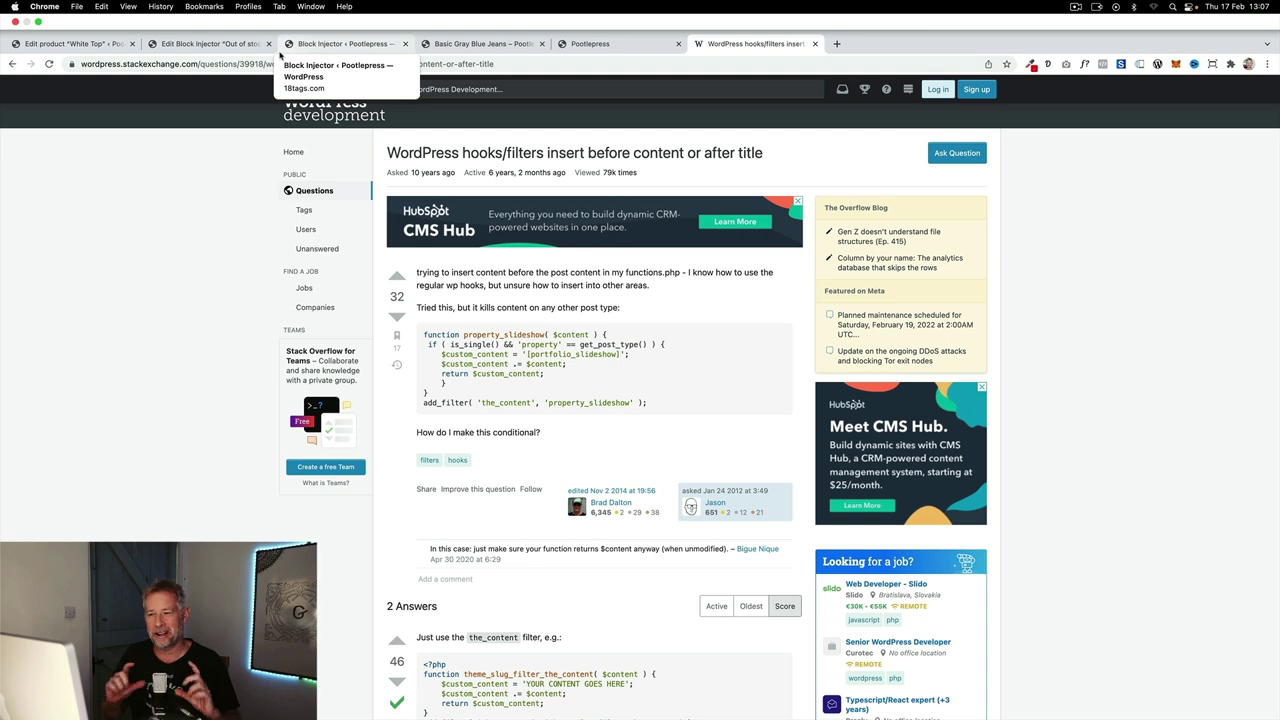
click(210, 44)
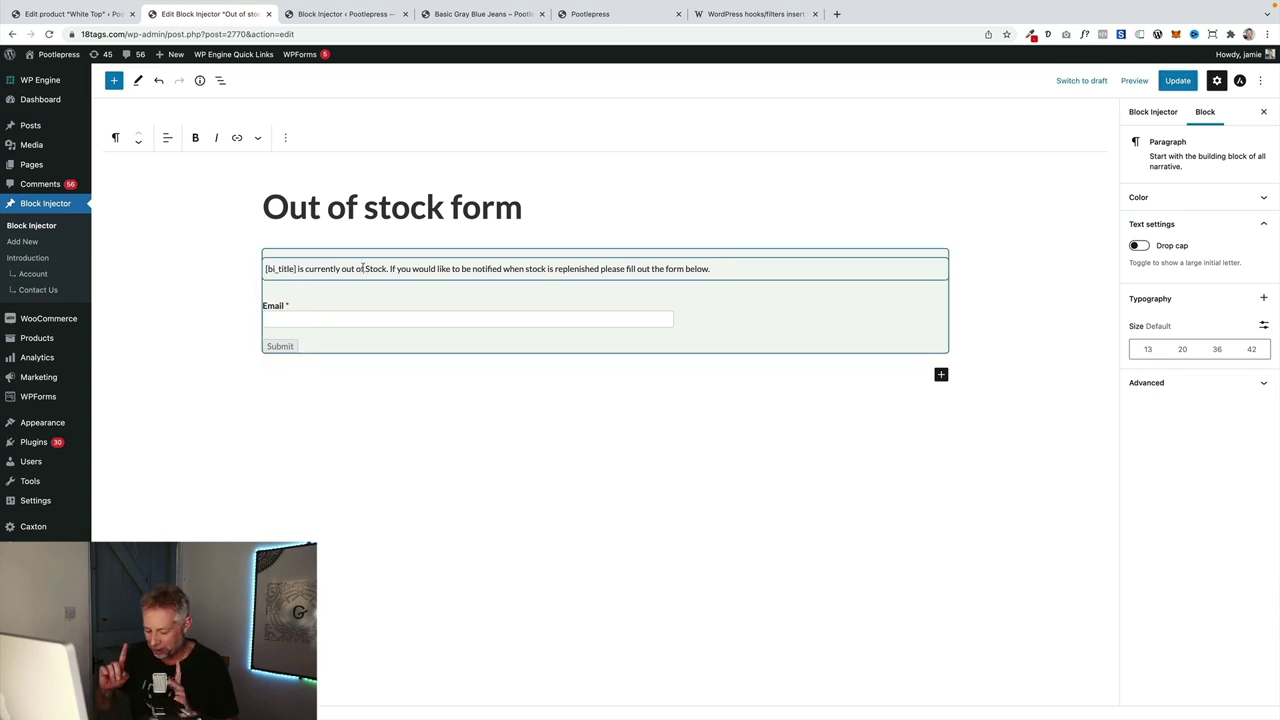
drag(297, 268, 264, 268)
click(1153, 111)
scroll(1200, 470, down, 3)
drag(1189, 585, 1134, 587)
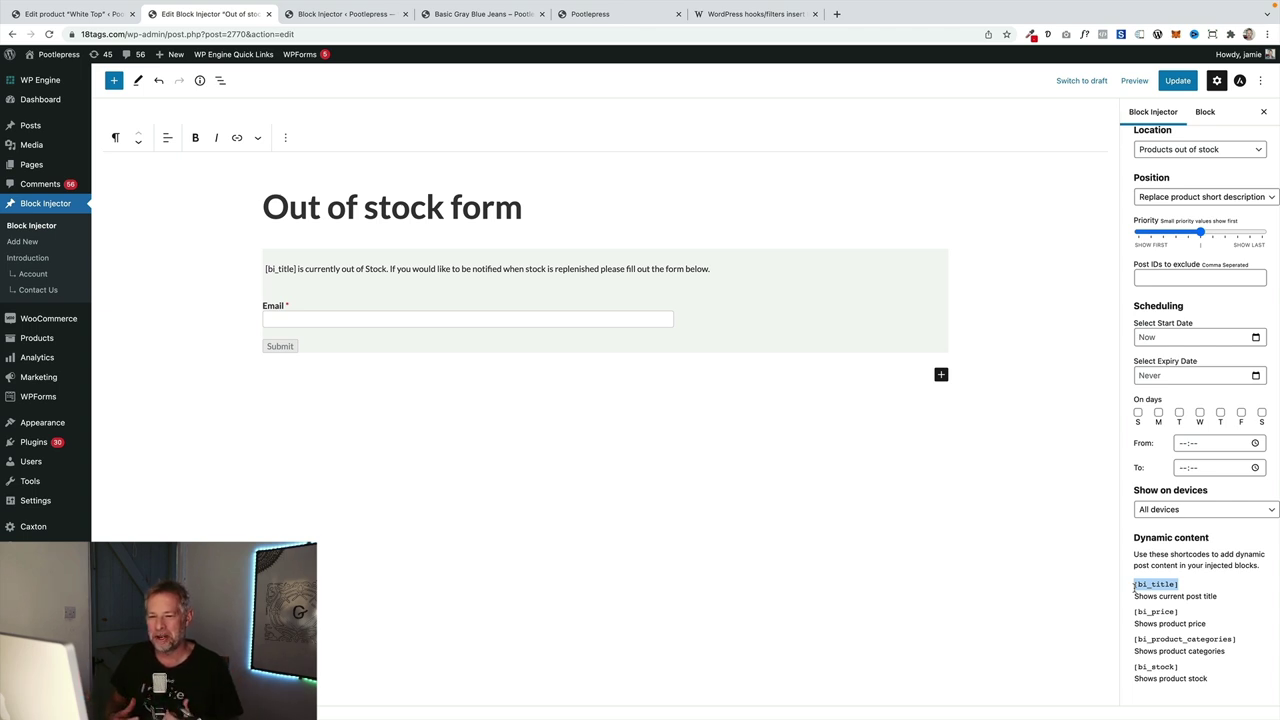
click(294, 276)
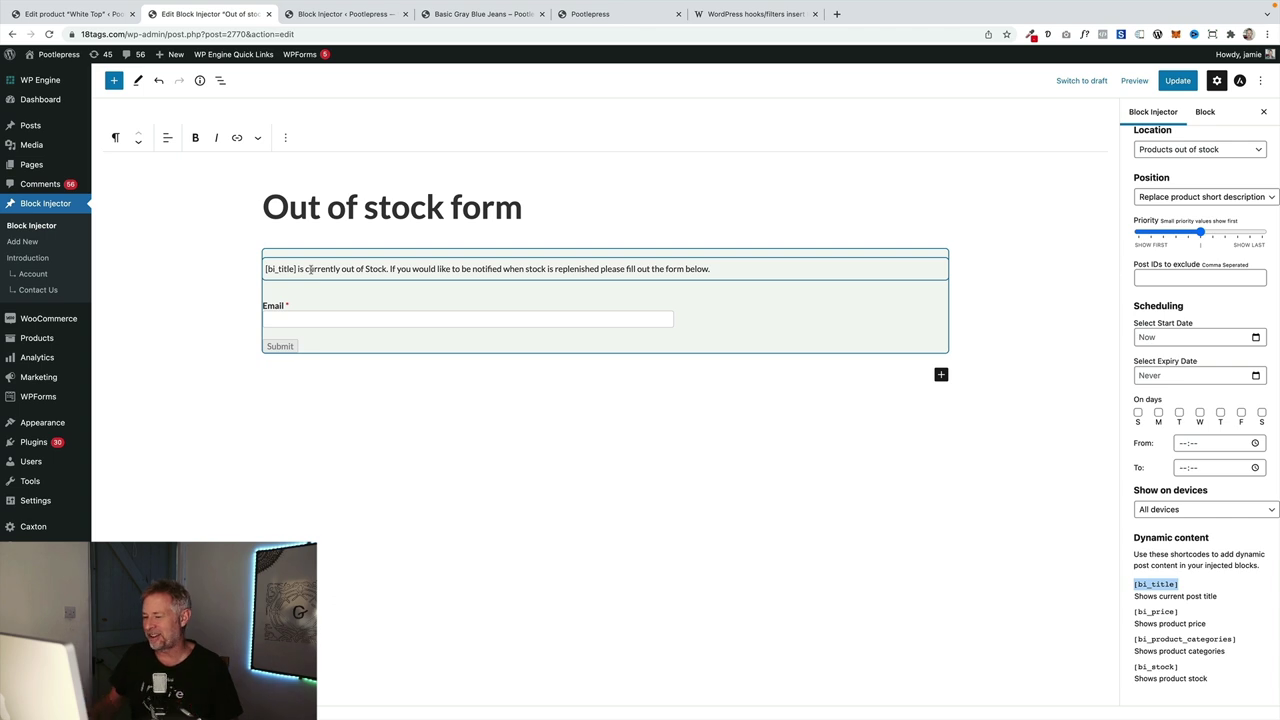
- Review the Location choices for the Out of stock form, keeping Products out of stock
scroll(1162, 391, up, 2)
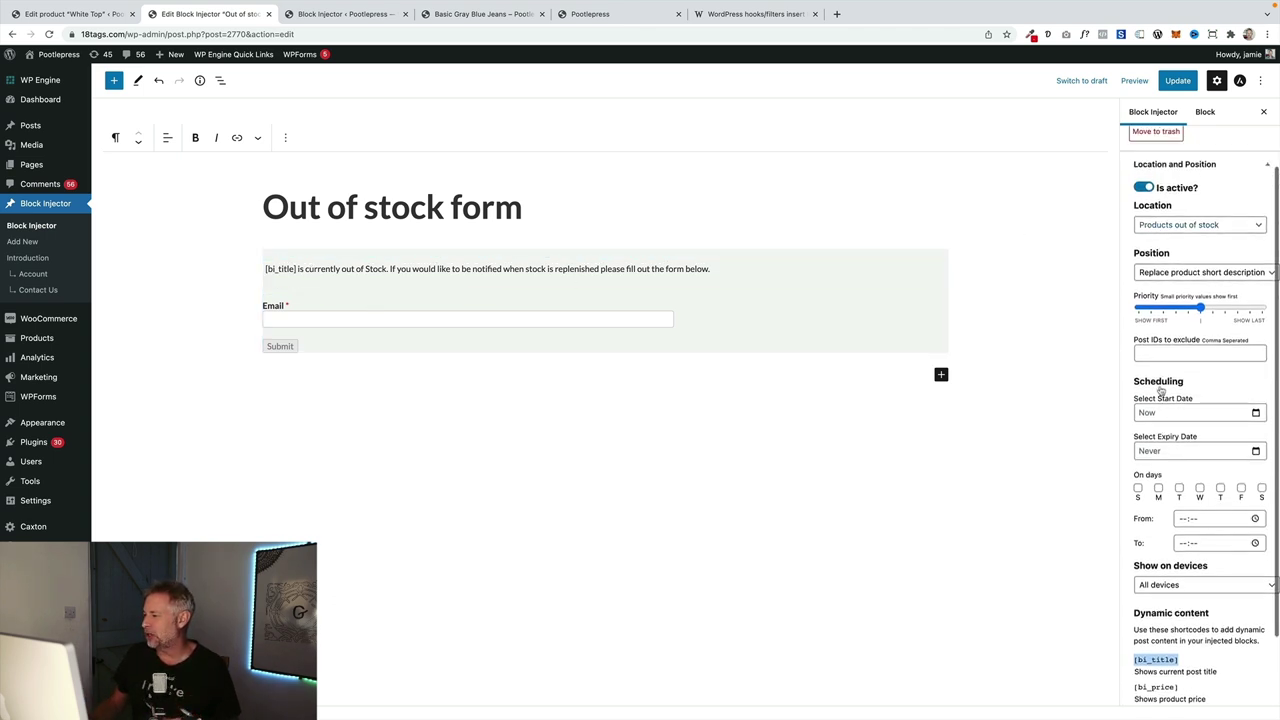
click(1190, 226)
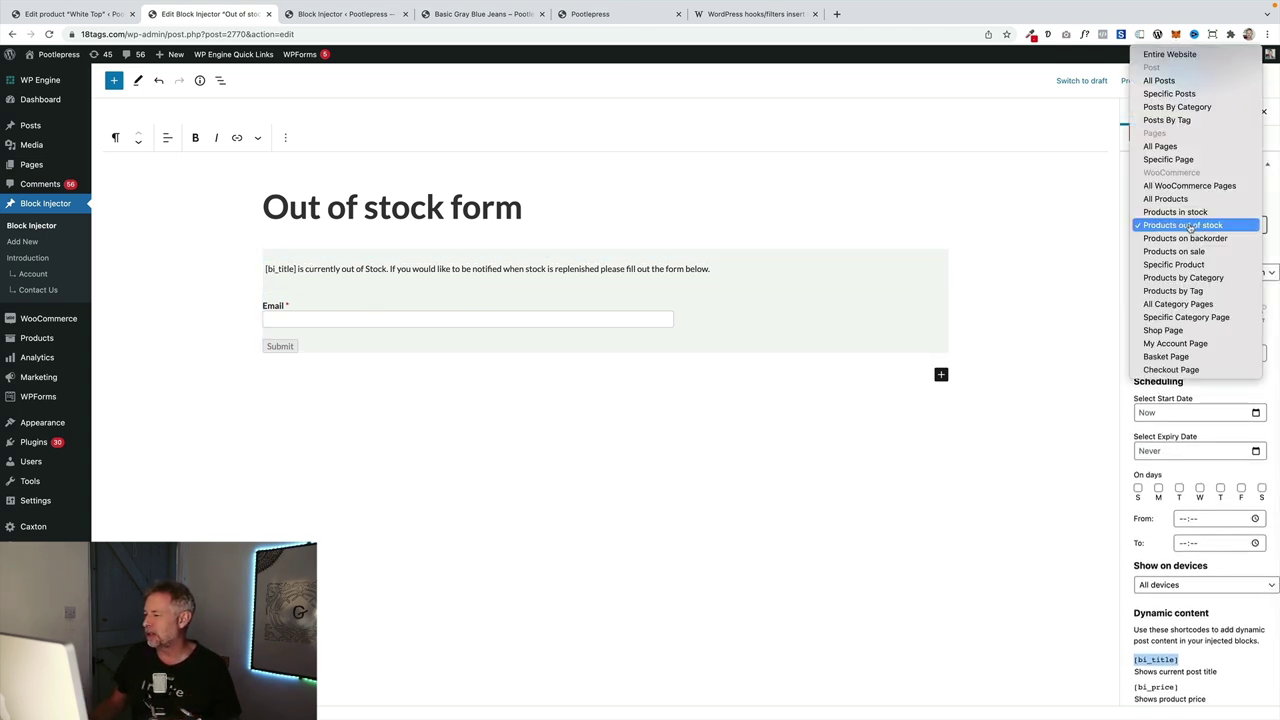
click(1124, 118)
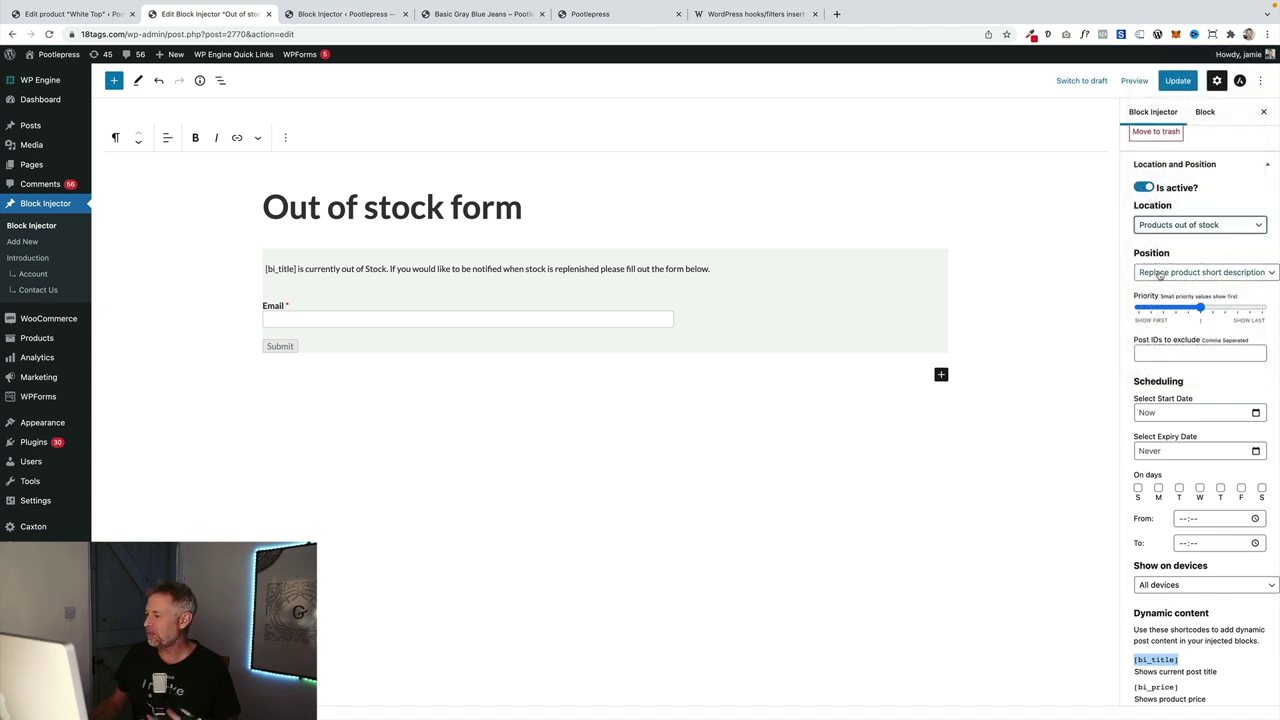
- Keep the Out of stock form's position at Replace product short description and update the injection
click(1200, 272)
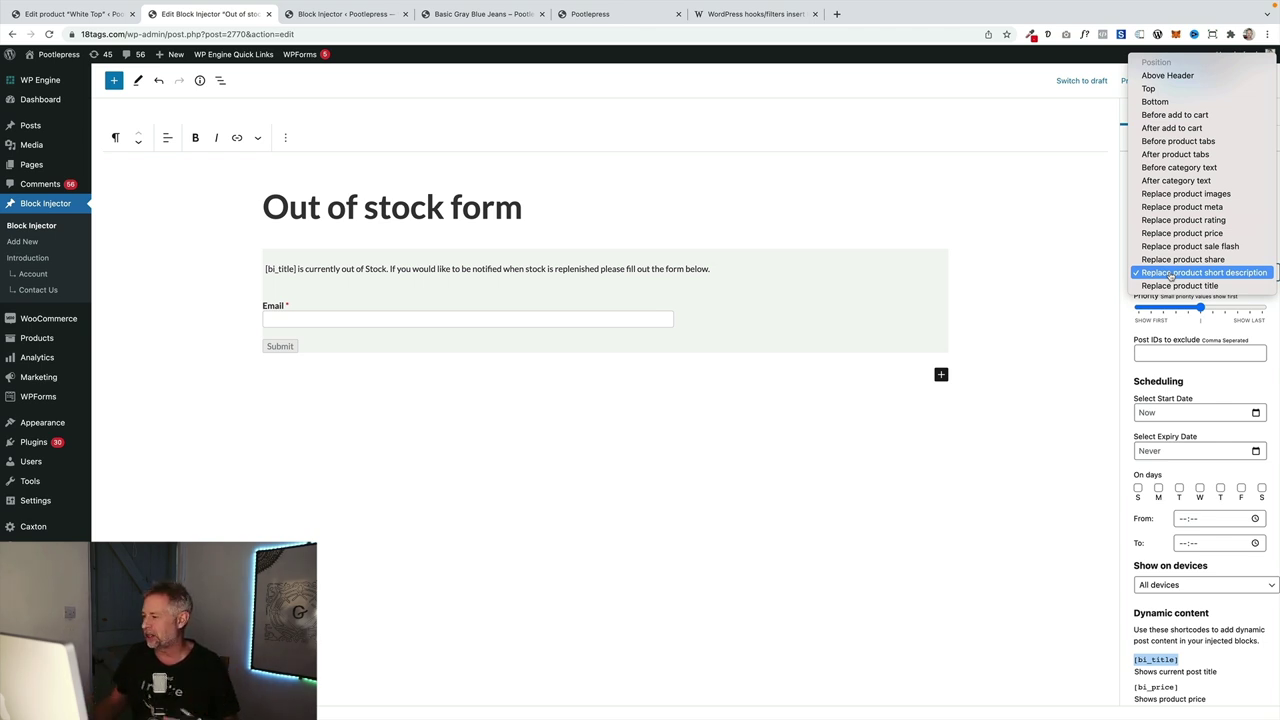
click(1171, 273)
click(1177, 80)
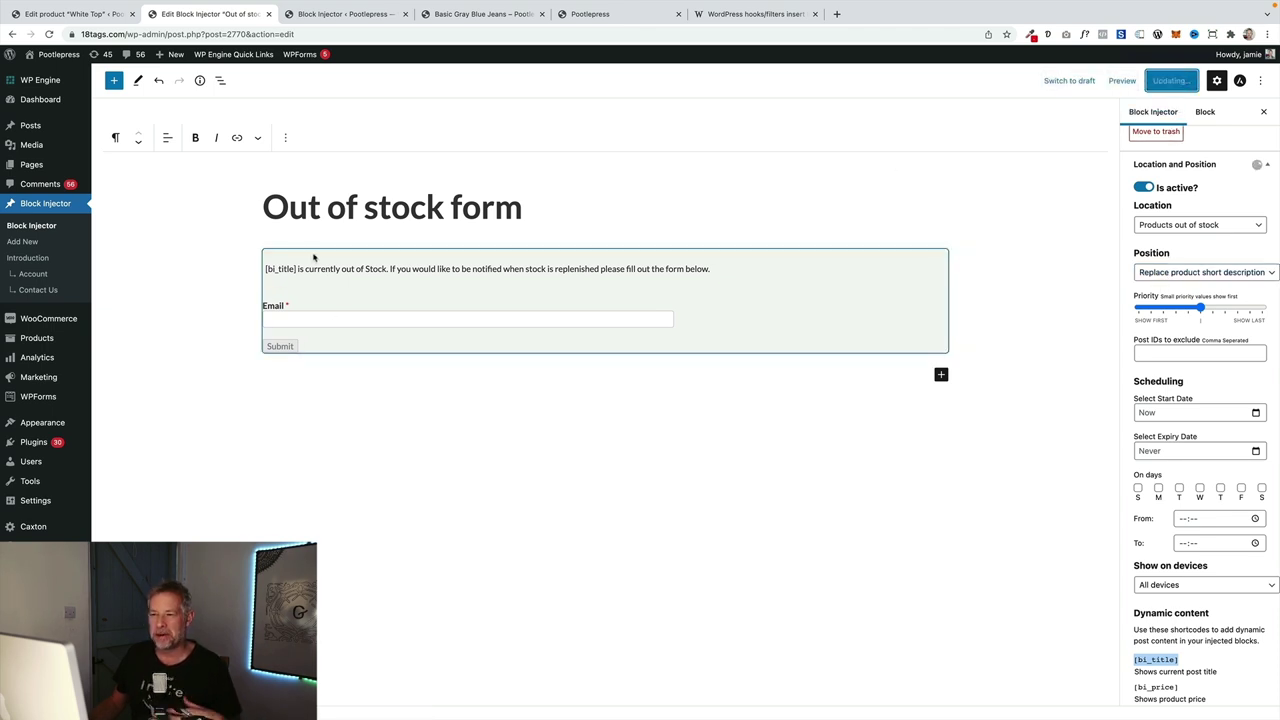
- Go from the Basic Gray Blue Jeans page to the live store and open the out-of-stock Anchor Bracelet product
click(346, 14)
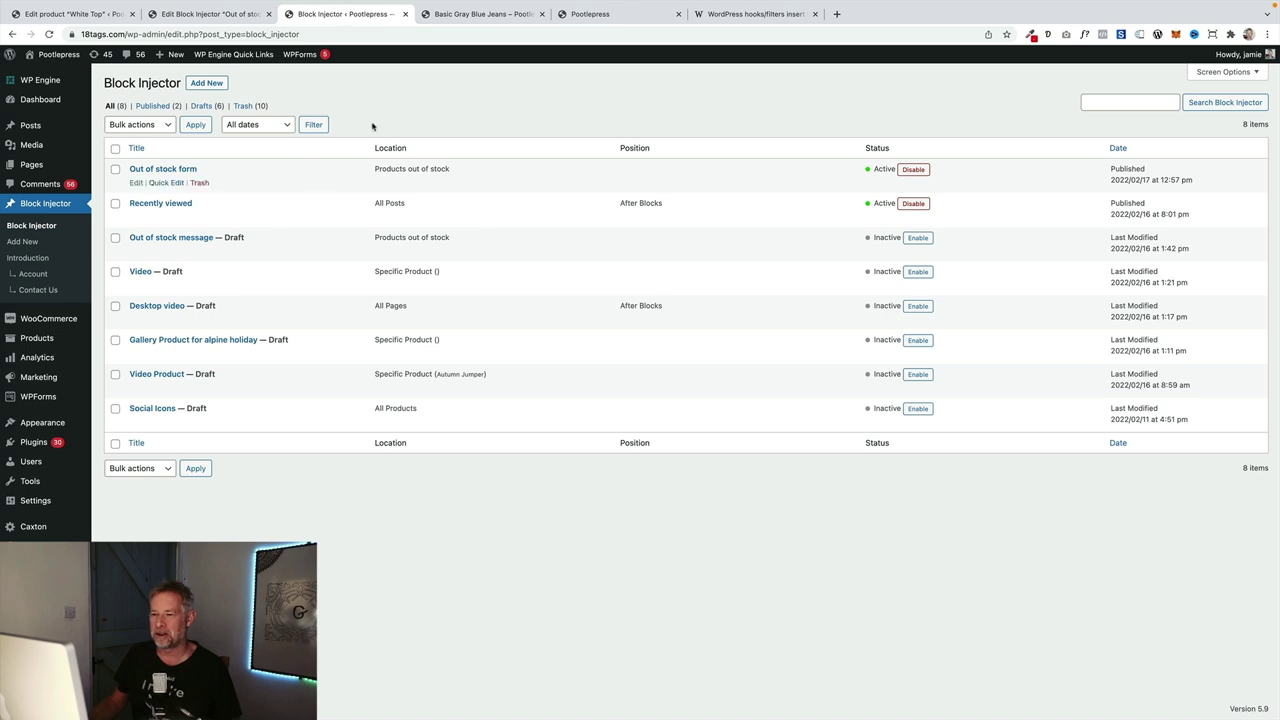
click(484, 14)
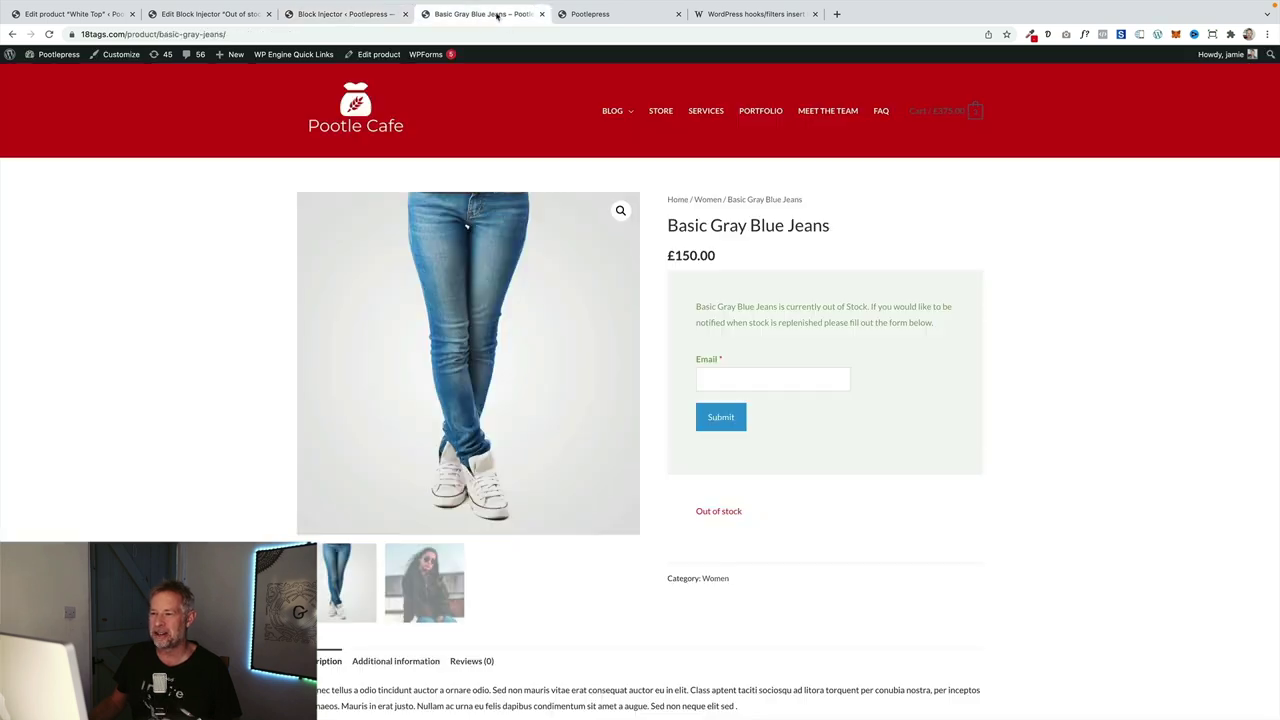
click(660, 110)
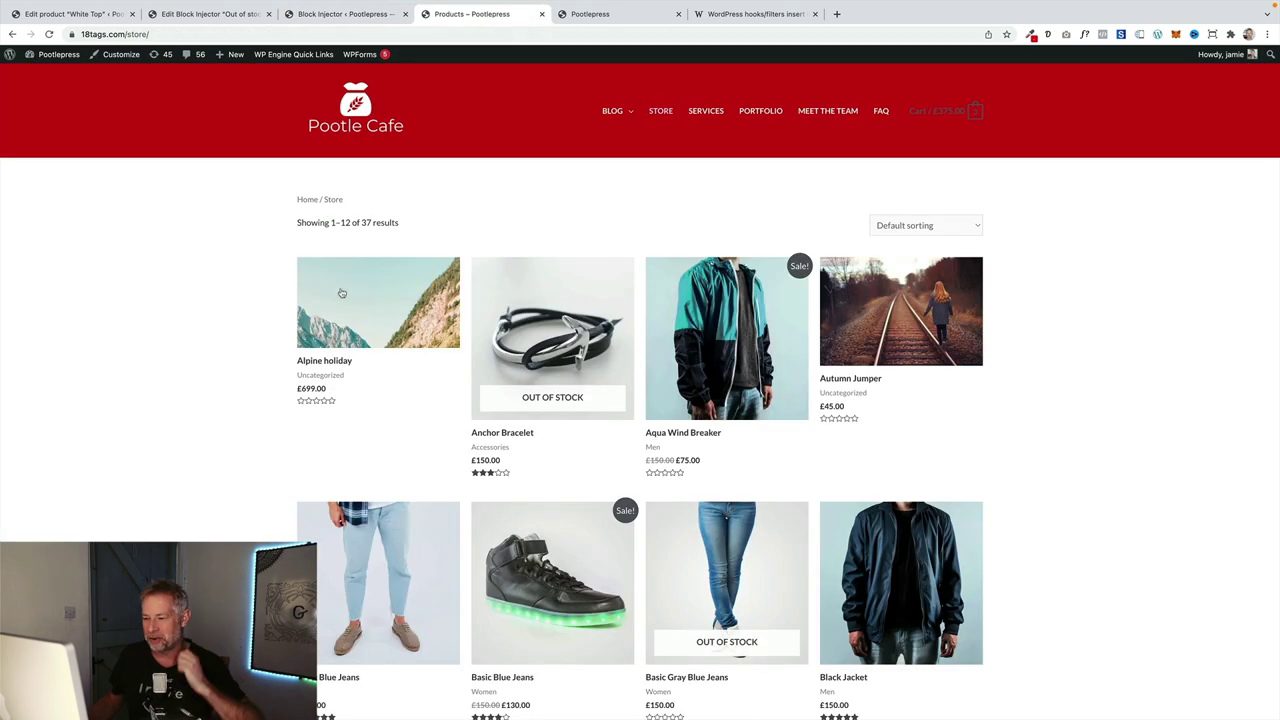
scroll(299, 421, down, 1)
scroll(299, 421, down, 2)
scroll(540, 248, up, 1)
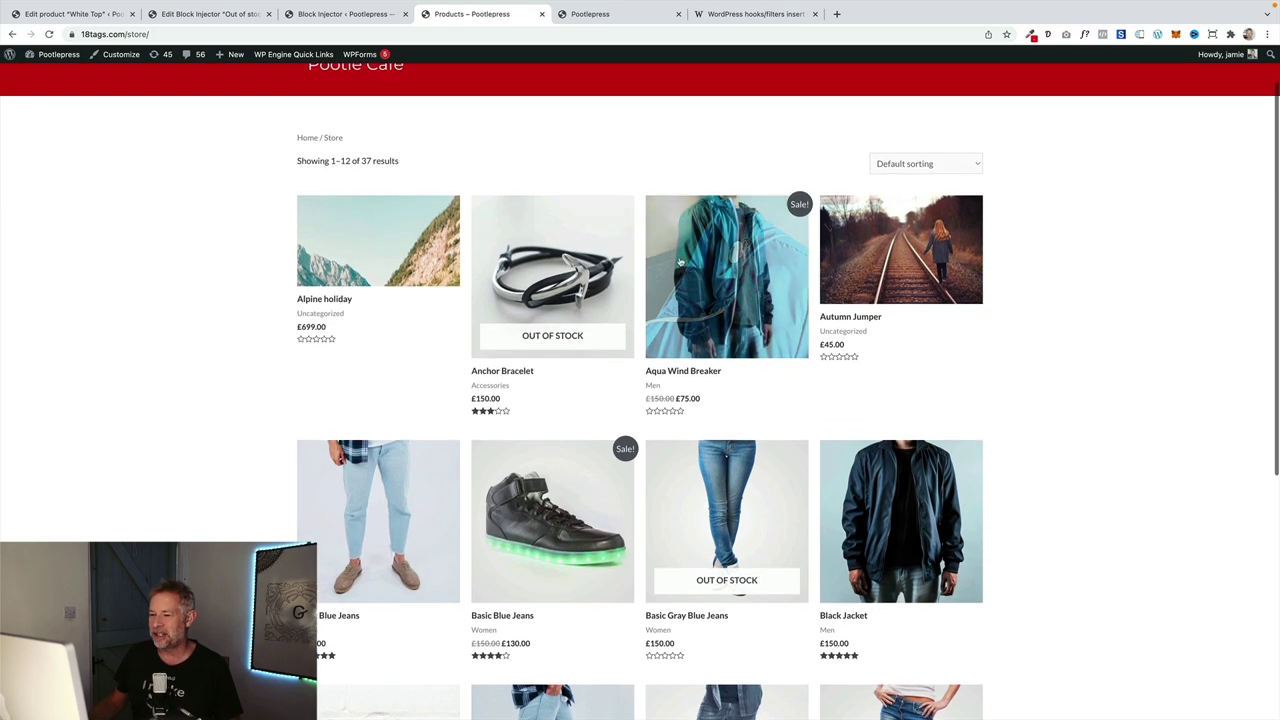
click(540, 248)
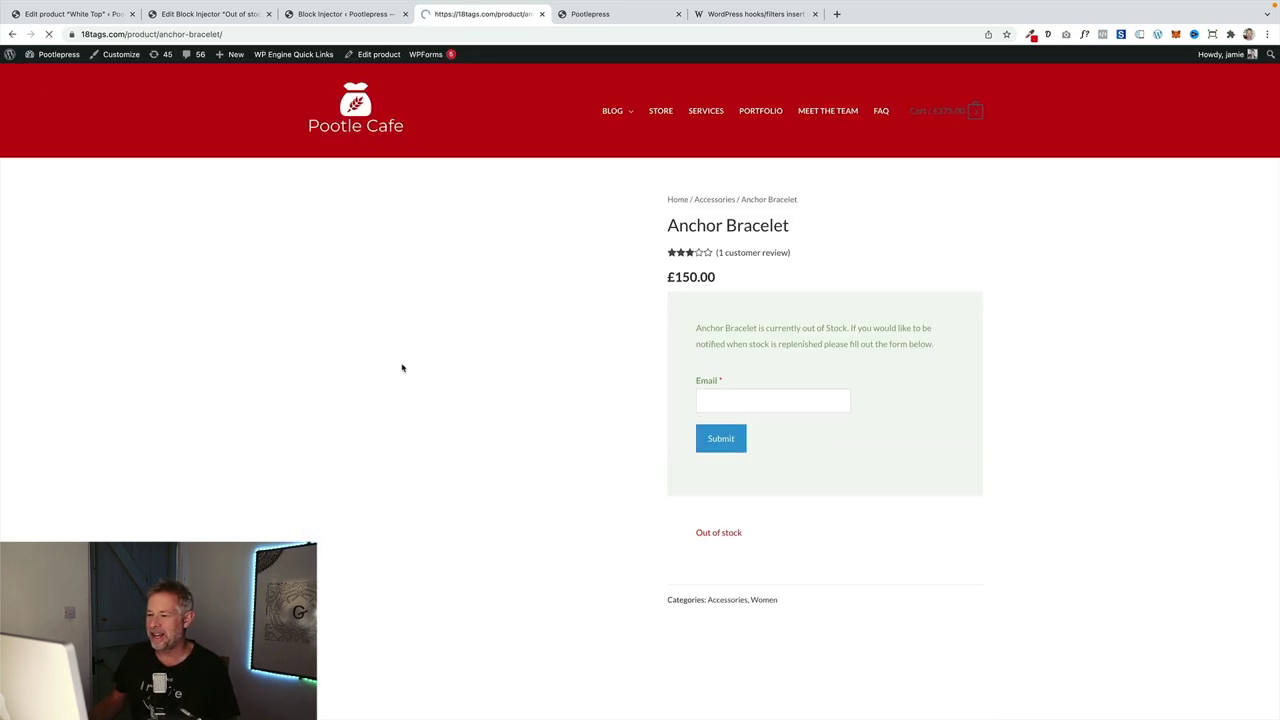
- Examine the injected notification form on the Anchor Bracelet page, including the dynamic product name in its message
drag(709, 318, 937, 484)
click(937, 484)
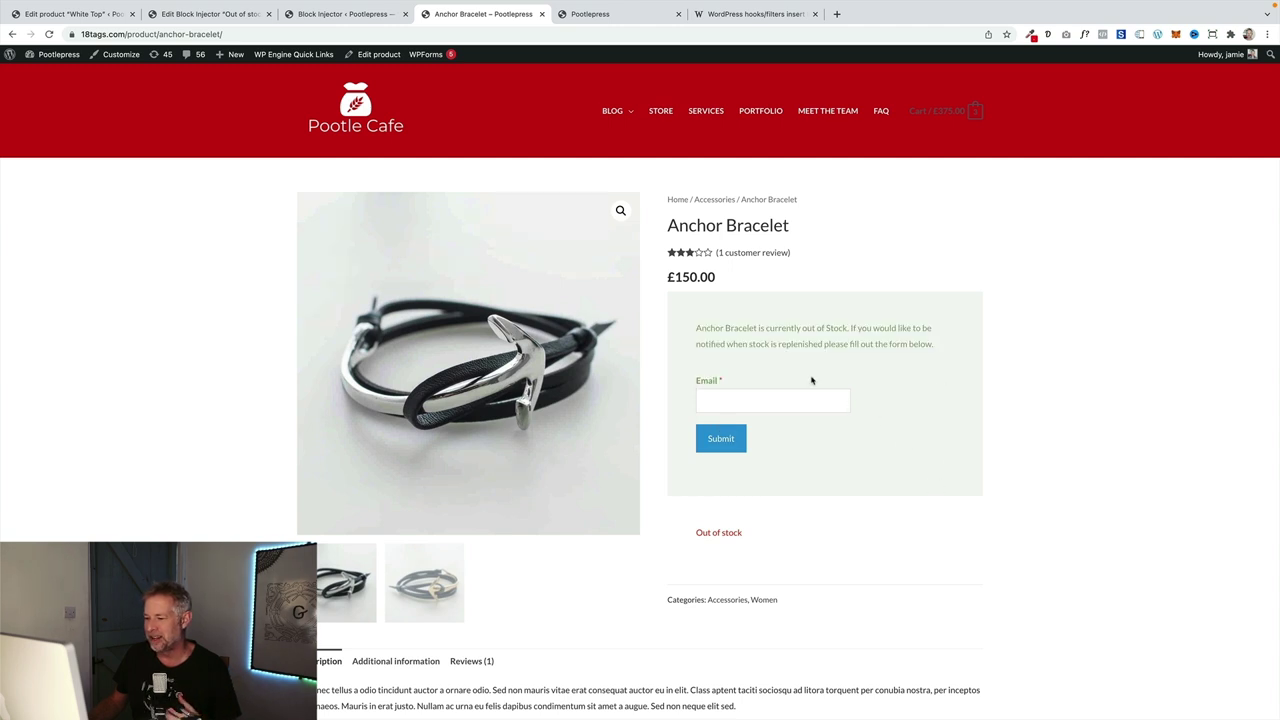
drag(695, 333, 765, 330)
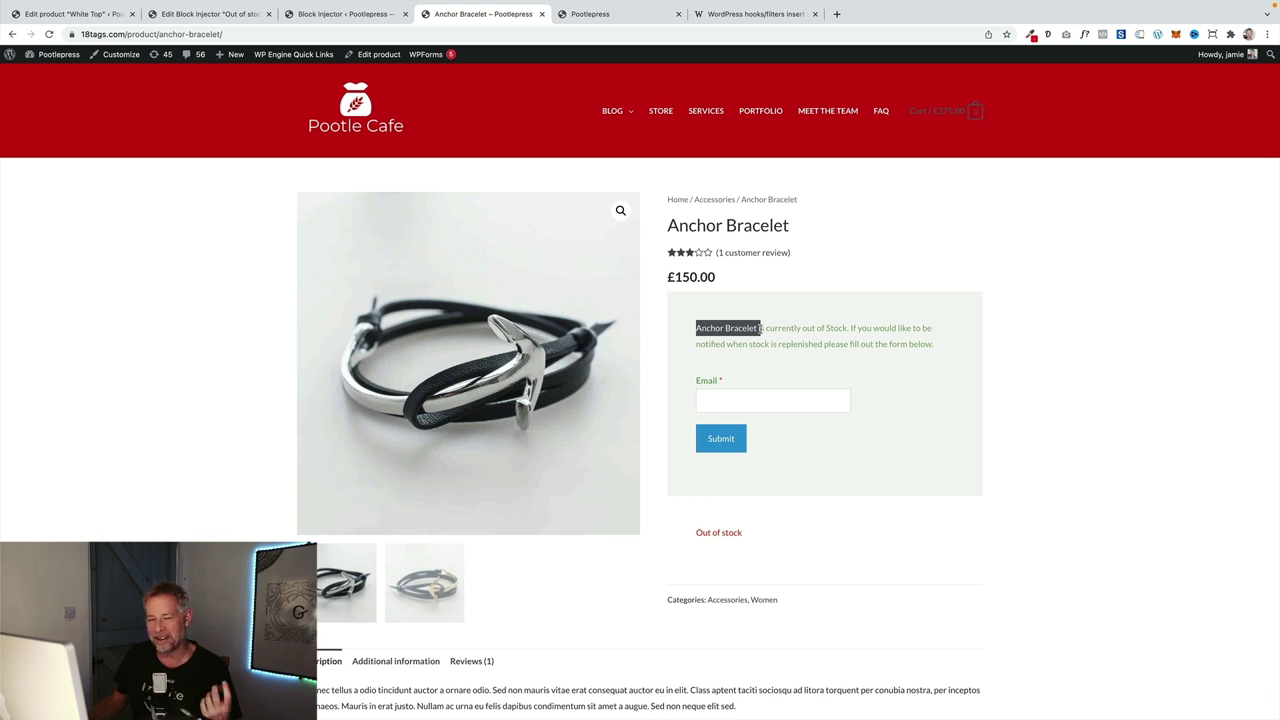
click(721, 405)
- Return to the store and open the in-stock Aqua Wind Breaker to compare its short description area
click(660, 110)
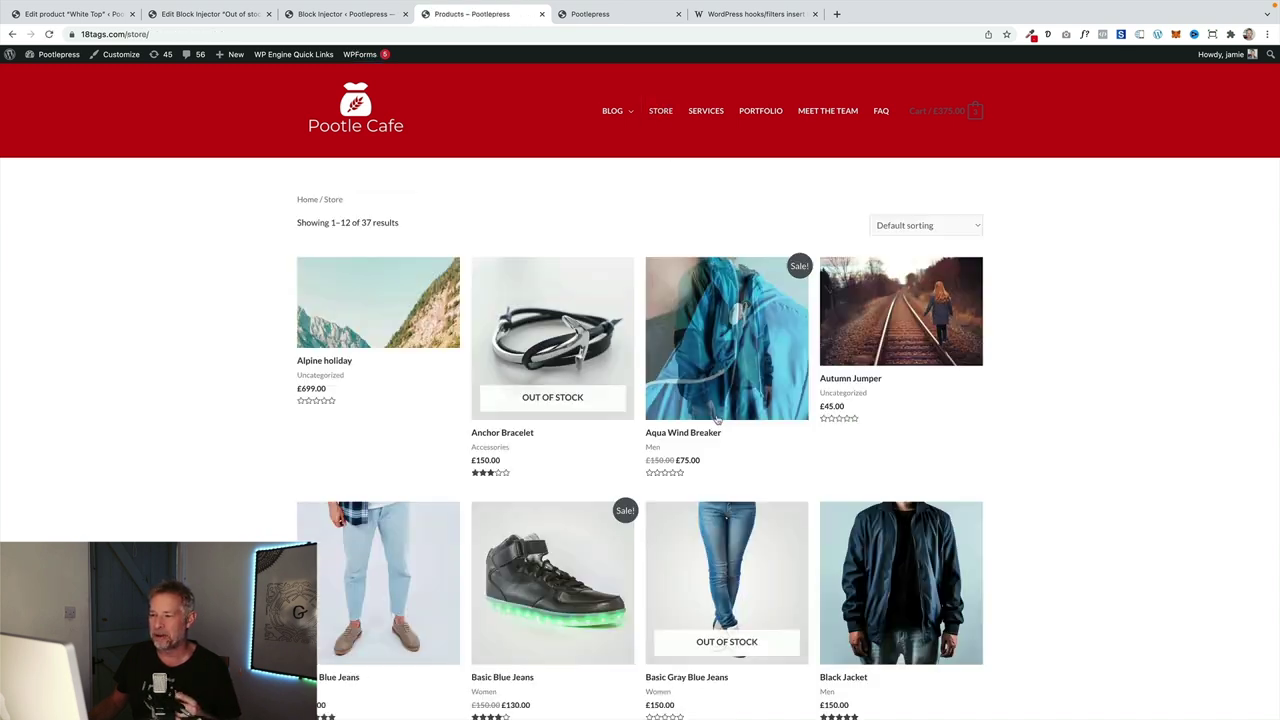
scroll(718, 412, down, 3)
click(795, 250)
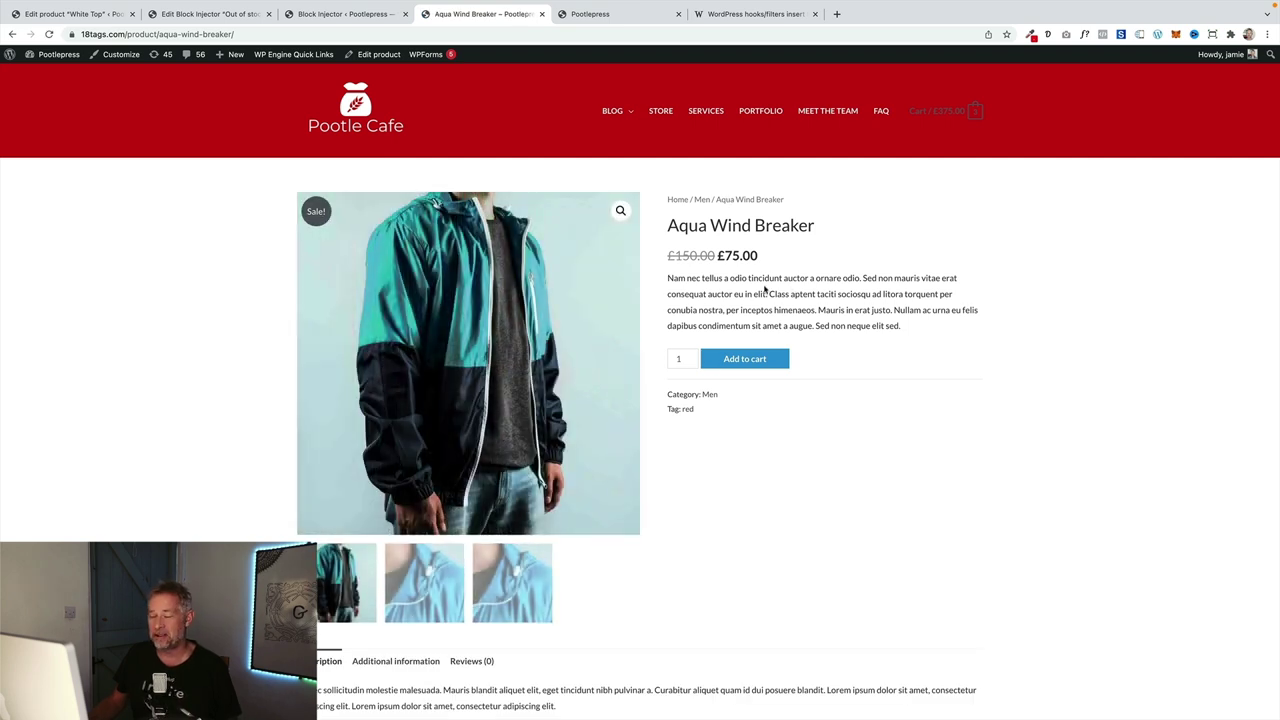
- Go back to the store listing and open the out-of-stock Basic Gray Blue Jeans product
click(662, 112)
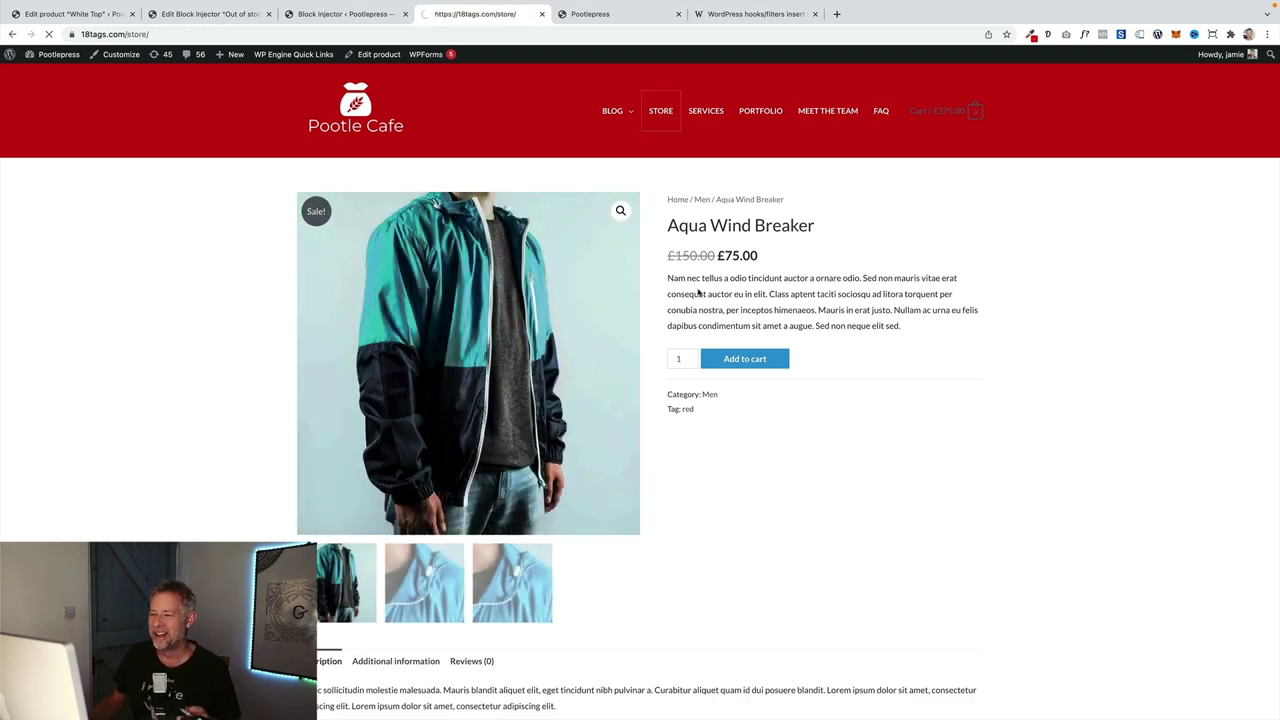
scroll(787, 443, down, 3)
click(731, 338)
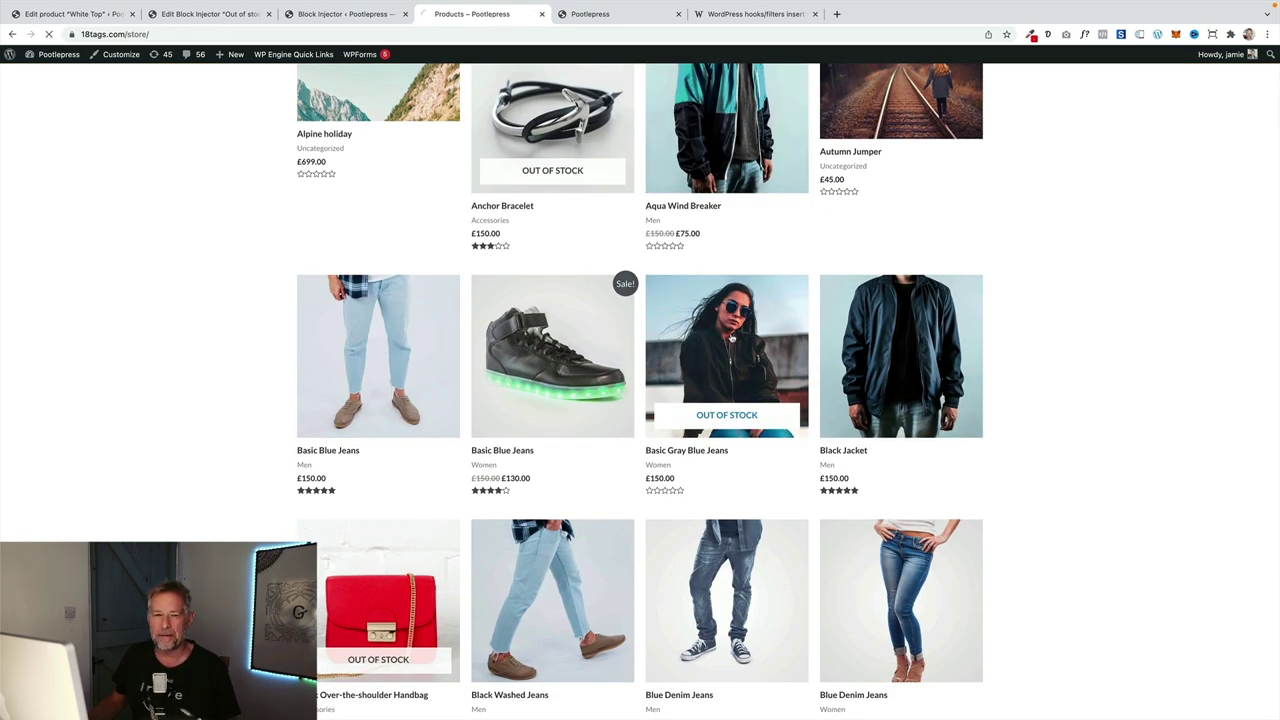